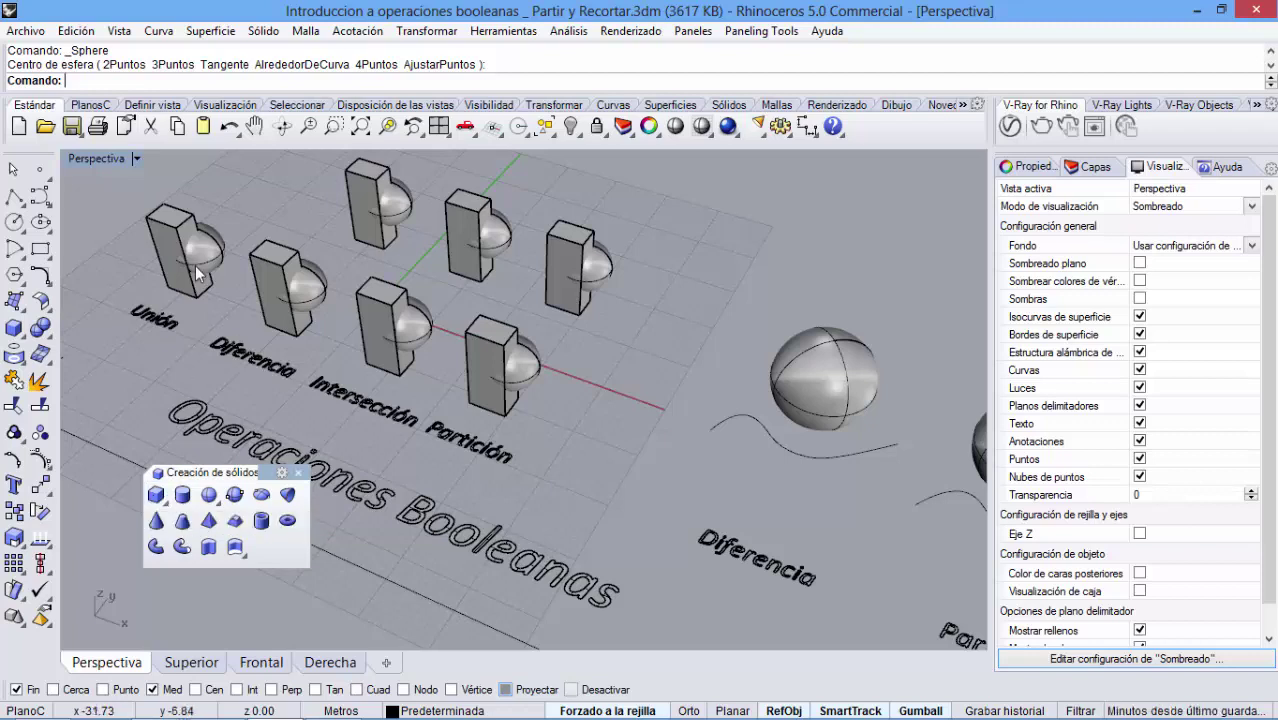
- Select the box and the sphere above the Unión label in turn, clear the selection, and examine the pair
{"action": "left_click", "coordinate": [163, 217]}
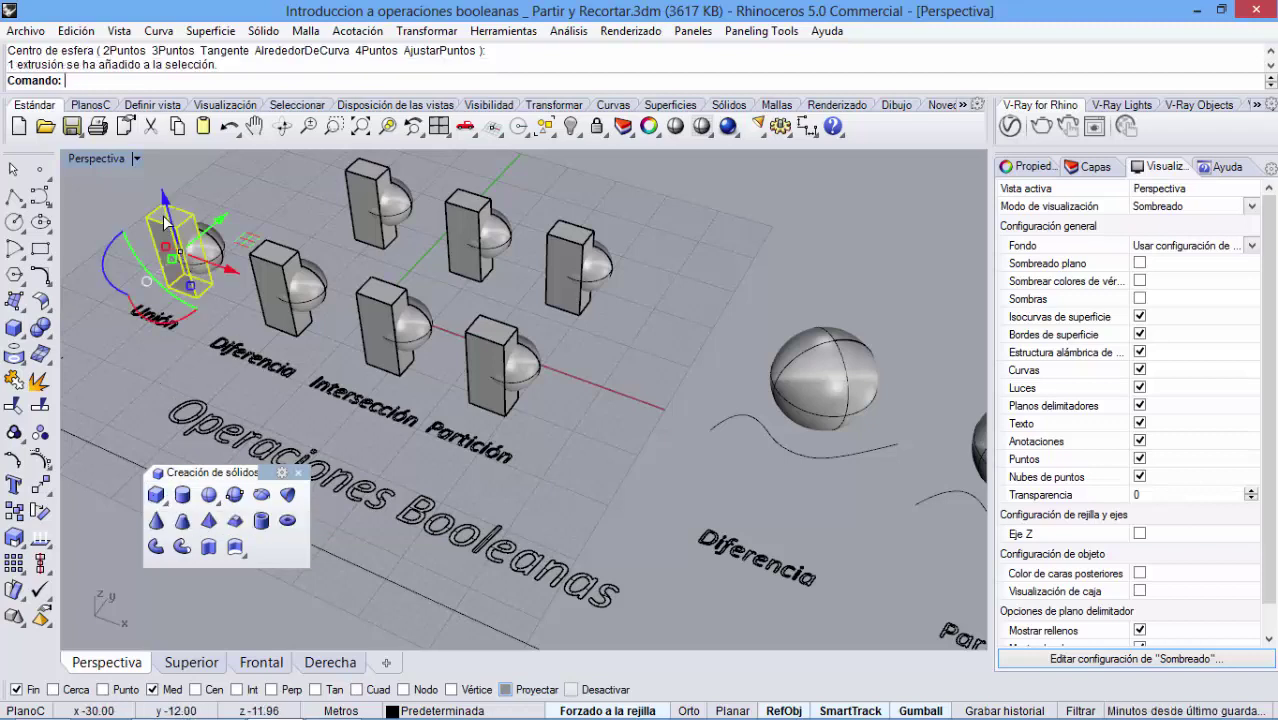
{"action": "left_click", "coordinate": [226, 254], "text": "shift"}
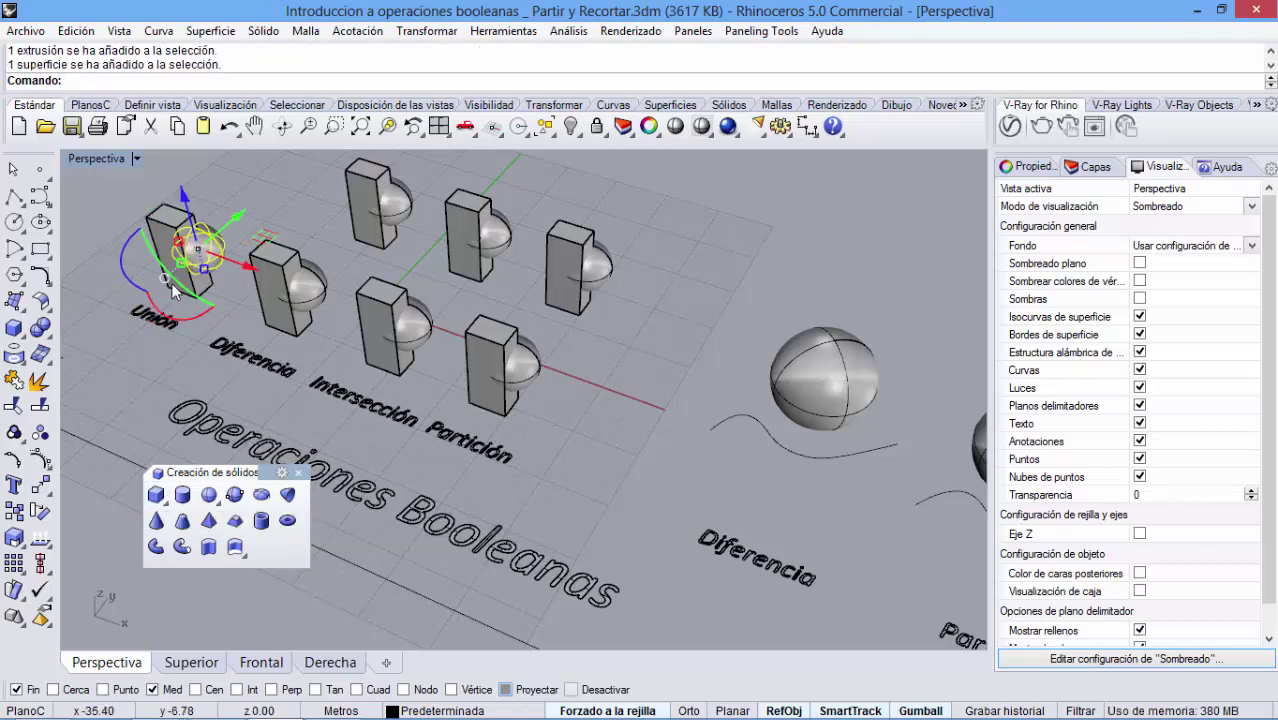
{"action": "key", "text": "Escape"}
{"action": "scroll", "coordinate": [177, 246], "scroll_direction": "up", "scroll_amount": 3}
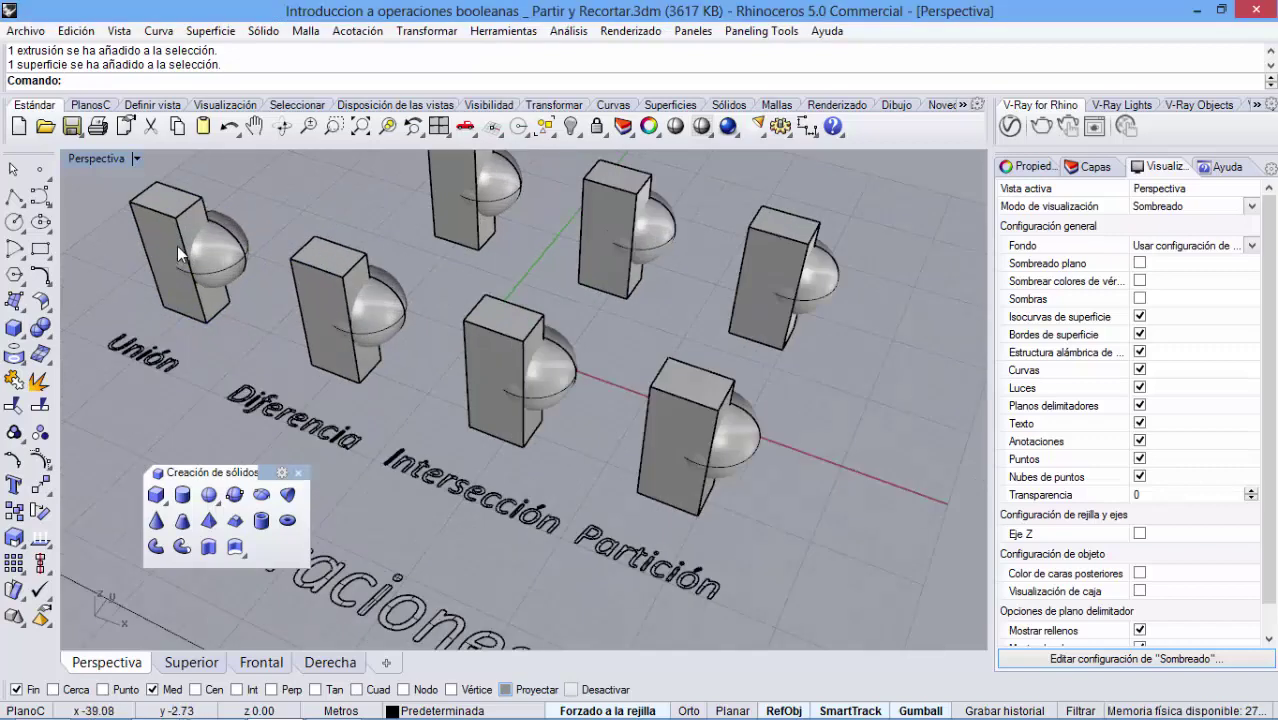
{"action": "scroll", "coordinate": [207, 348], "scroll_direction": "down", "scroll_amount": 2}
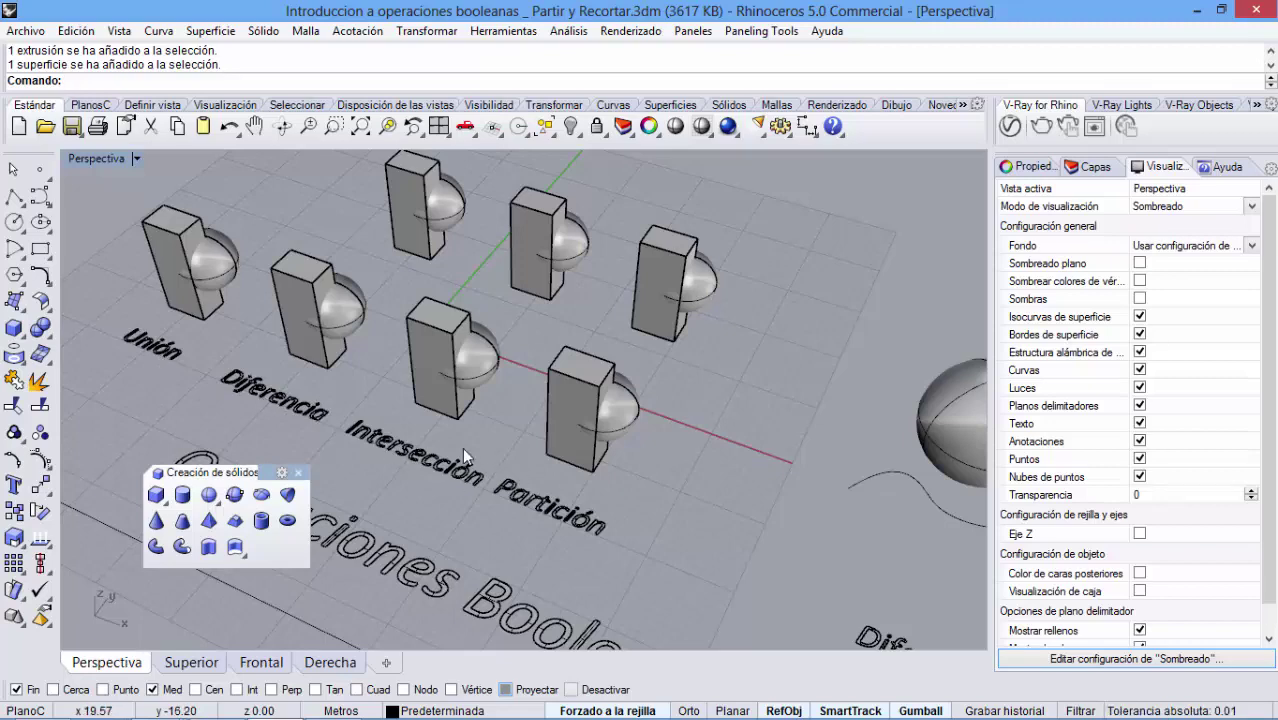
{"action": "right_click_drag", "start_coordinate": [263, 308], "coordinate": [512, 409], "text": "shift"}
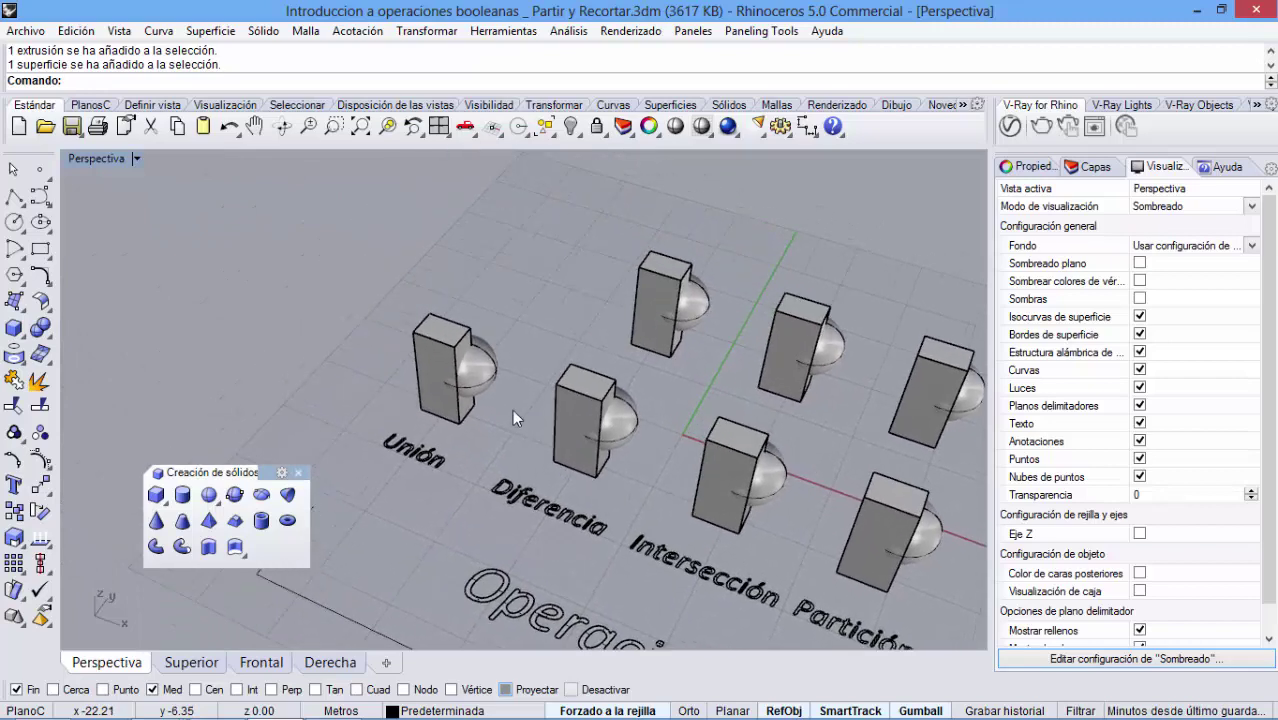
{"action": "scroll", "coordinate": [463, 426], "scroll_direction": "up", "scroll_amount": 2}
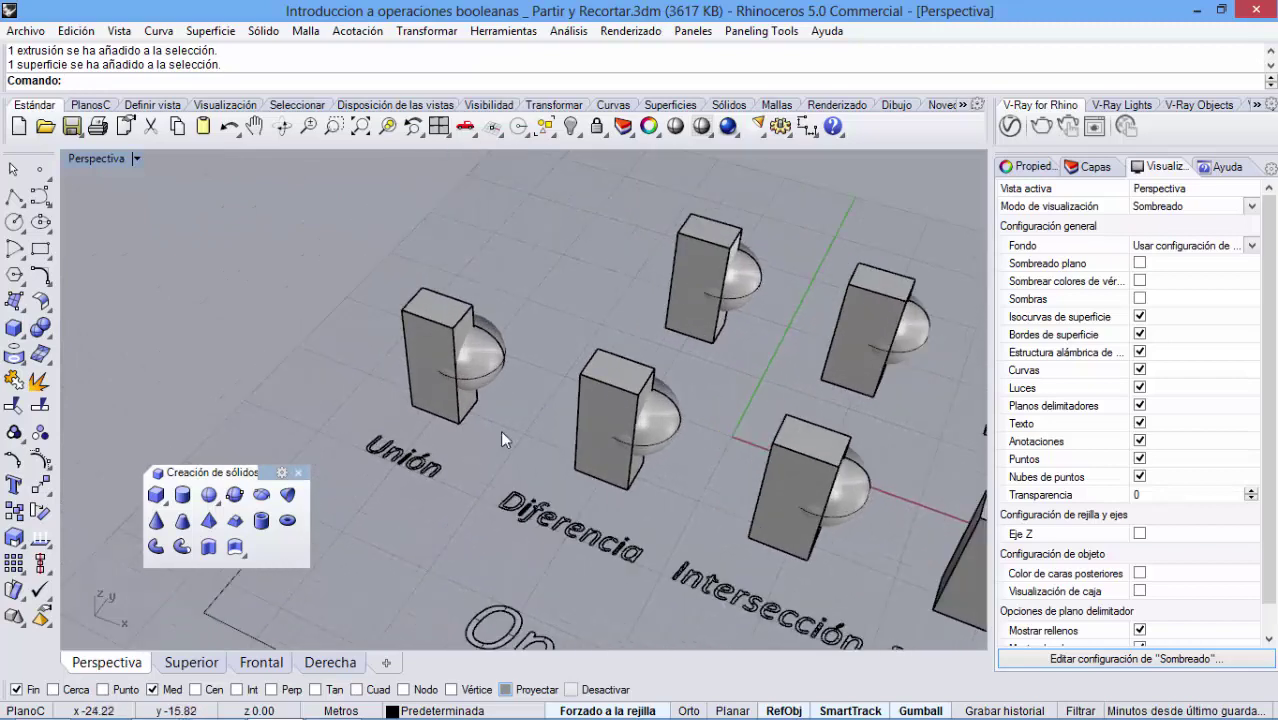
- Close the floating Creación de sólidos palette and float the Sólidos palette with the Boolean tools over the viewport
{"action": "left_click", "coordinate": [298, 474]}
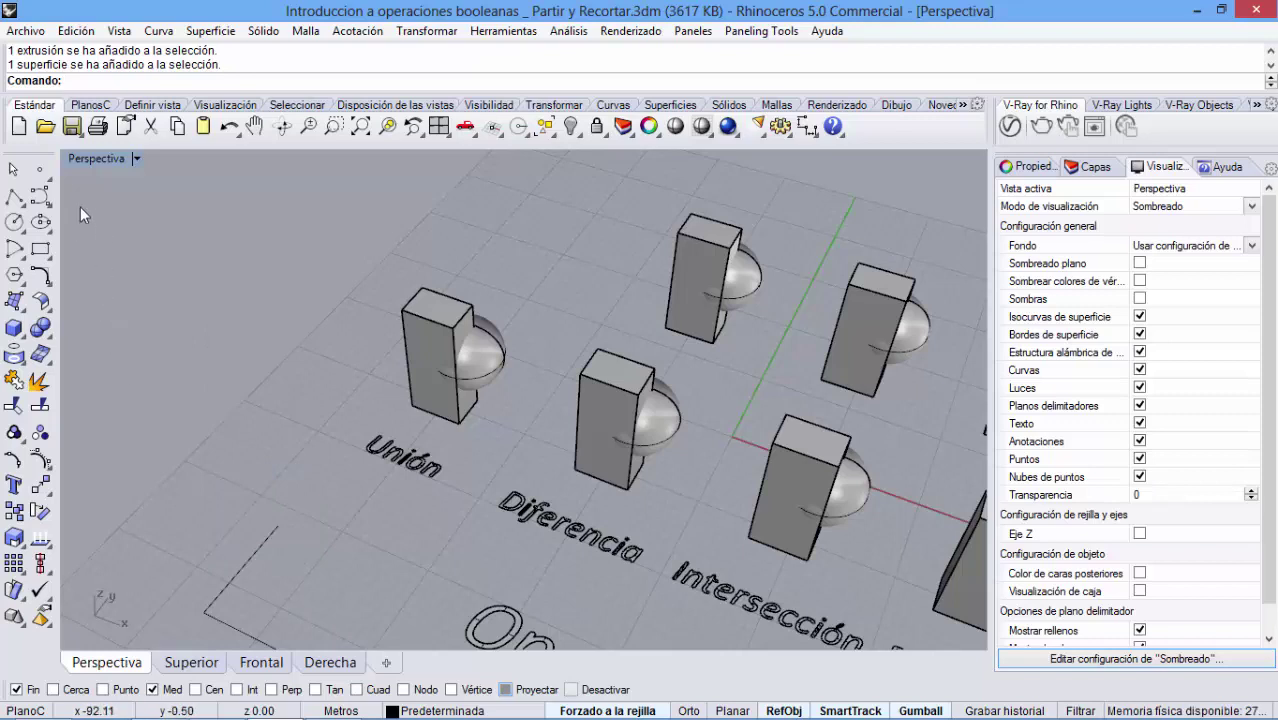
{"action": "left_click", "coordinate": [52, 338]}
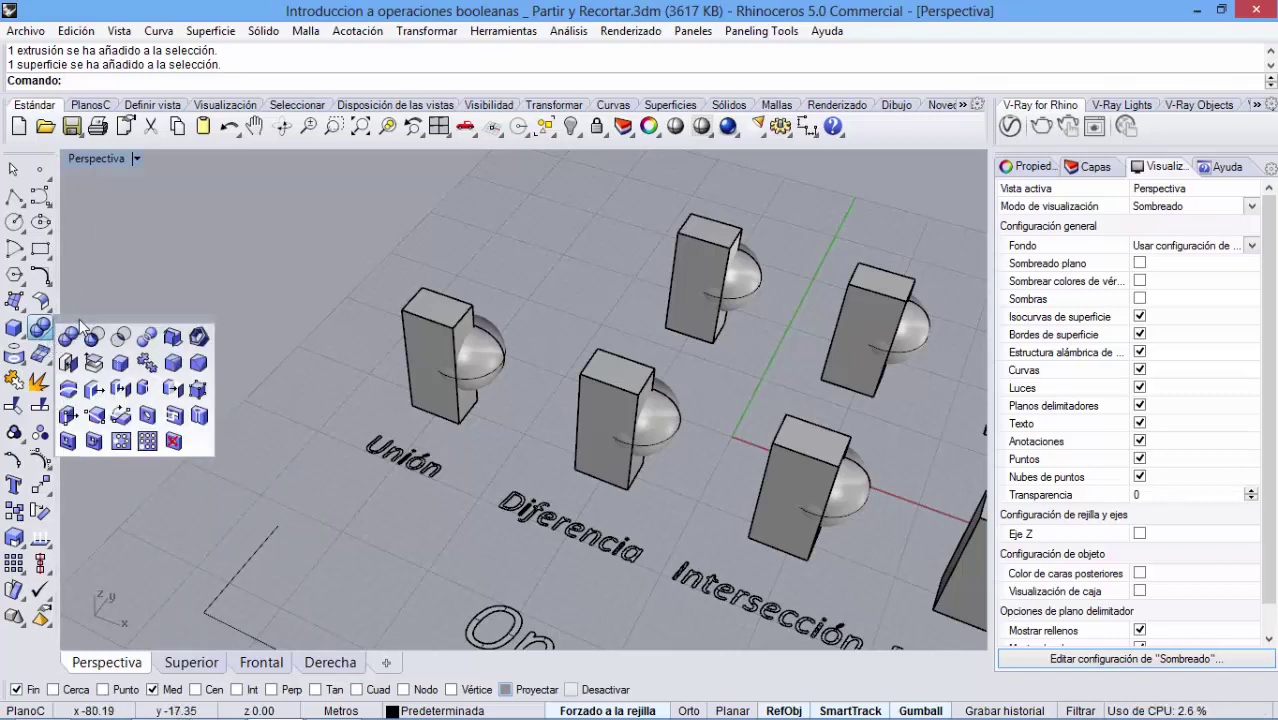
{"action": "left_click_drag", "start_coordinate": [90, 336], "coordinate": [162, 256]}
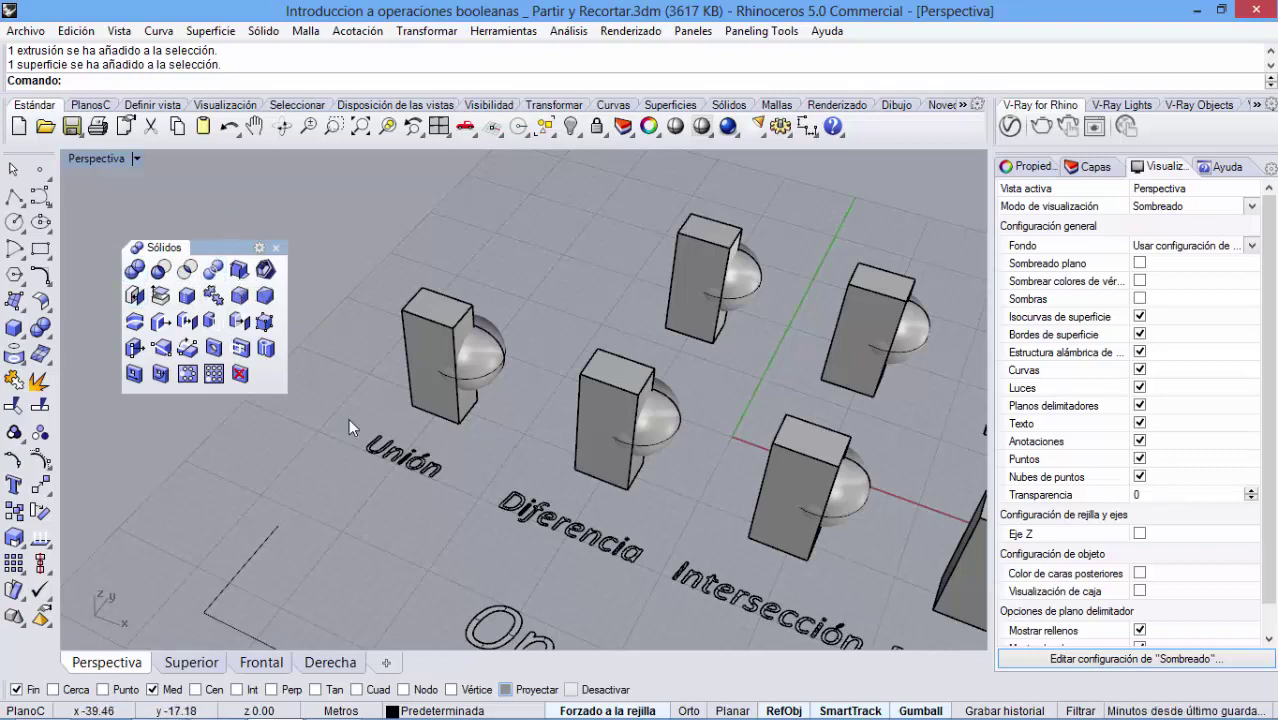
- Set the perspective view to Semitransparente display and join the Unión box and sphere with a Boolean union
{"action": "left_click", "coordinate": [136, 270]}
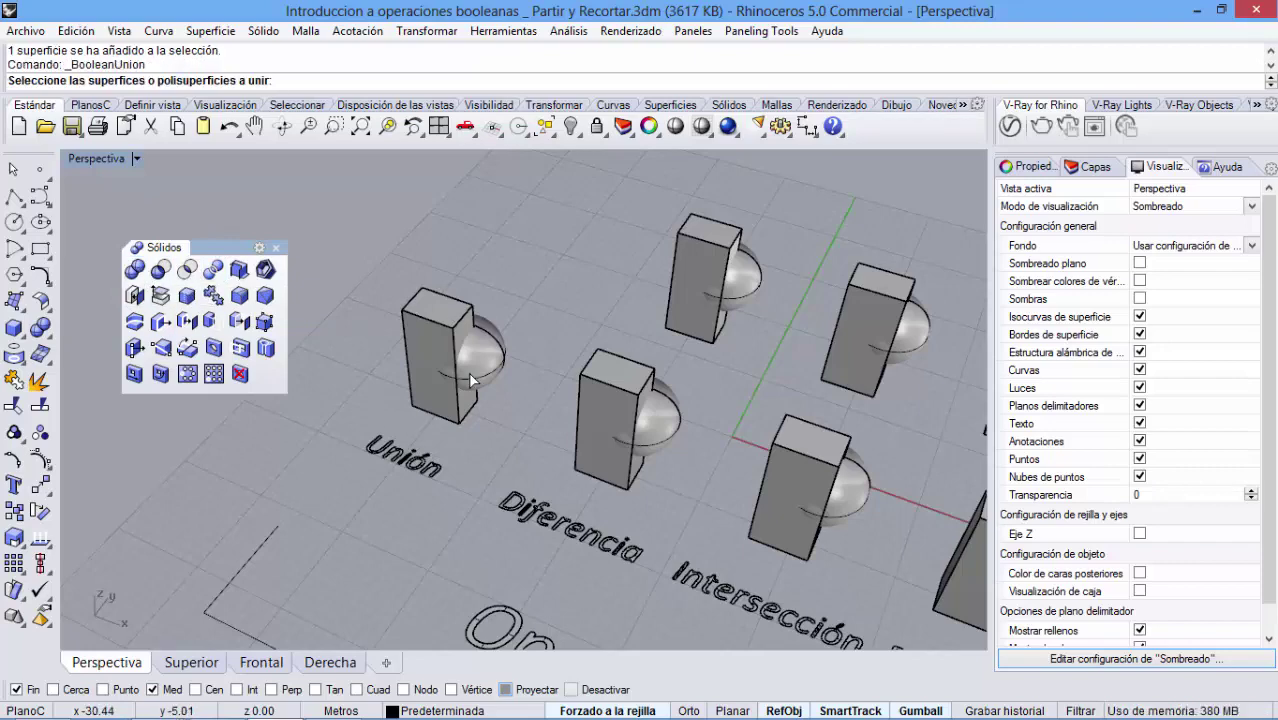
{"action": "left_click", "coordinate": [137, 159]}
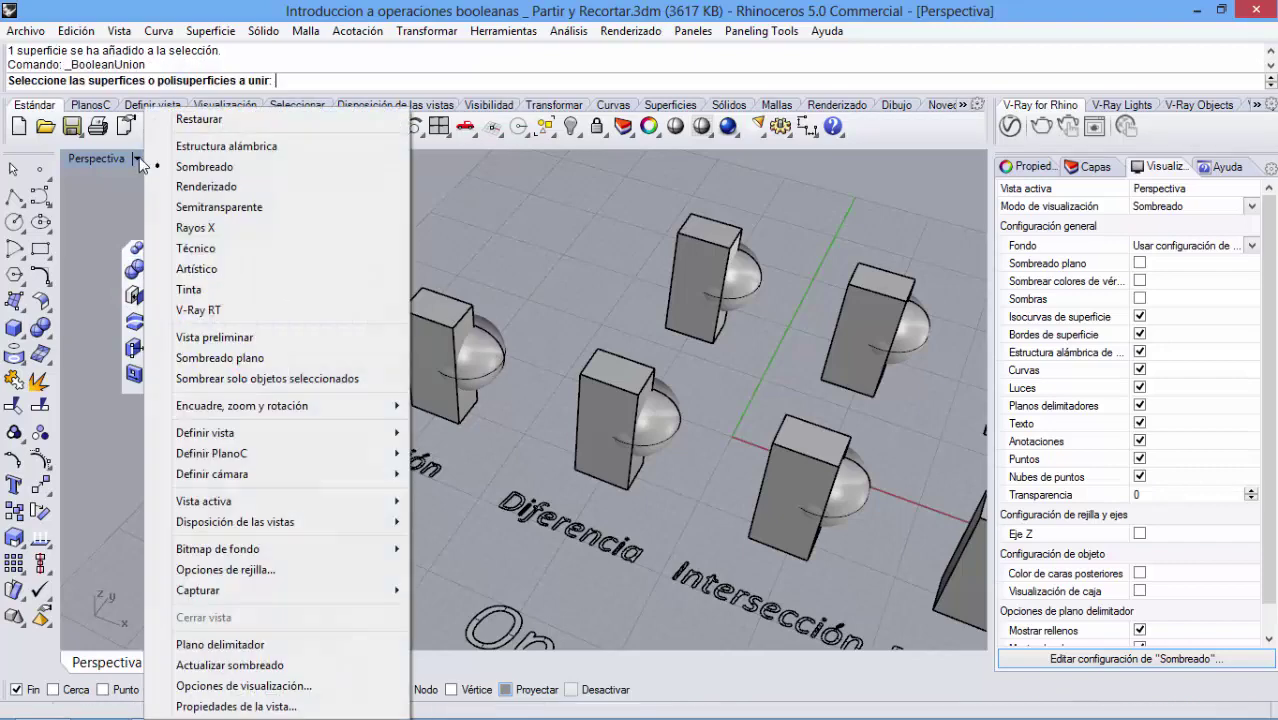
{"action": "left_click", "coordinate": [181, 206]}
{"action": "scroll", "coordinate": [467, 432], "scroll_direction": "up", "scroll_amount": 5}
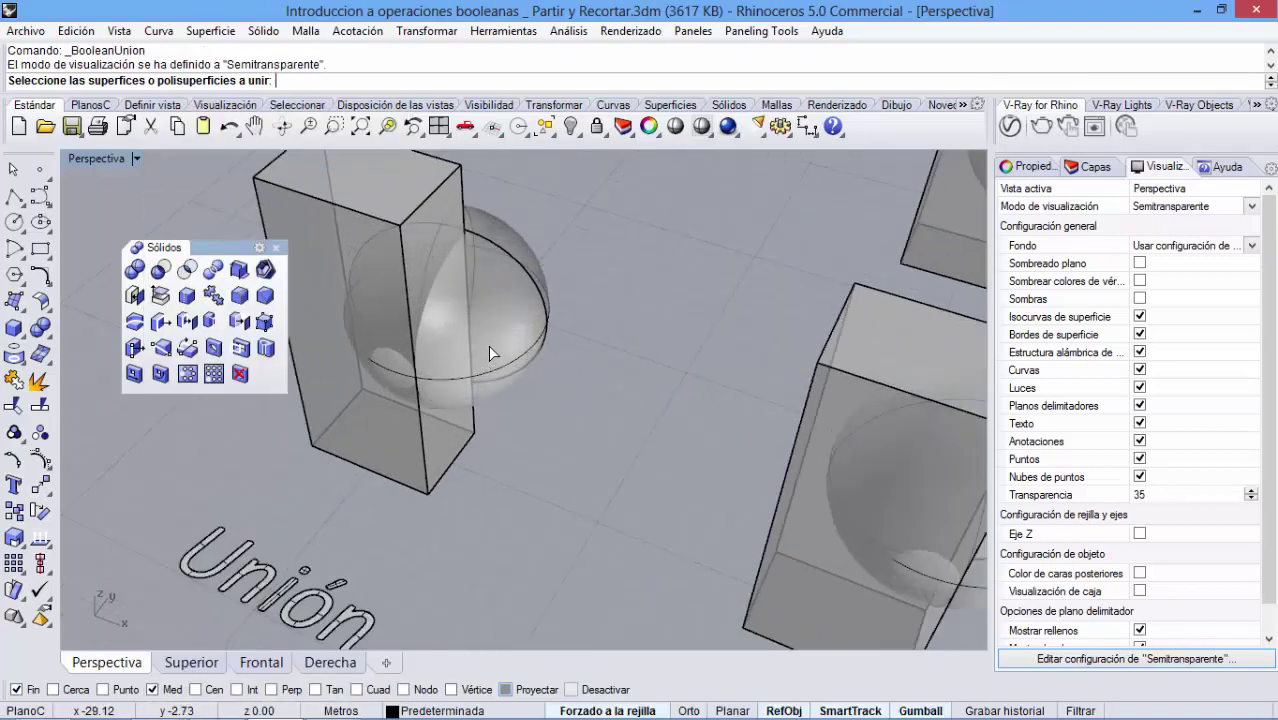
{"action": "scroll", "coordinate": [494, 333], "scroll_direction": "down", "scroll_amount": 3}
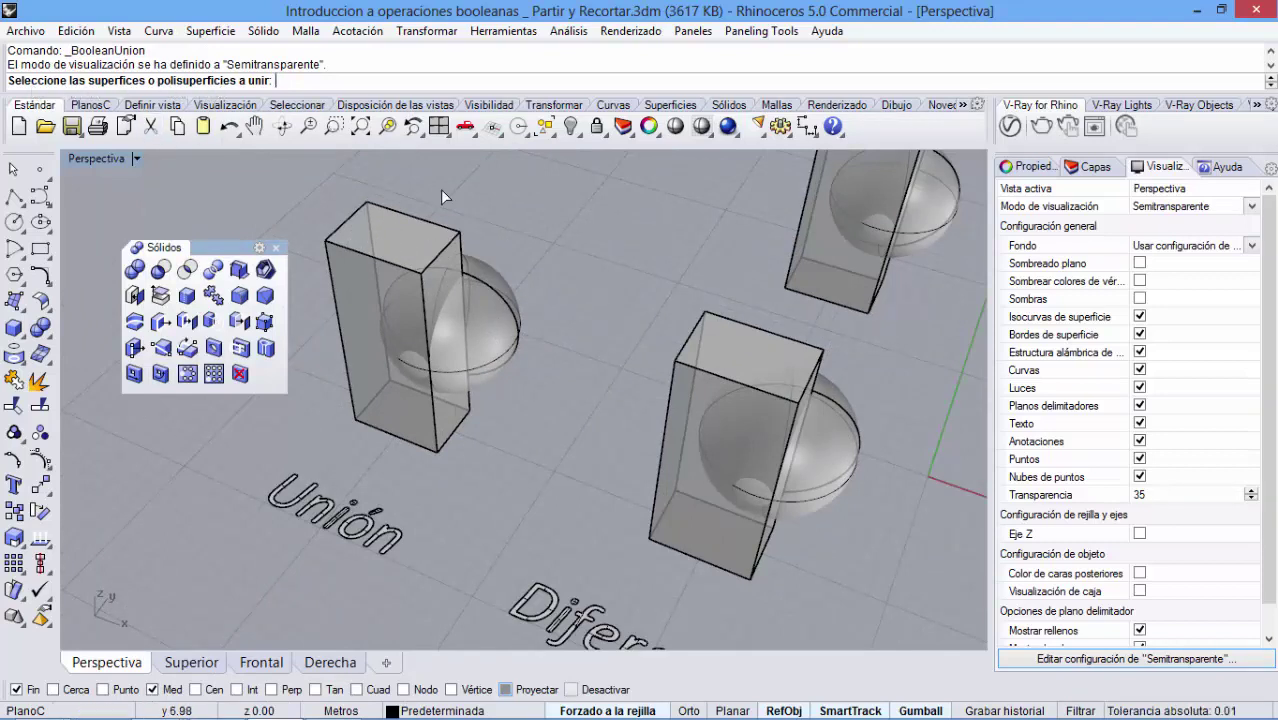
{"action": "left_click", "coordinate": [398, 215]}
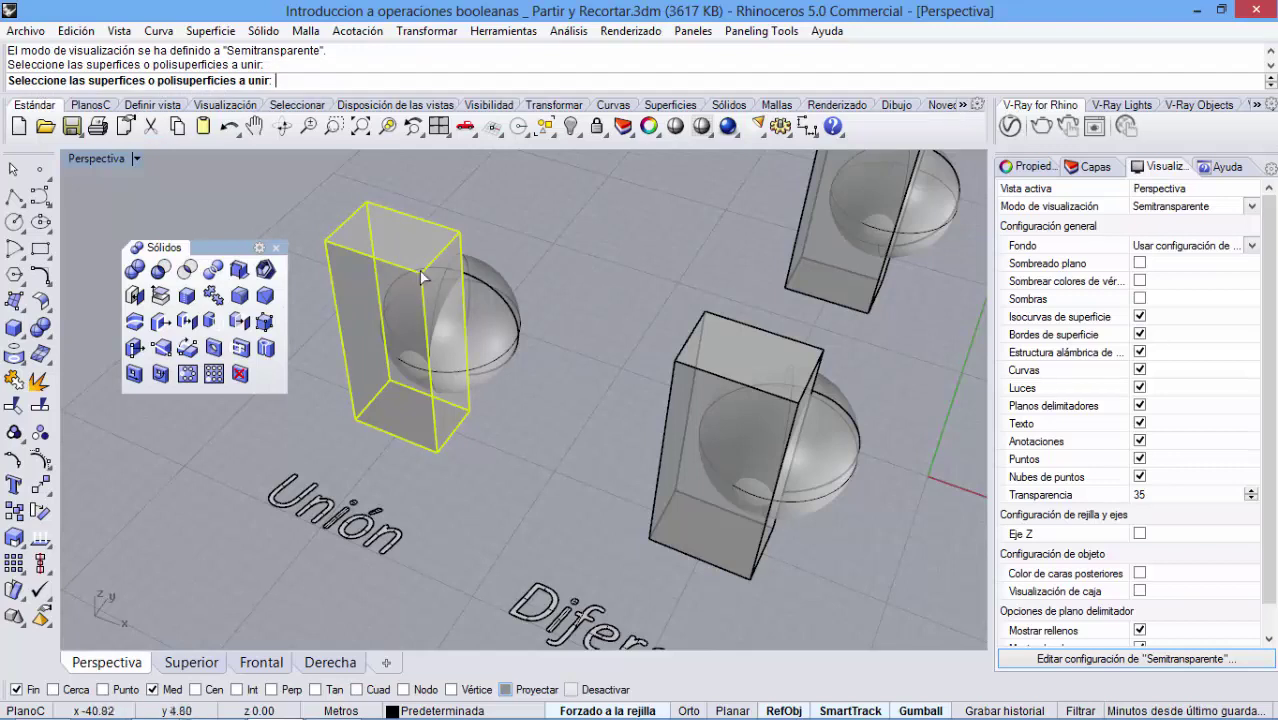
{"action": "left_click", "coordinate": [503, 318]}
{"action": "key", "text": "Return"}
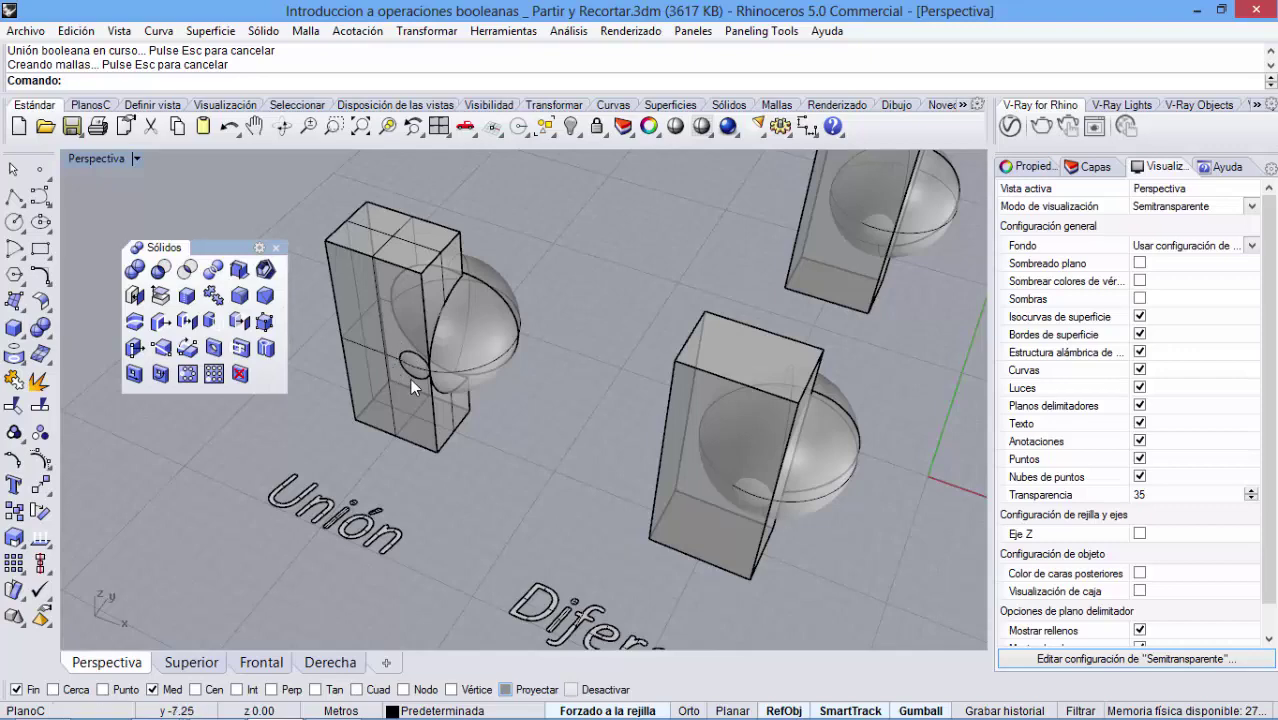
- Move the united Unión solid as one piece, undo the move, and clear the selection
{"action": "left_click", "coordinate": [477, 338]}
{"action": "left_click_drag", "start_coordinate": [472, 292], "coordinate": [553, 194]}
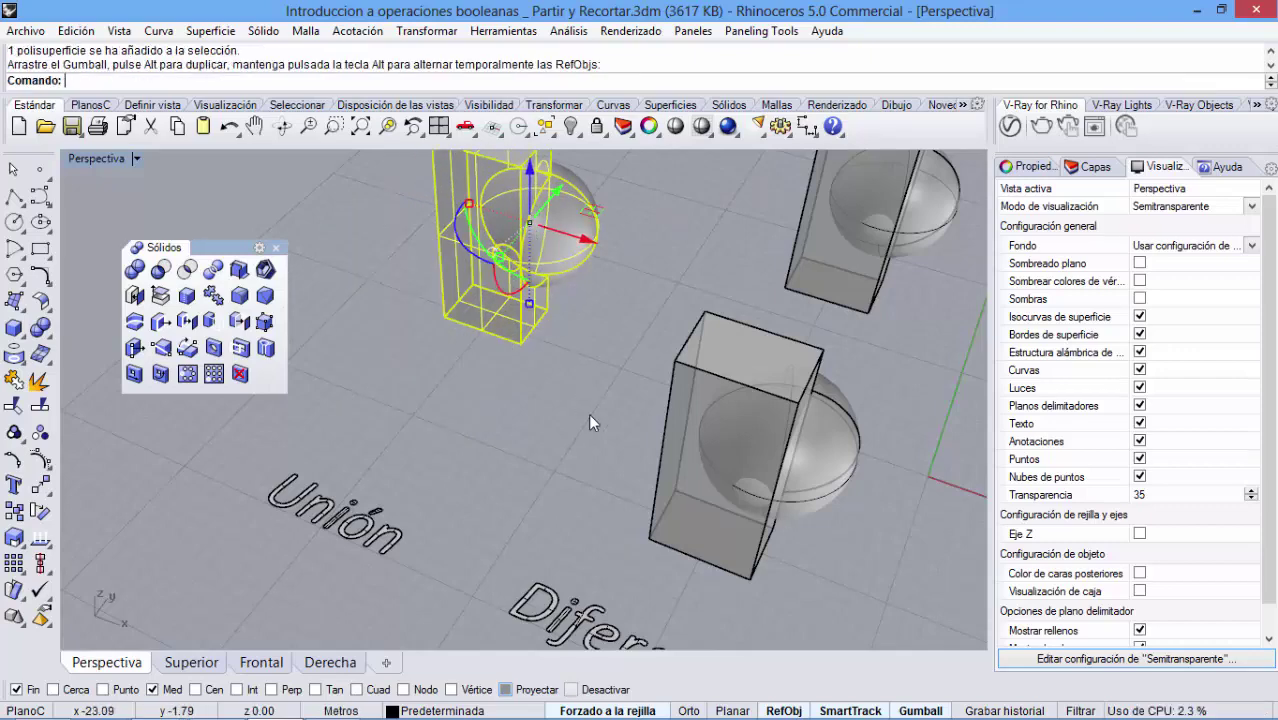
{"action": "left_click", "coordinate": [588, 415]}
{"action": "key", "text": "ctrl+z"}
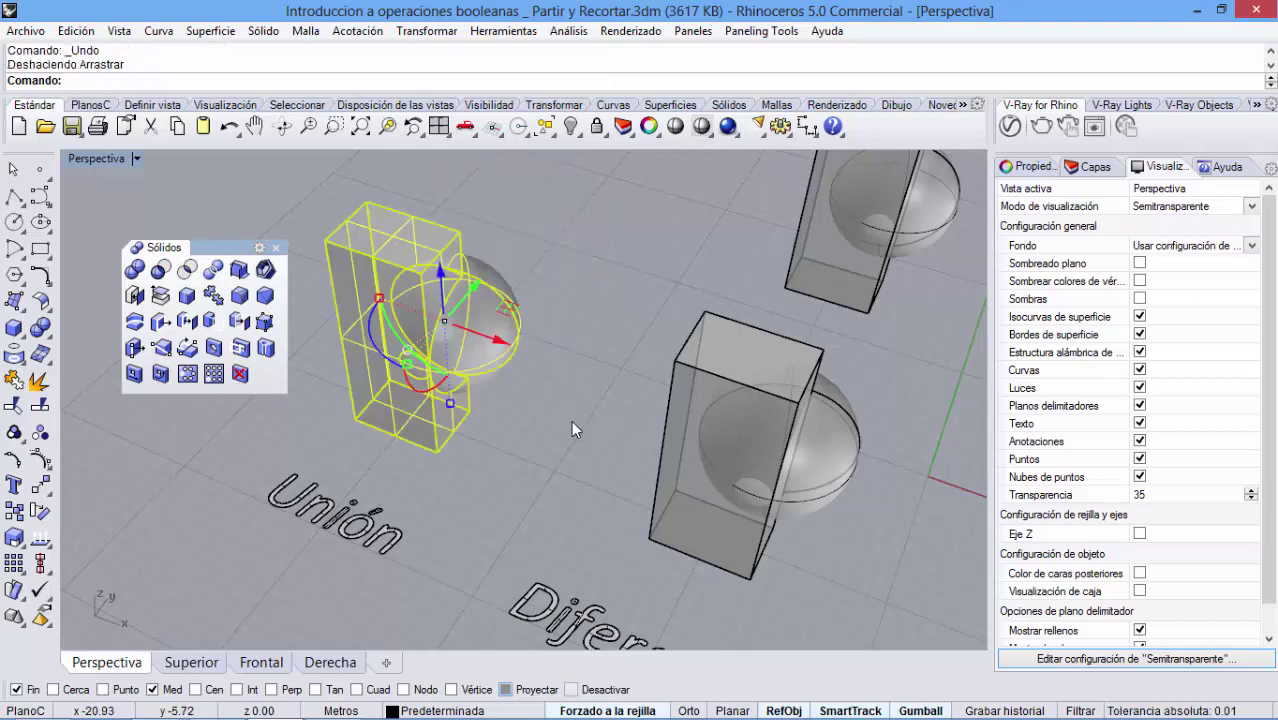
{"action": "left_click", "coordinate": [571, 428]}
- Select the Diferencia box and sphere one at a time to compare them with the united solid, and clear the selection
{"action": "left_click", "coordinate": [769, 456]}
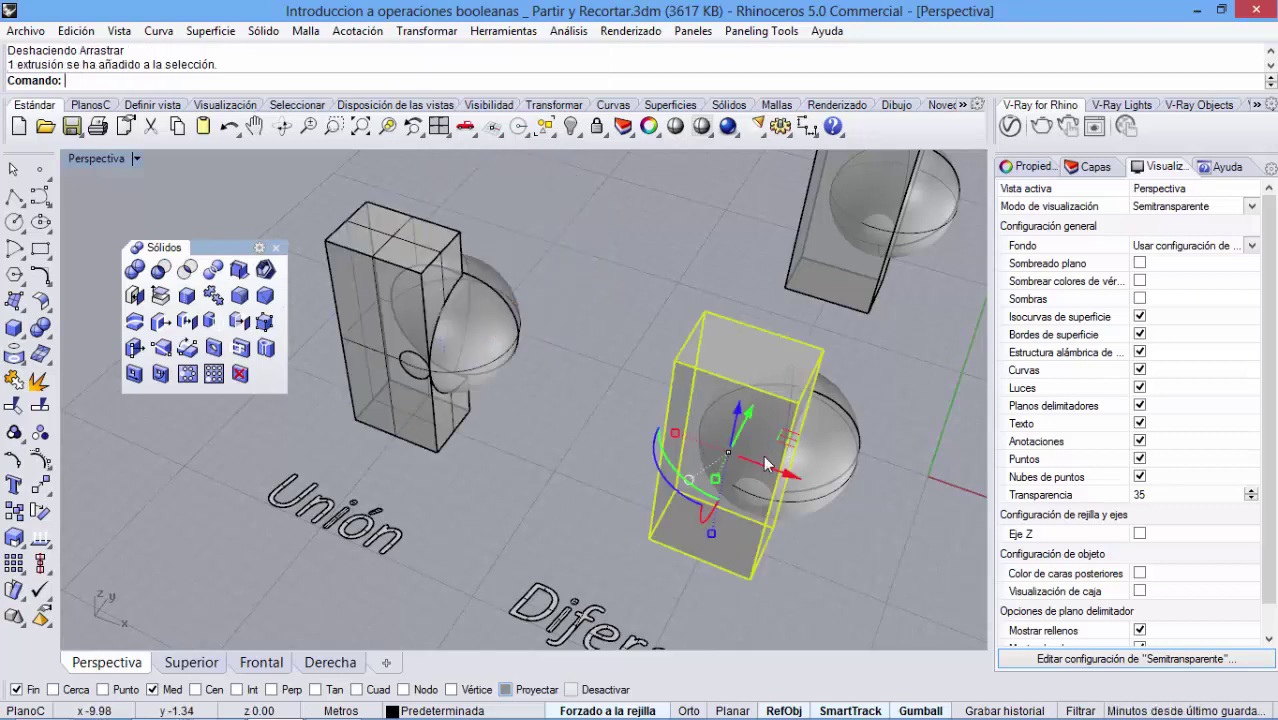
{"action": "left_click", "coordinate": [827, 450]}
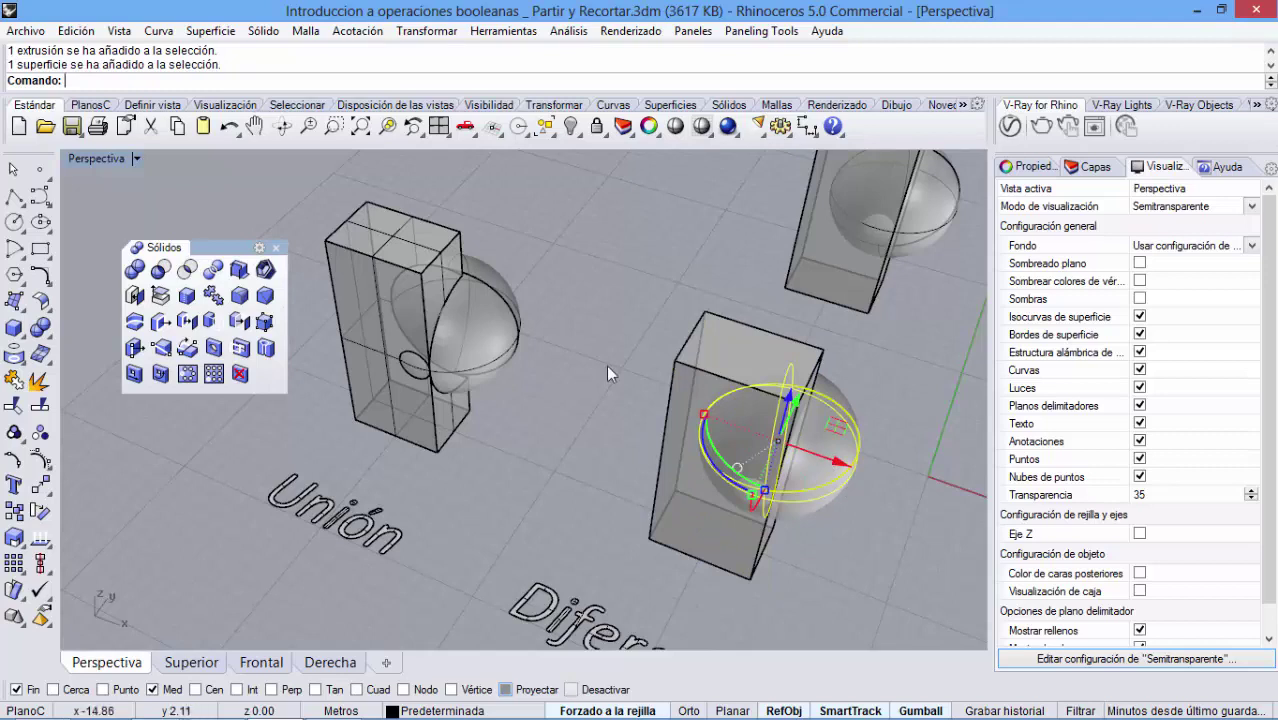
{"action": "left_click", "coordinate": [528, 423]}
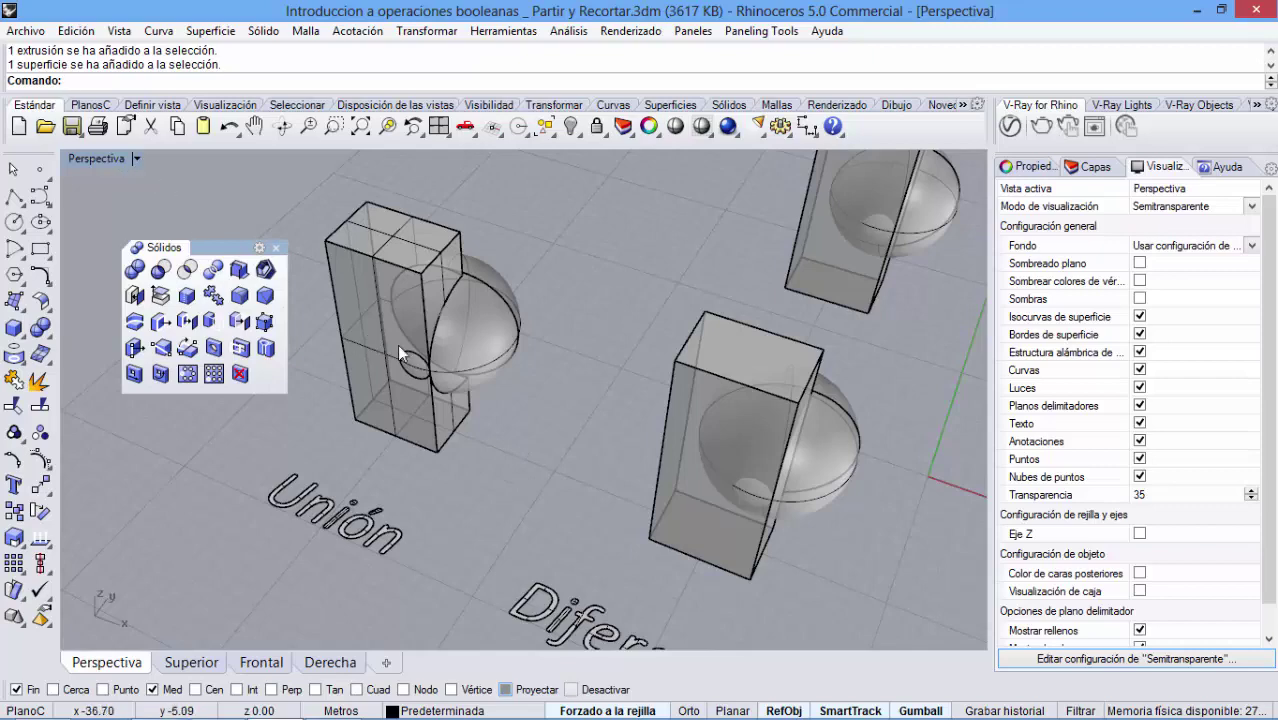
- Set the perspective view's display mode to Sombreado
{"action": "left_click", "coordinate": [138, 158]}
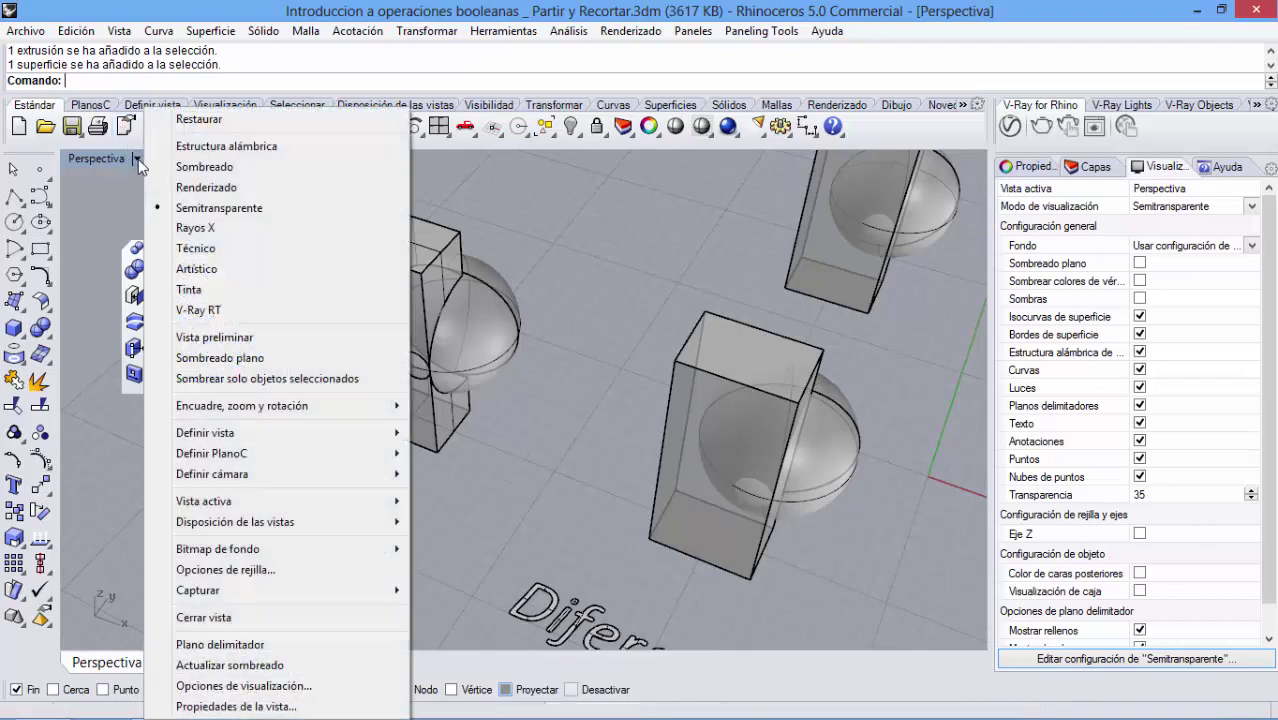
{"action": "left_click", "coordinate": [194, 174]}
{"action": "mouse_move", "coordinate": [670, 391]}
{"action": "right_mouse_down", "text": "shift"}
{"action": "mouse_move", "coordinate": [542, 374]}
{"action": "mouse_move", "coordinate": [490, 284]}
{"action": "mouse_move", "coordinate": [515, 330]}
{"action": "mouse_move", "coordinate": [453, 451]}
{"action": "right_mouse_up", "text": "shift"}
{"action": "scroll", "coordinate": [490, 299], "scroll_direction": "down", "scroll_amount": 4}
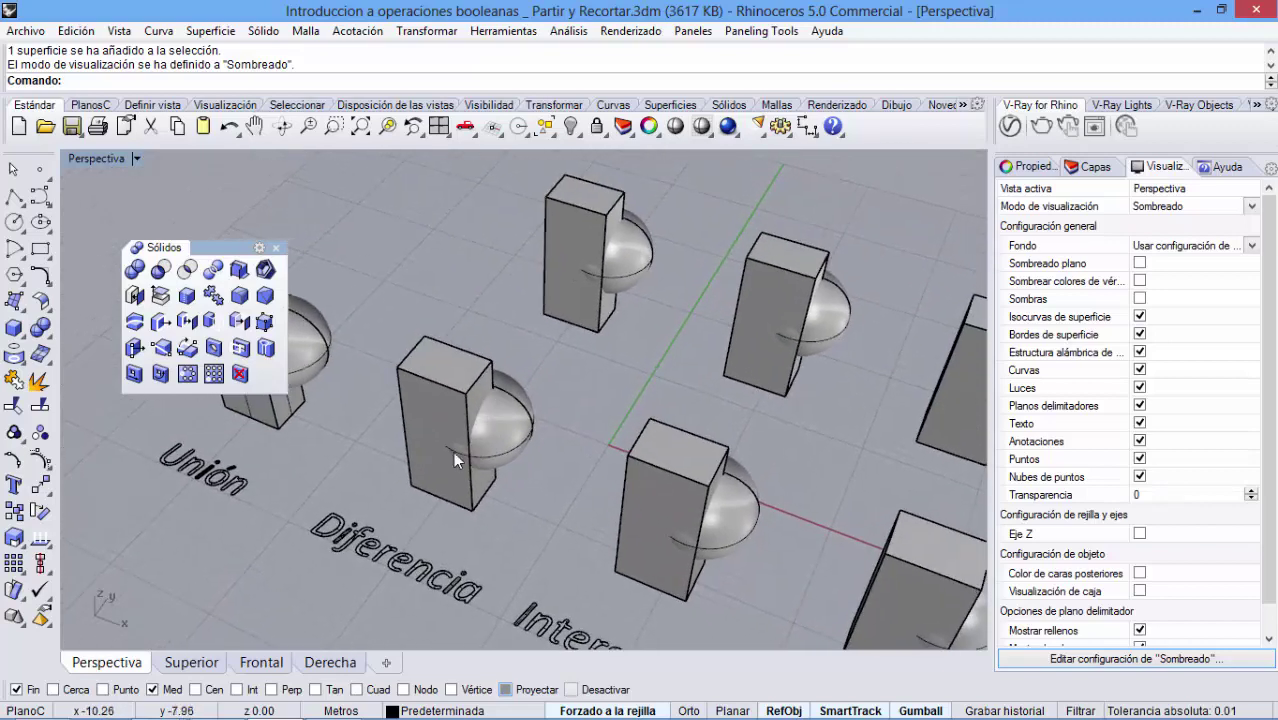
- Subtract the sphere from the box above the Diferencia label with a Boolean difference
{"action": "left_click", "coordinate": [160, 271]}
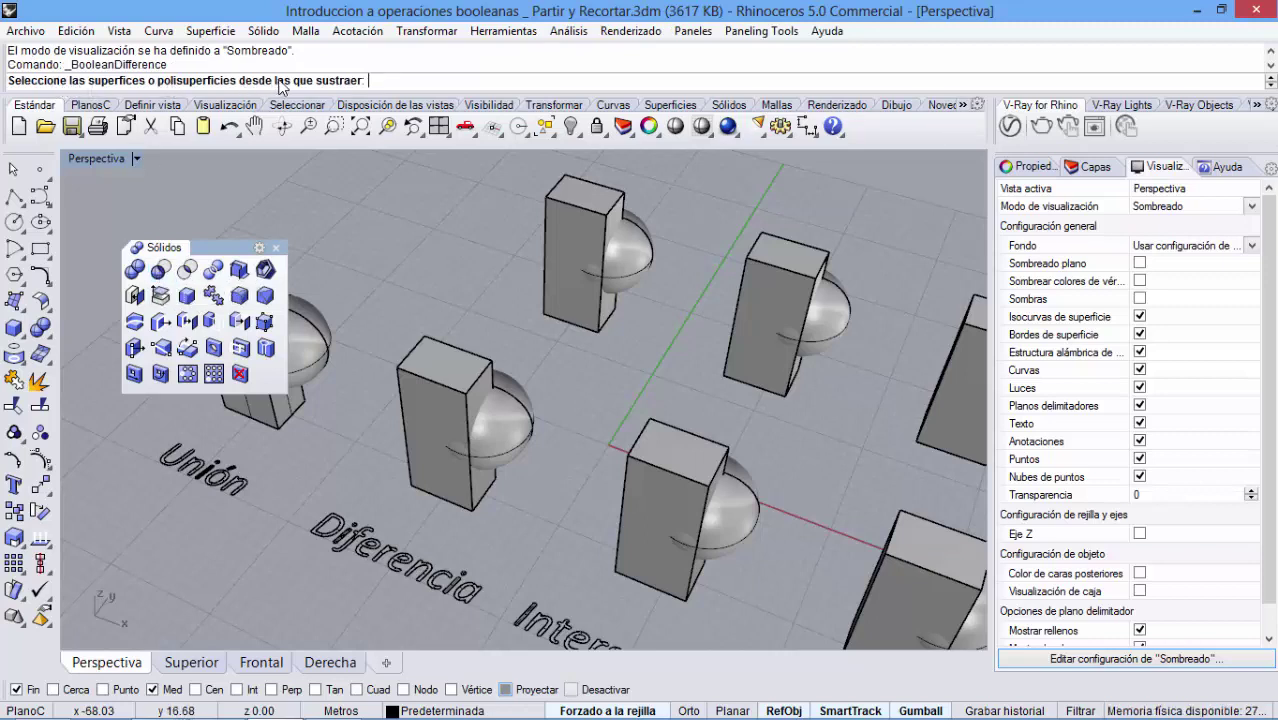
{"action": "left_click", "coordinate": [421, 360]}
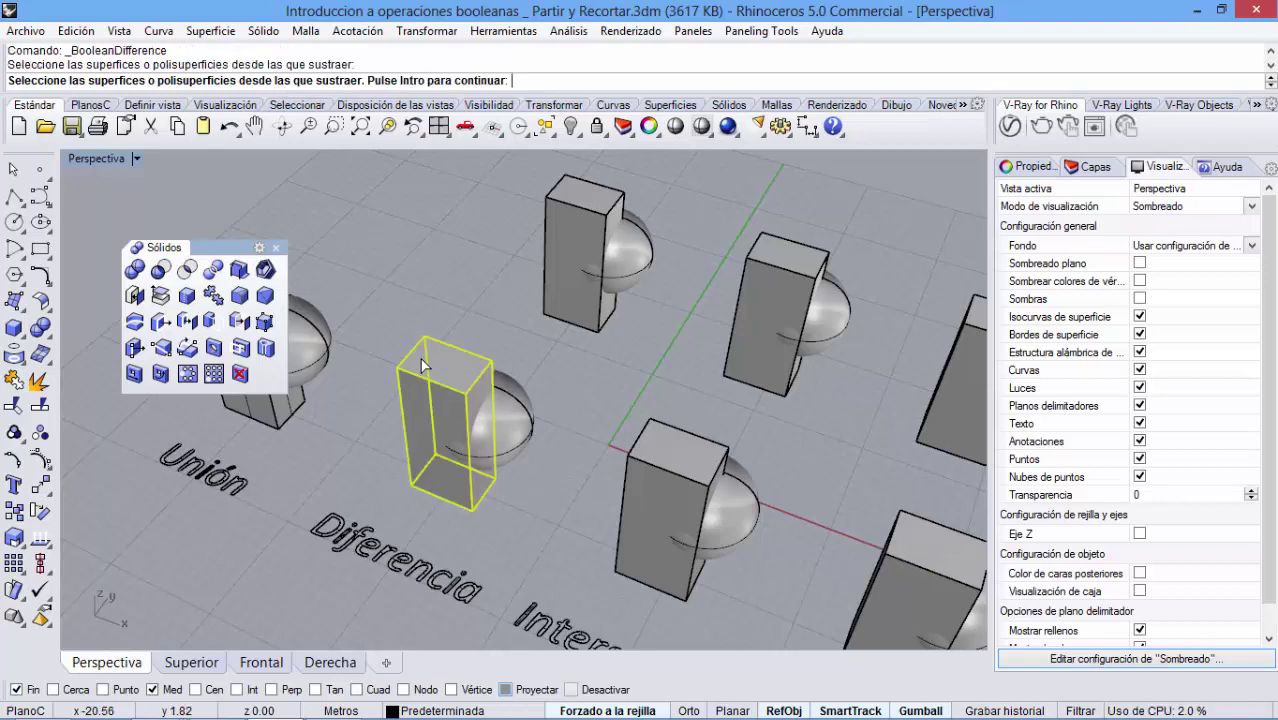
{"action": "key", "text": "Return"}
{"action": "left_click", "coordinate": [512, 427]}
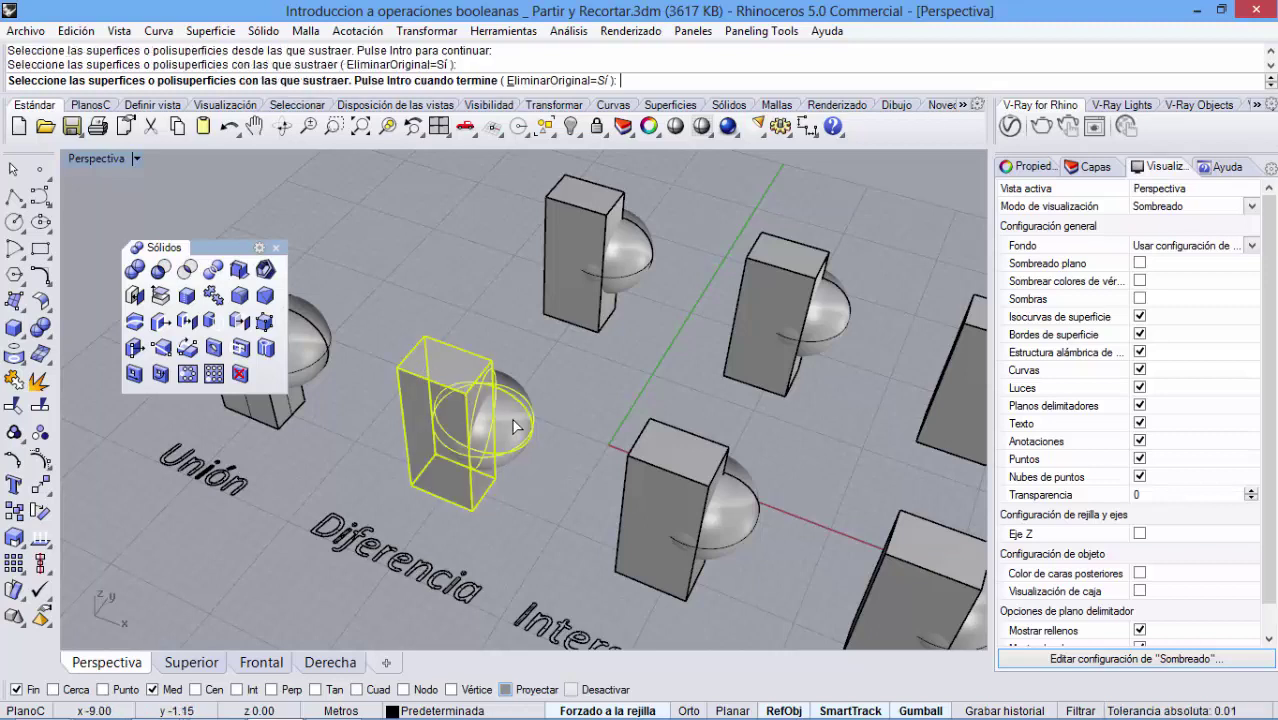
{"action": "key", "text": "Return"}
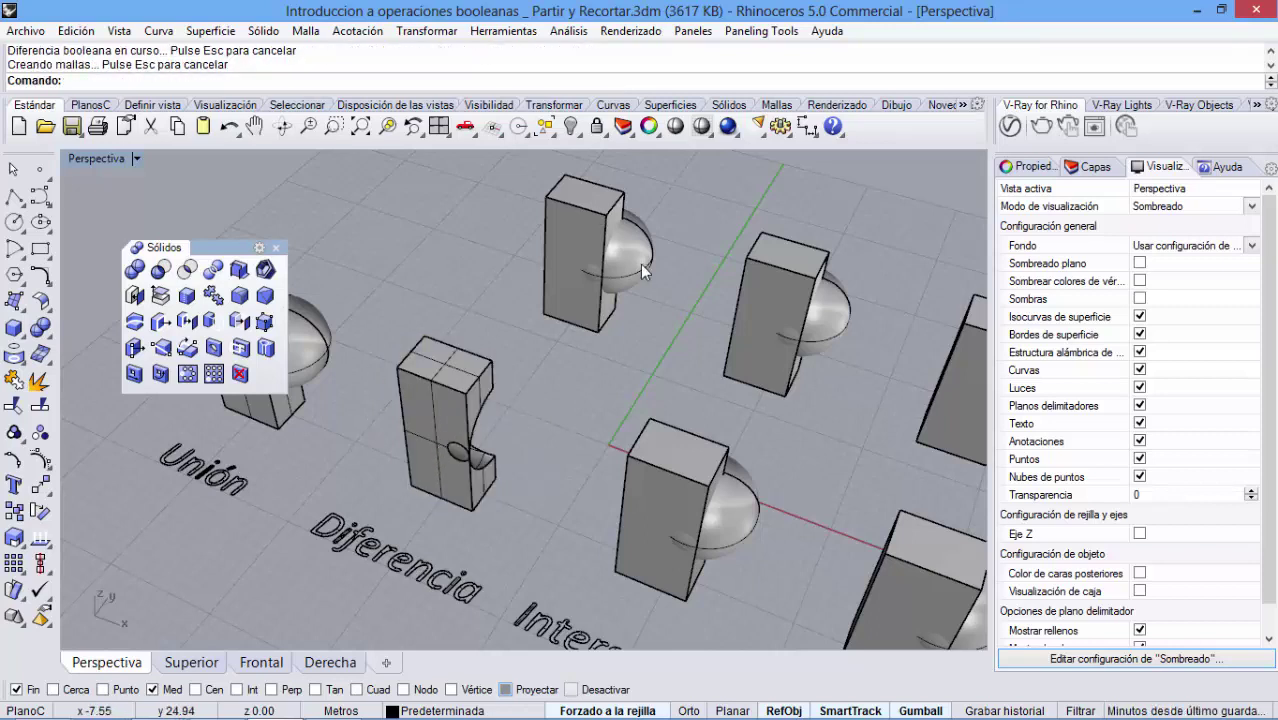
- Subtract the box from the sphere in the pair behind the Diferencia example with a Boolean difference
{"action": "key", "text": "Return"}
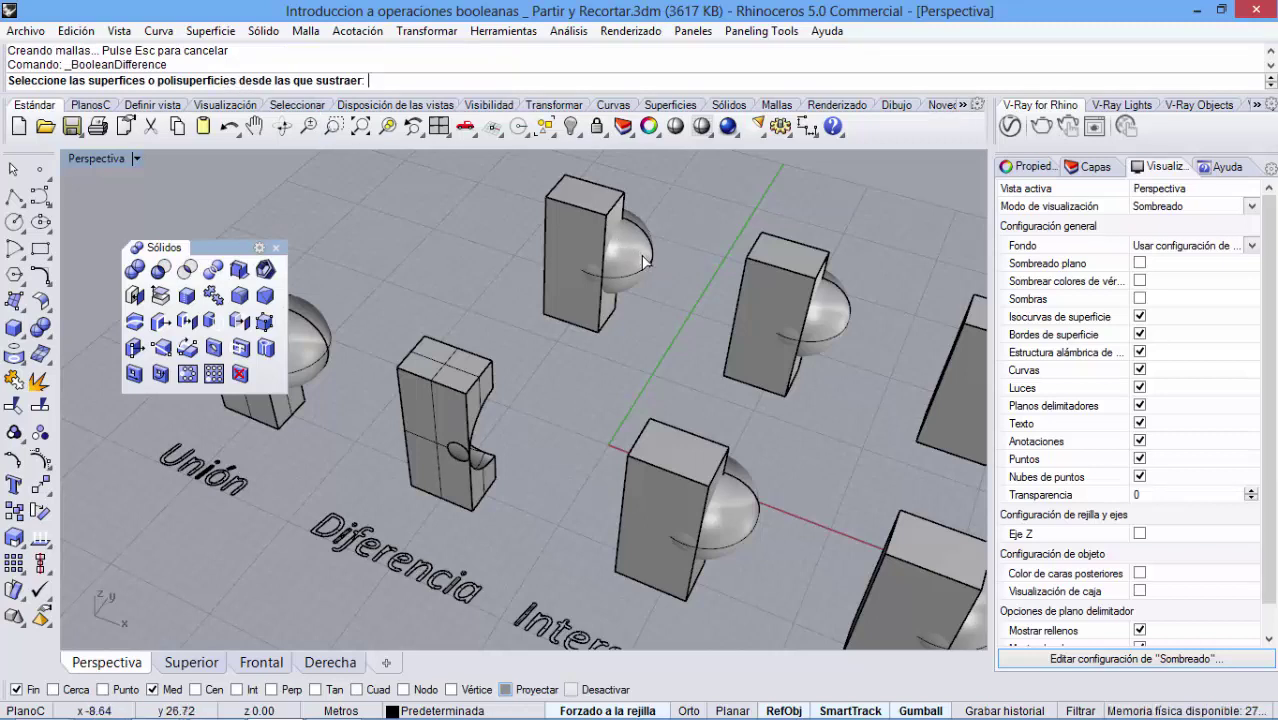
{"action": "left_click", "coordinate": [645, 261]}
{"action": "key", "text": "Return"}
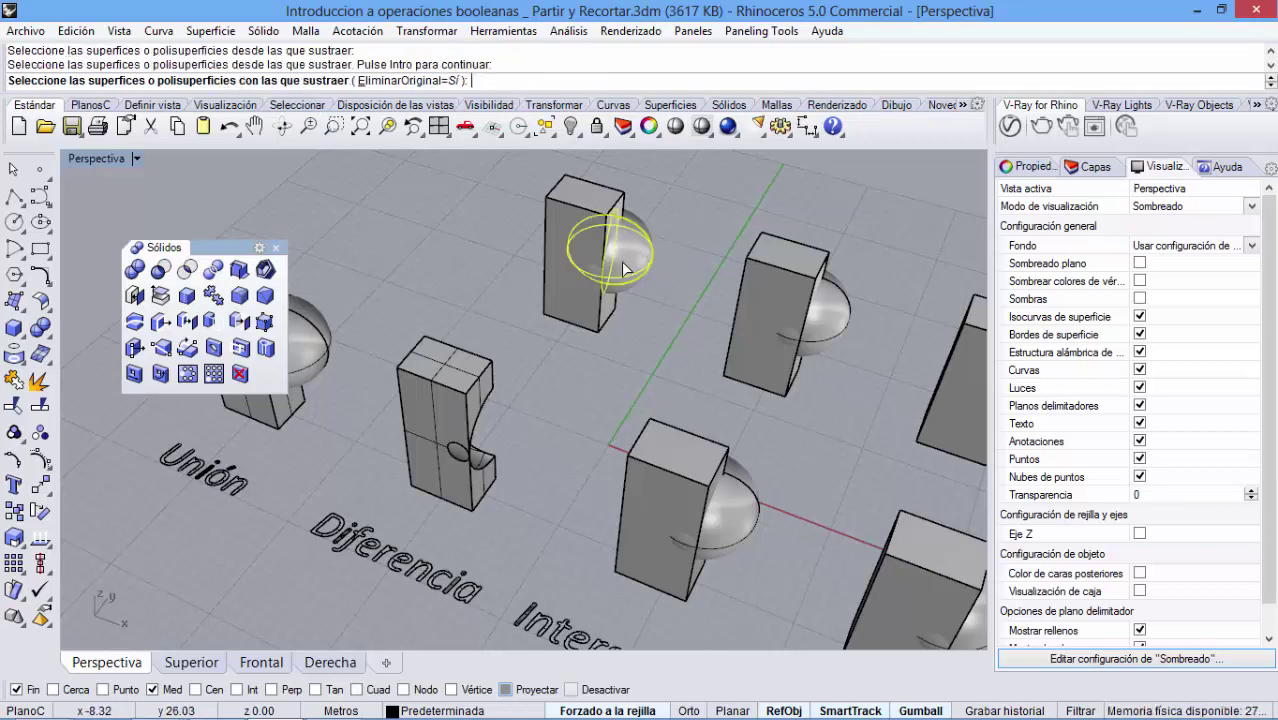
{"action": "left_click", "coordinate": [563, 306]}
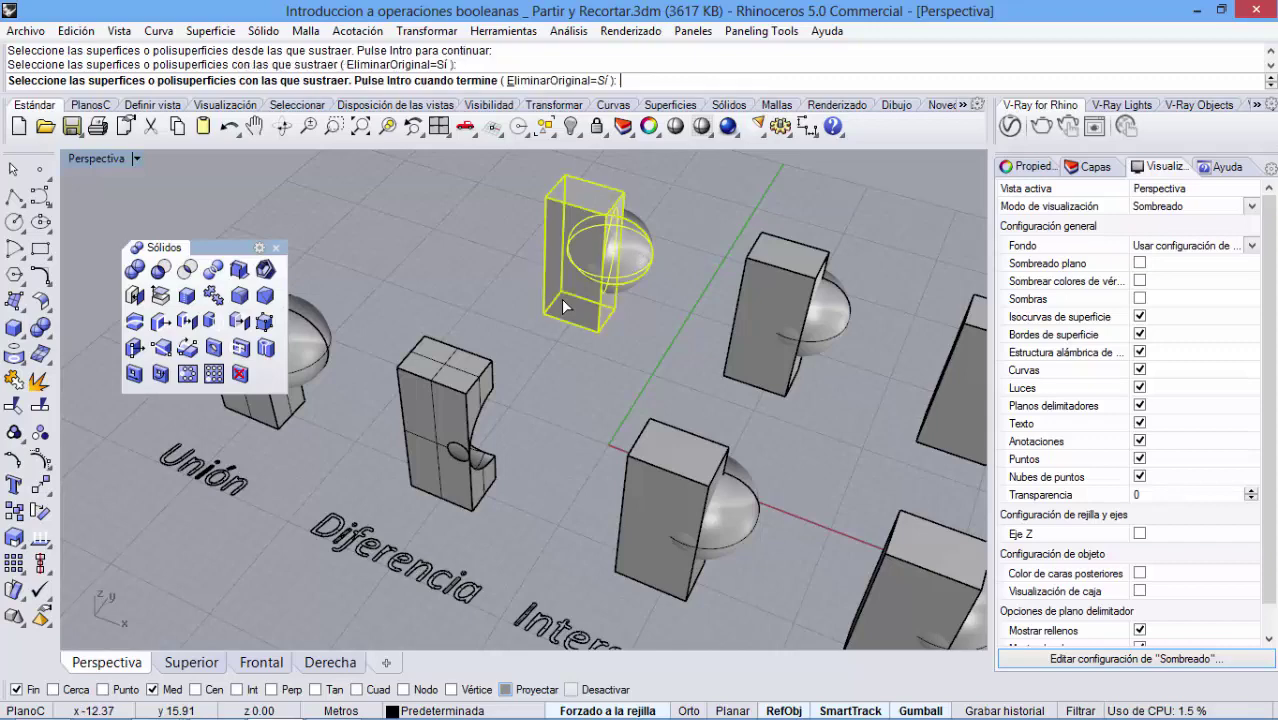
{"action": "key", "text": "Return"}
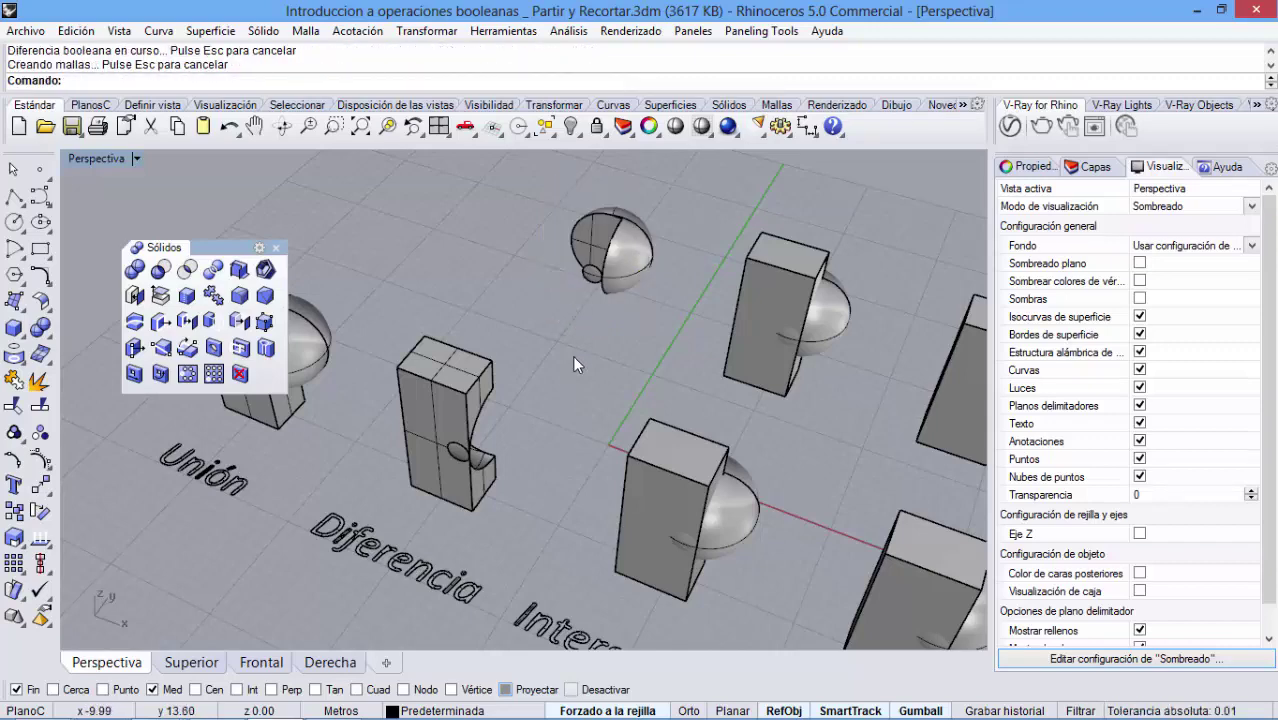
- Examine both Boolean difference results from another angle, along with the box-and-sphere pairs at Intersección and Partición
{"action": "right_click_drag", "start_coordinate": [572, 355], "coordinate": [612, 324]}
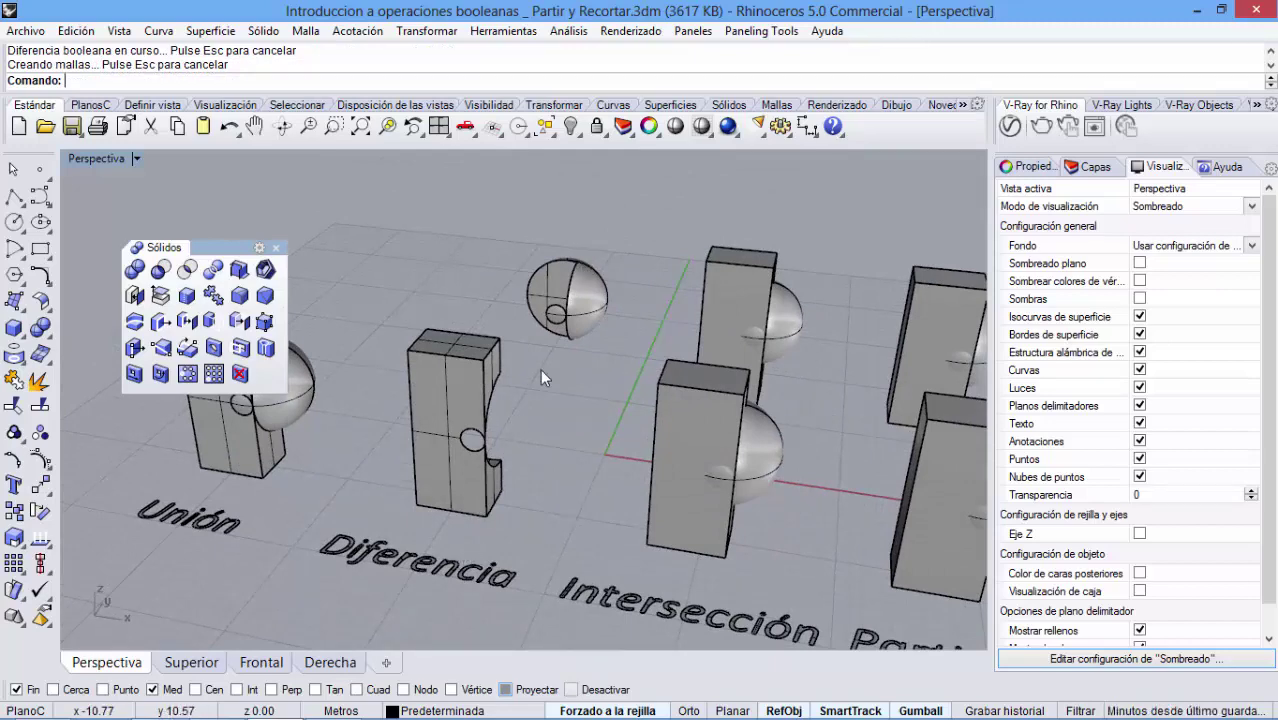
{"action": "right_click_drag", "start_coordinate": [540, 370], "coordinate": [422, 486]}
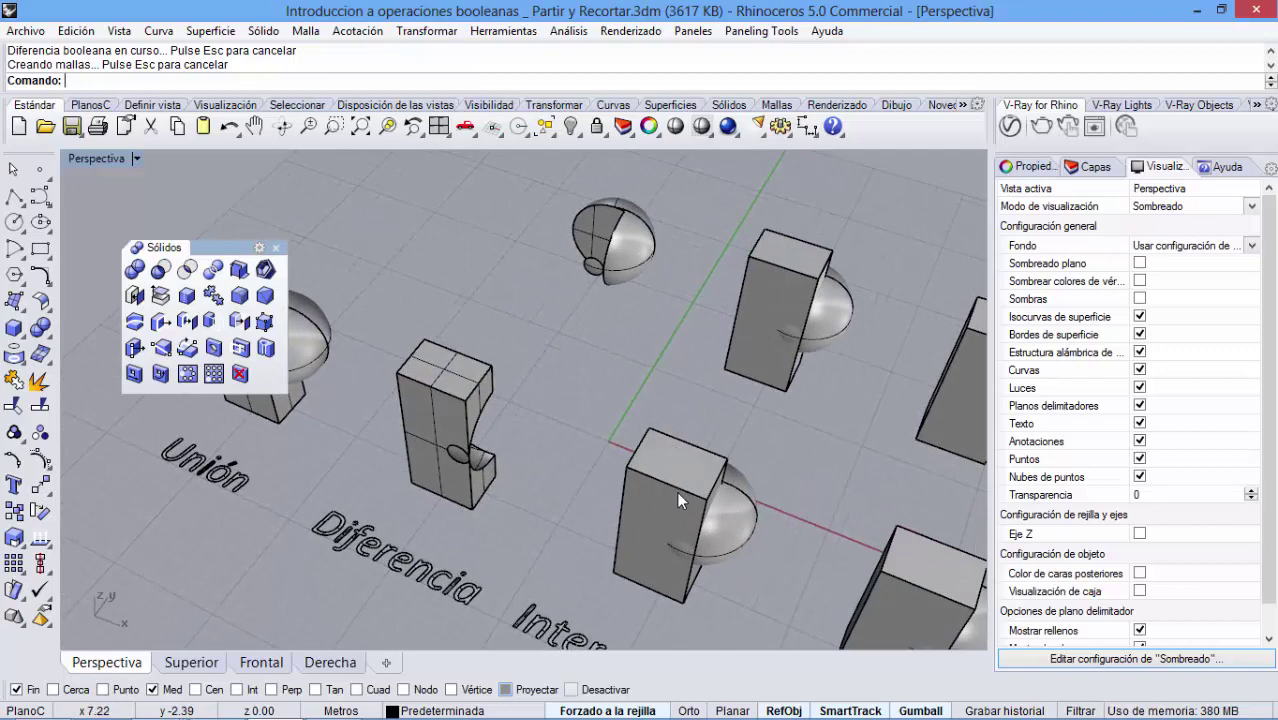
{"action": "right_click_drag", "start_coordinate": [727, 493], "coordinate": [556, 362], "text": "shift"}
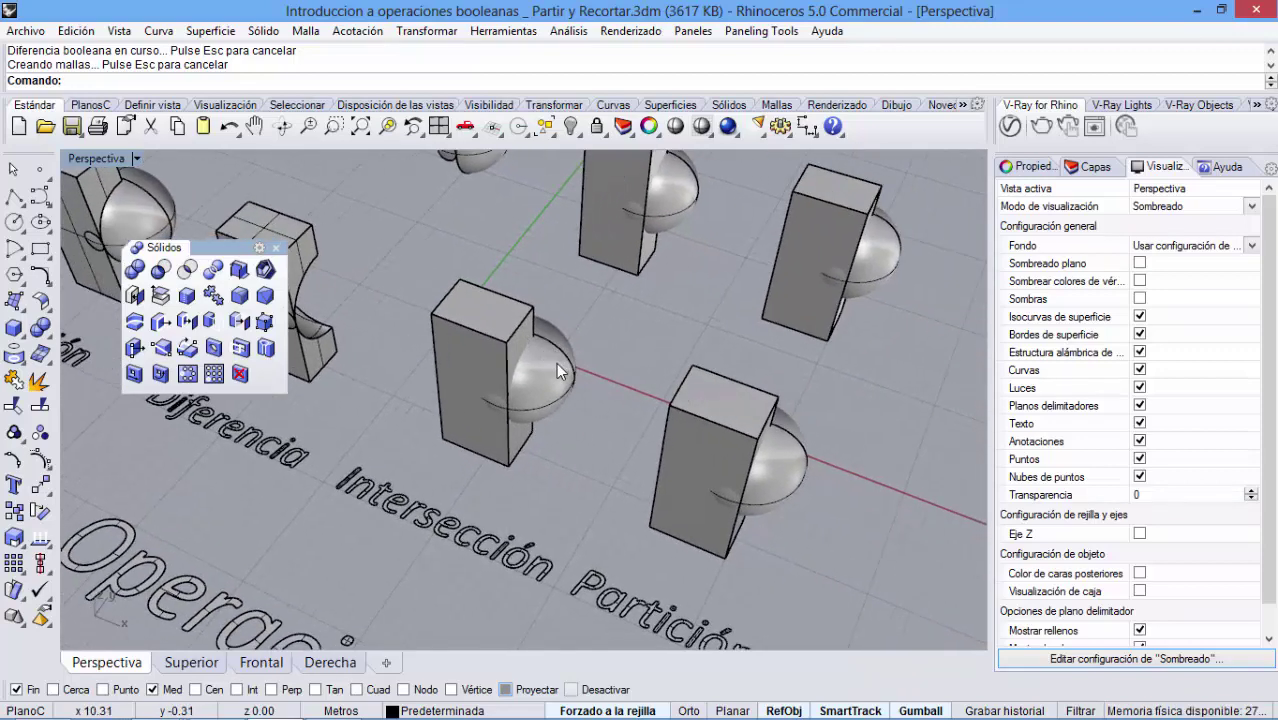
{"action": "scroll", "coordinate": [545, 375], "scroll_direction": "down", "scroll_amount": 4}
{"action": "right_click_drag", "start_coordinate": [538, 413], "coordinate": [557, 429], "text": "shift"}
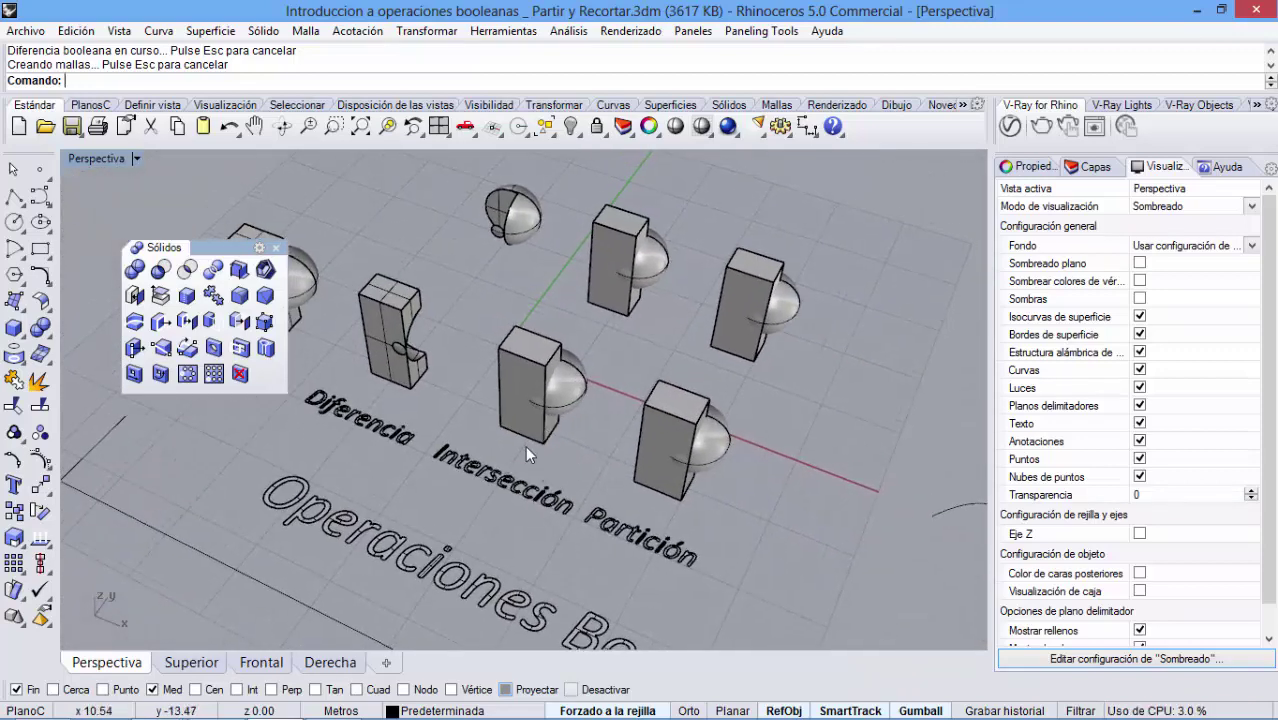
{"action": "scroll", "coordinate": [521, 441], "scroll_direction": "up", "scroll_amount": 2}
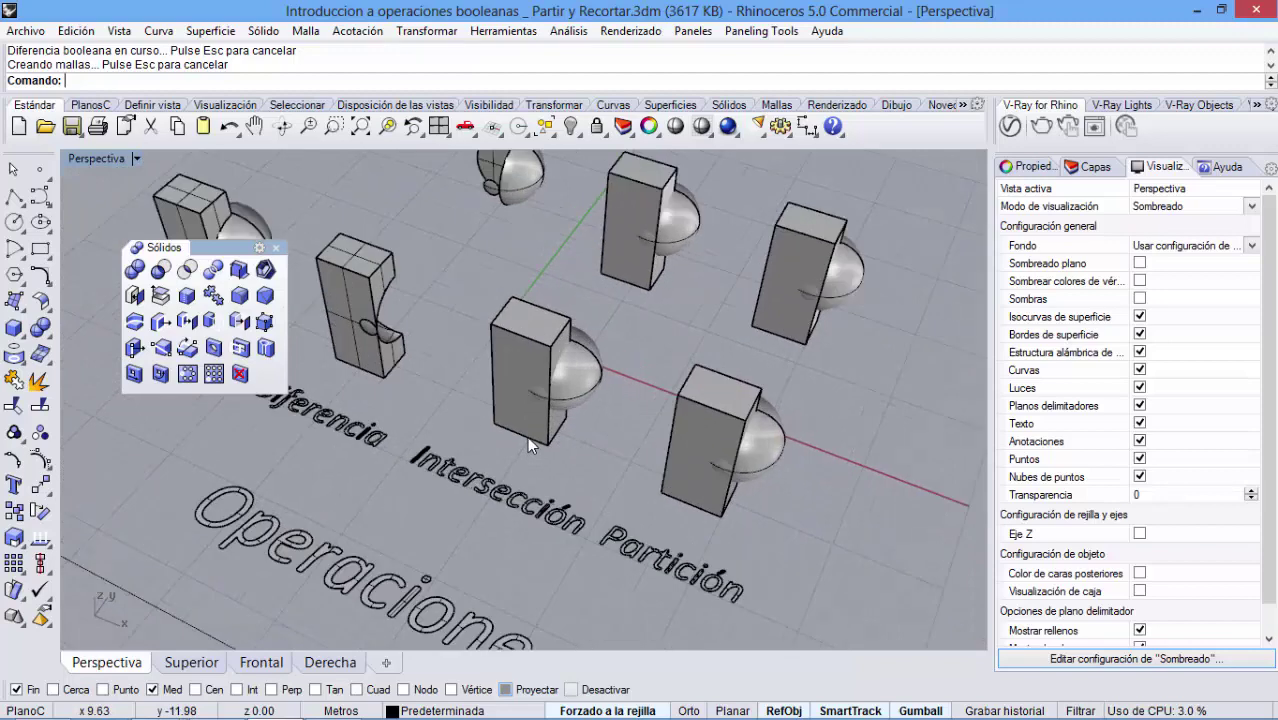
- Create the Boolean intersection of the box and sphere above the Intersección label
{"action": "left_click", "coordinate": [186, 271]}
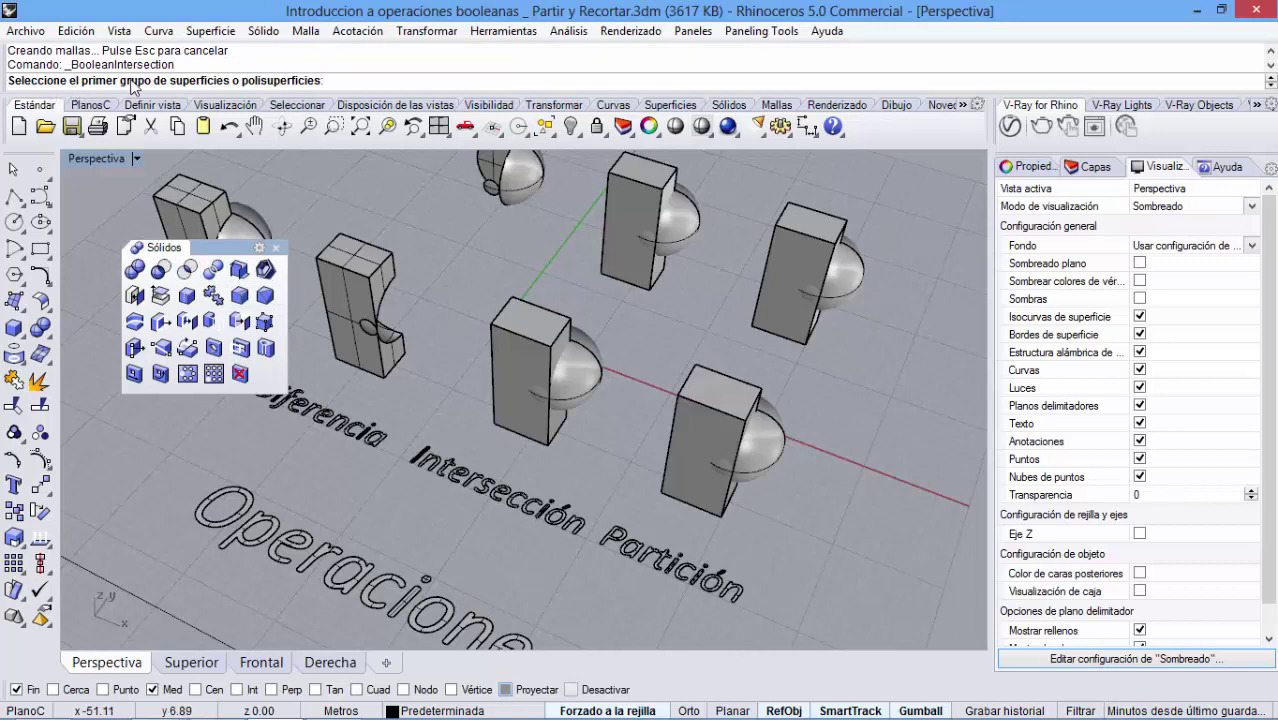
{"action": "left_click", "coordinate": [509, 316]}
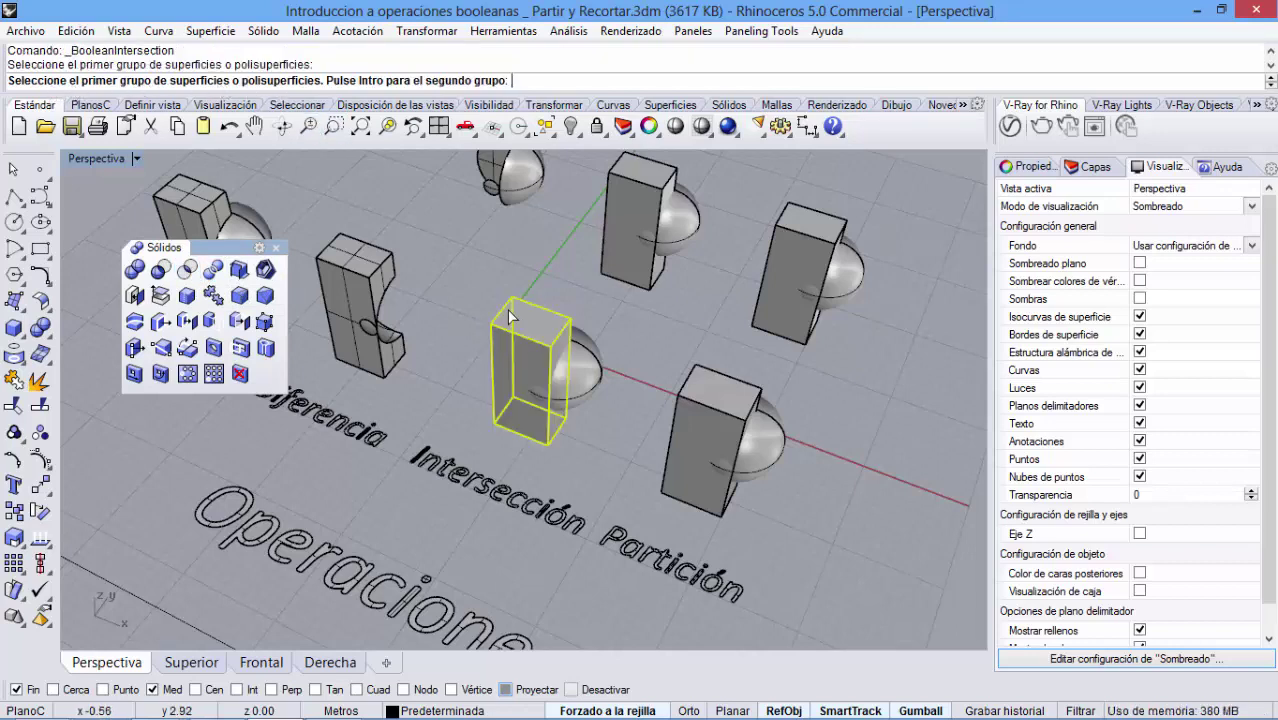
{"action": "key", "text": "Return"}
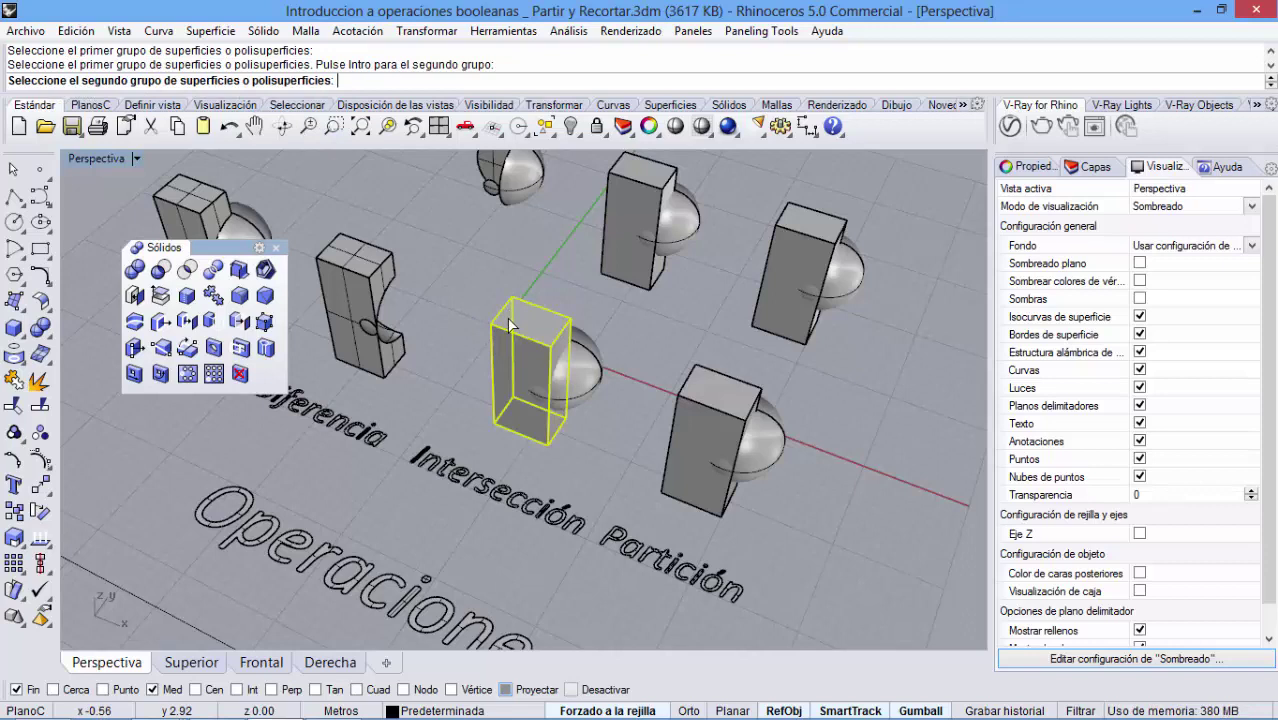
{"action": "left_click", "coordinate": [594, 376]}
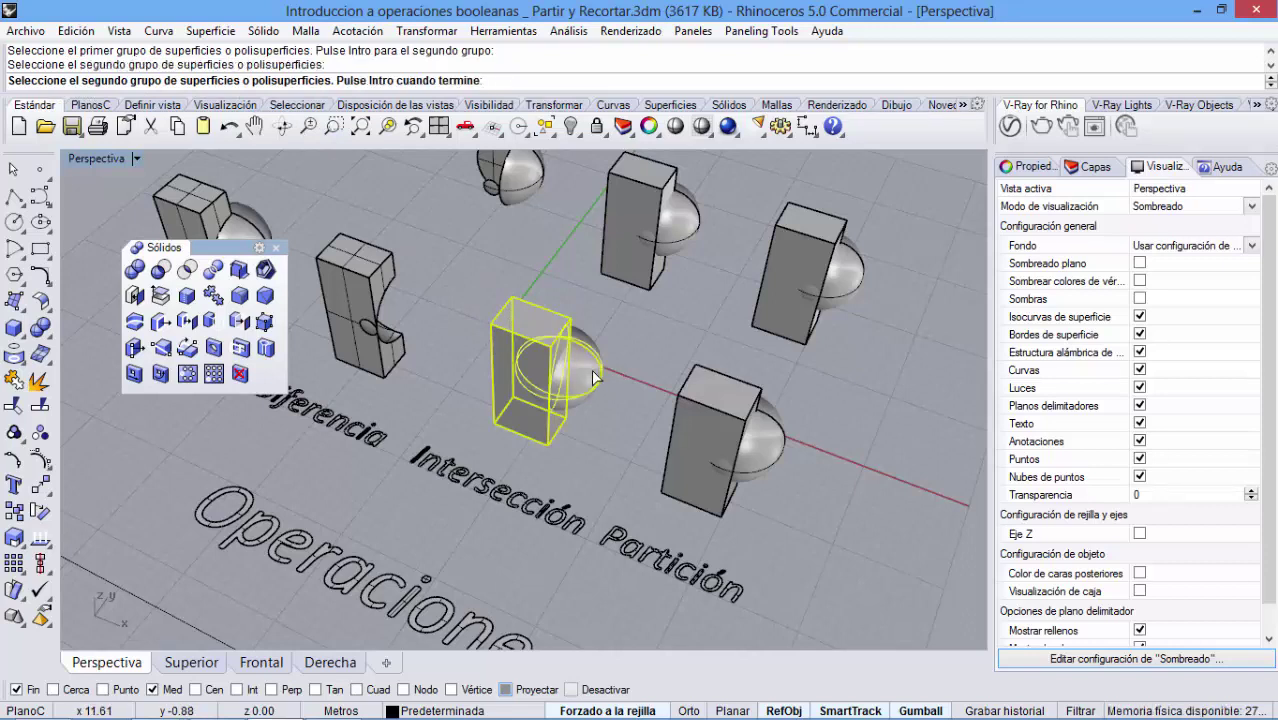
{"action": "key", "text": "Return"}
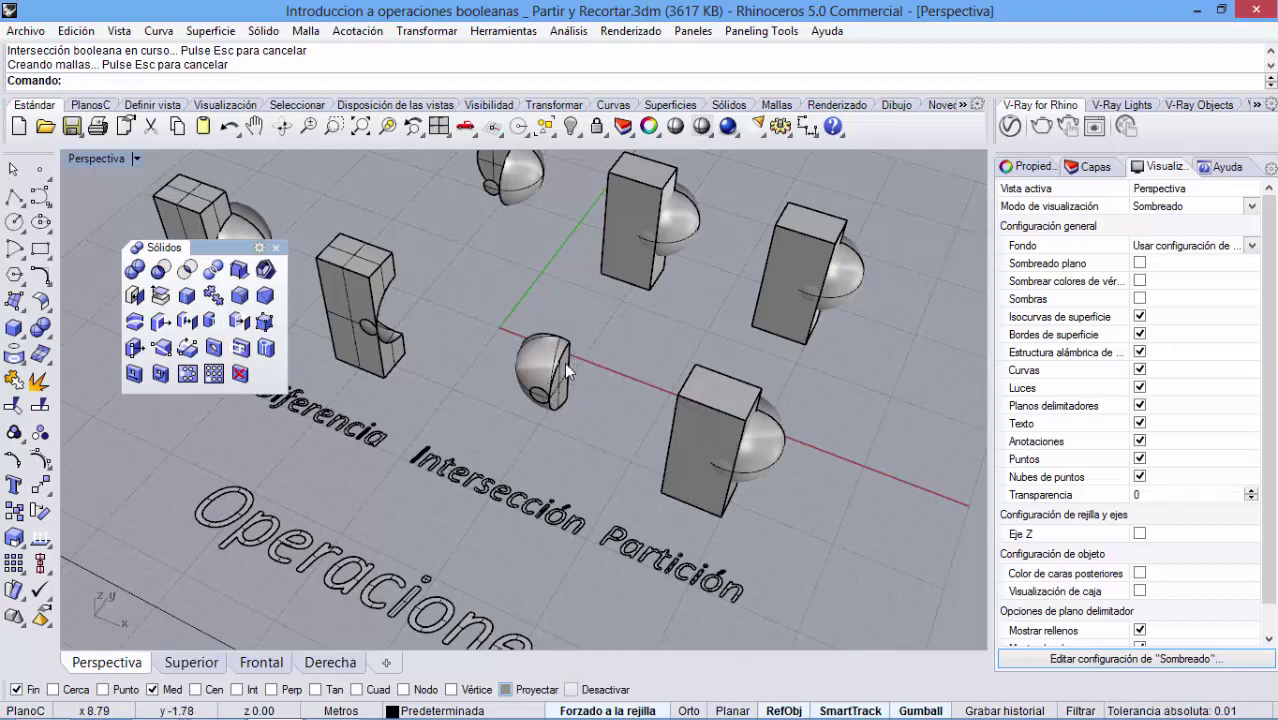
- Create the Boolean intersection of the pair behind the Intersección example, with the sphere as first set and the box as second
{"action": "right_click_drag", "start_coordinate": [567, 346], "coordinate": [595, 325]}
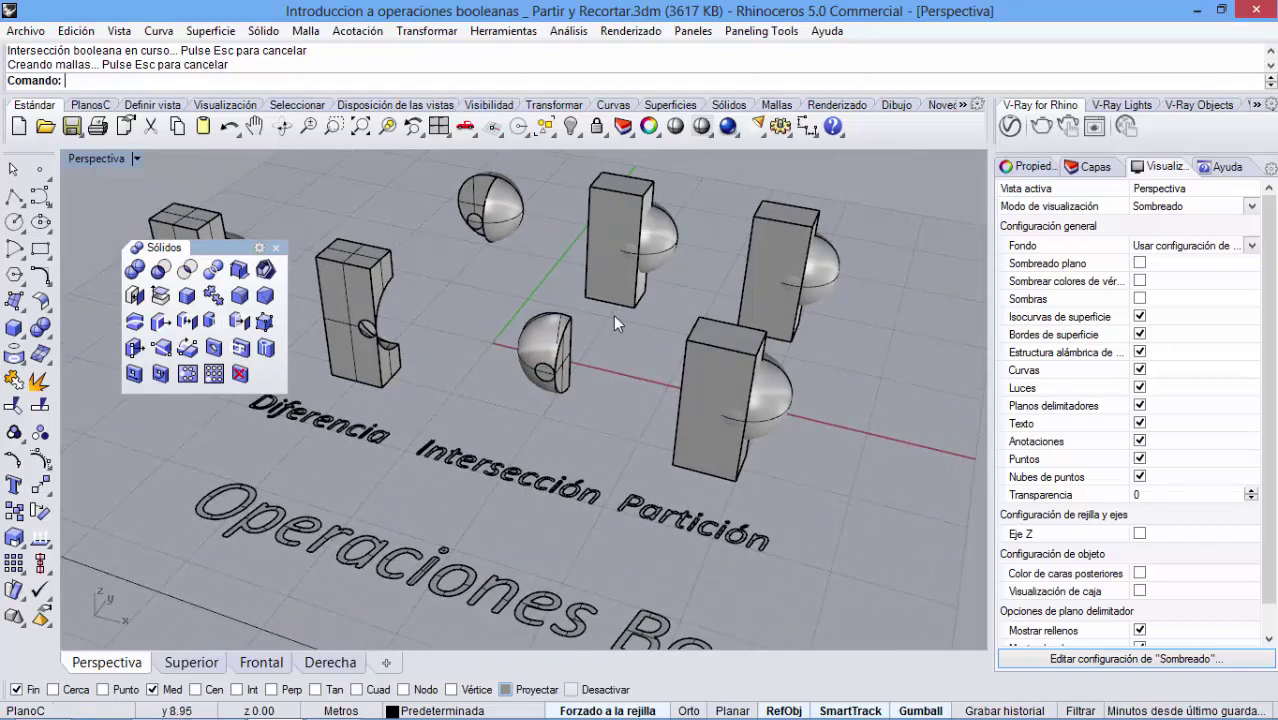
{"action": "right_click_drag", "start_coordinate": [618, 212], "coordinate": [593, 346]}
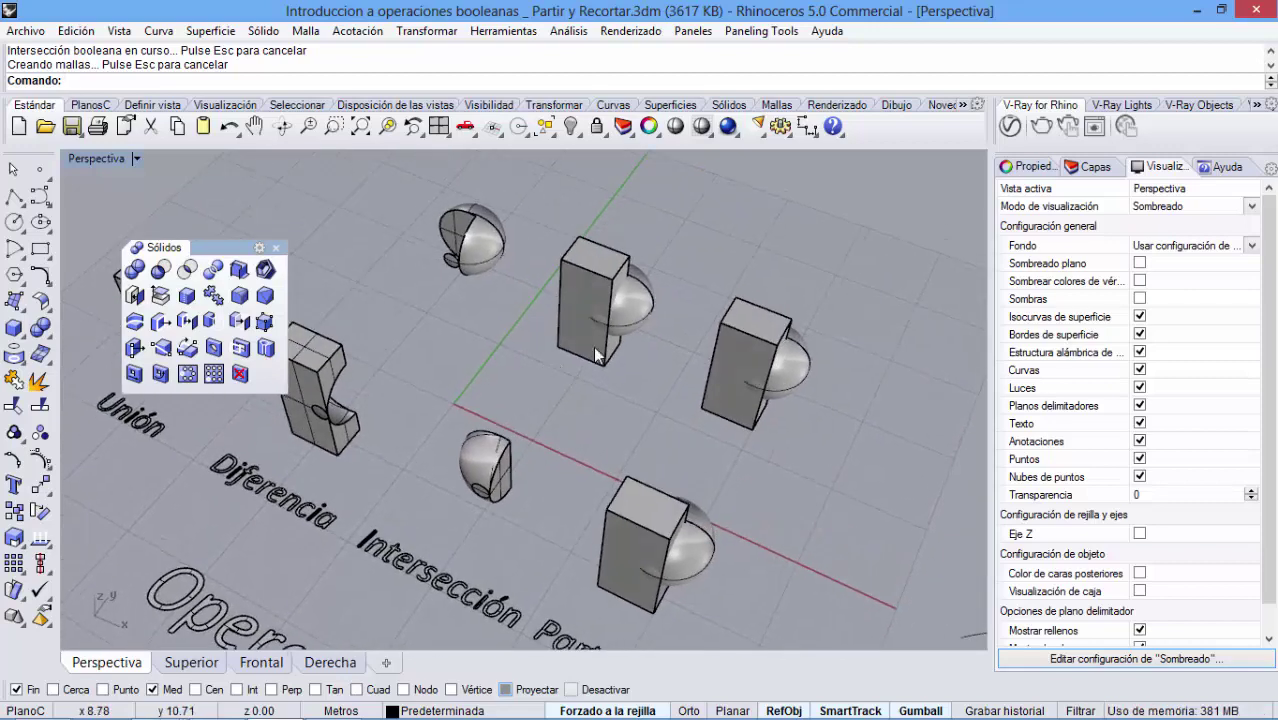
{"action": "right_click", "coordinate": [641, 305]}
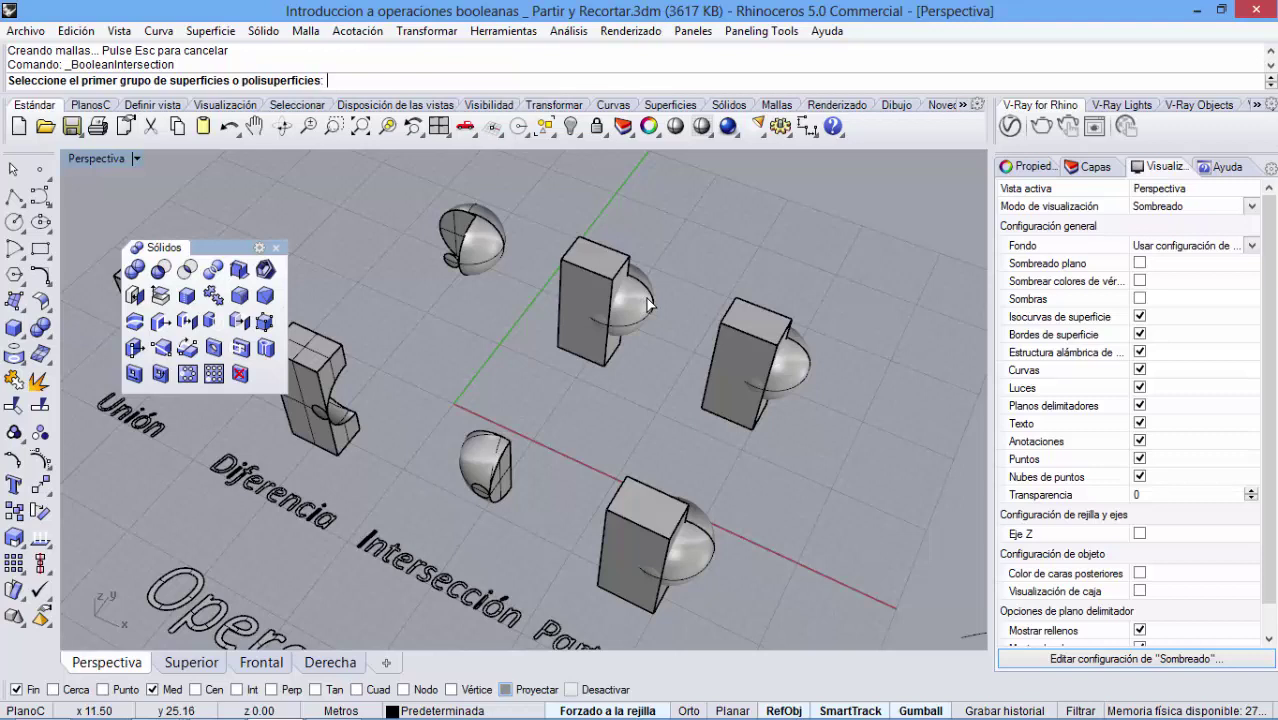
{"action": "left_click", "coordinate": [648, 305]}
{"action": "right_click", "coordinate": [614, 269]}
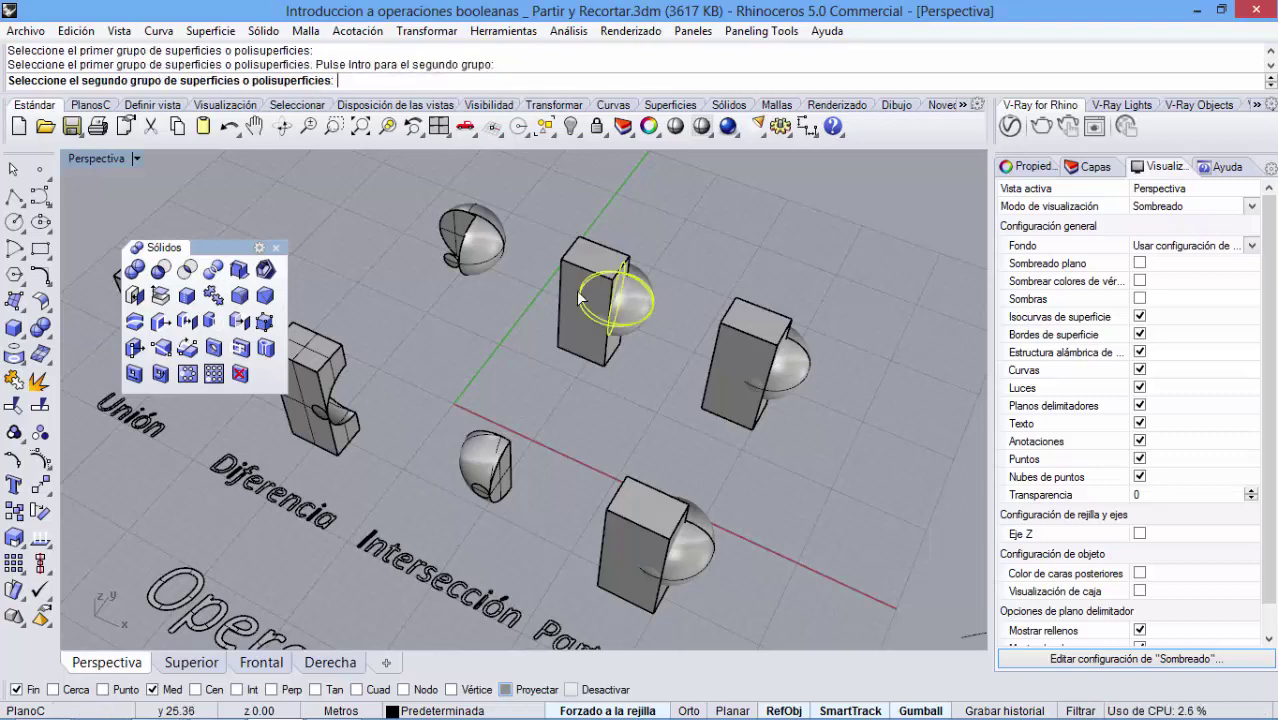
{"action": "left_click", "coordinate": [570, 327]}
{"action": "right_click", "coordinate": [569, 325]}
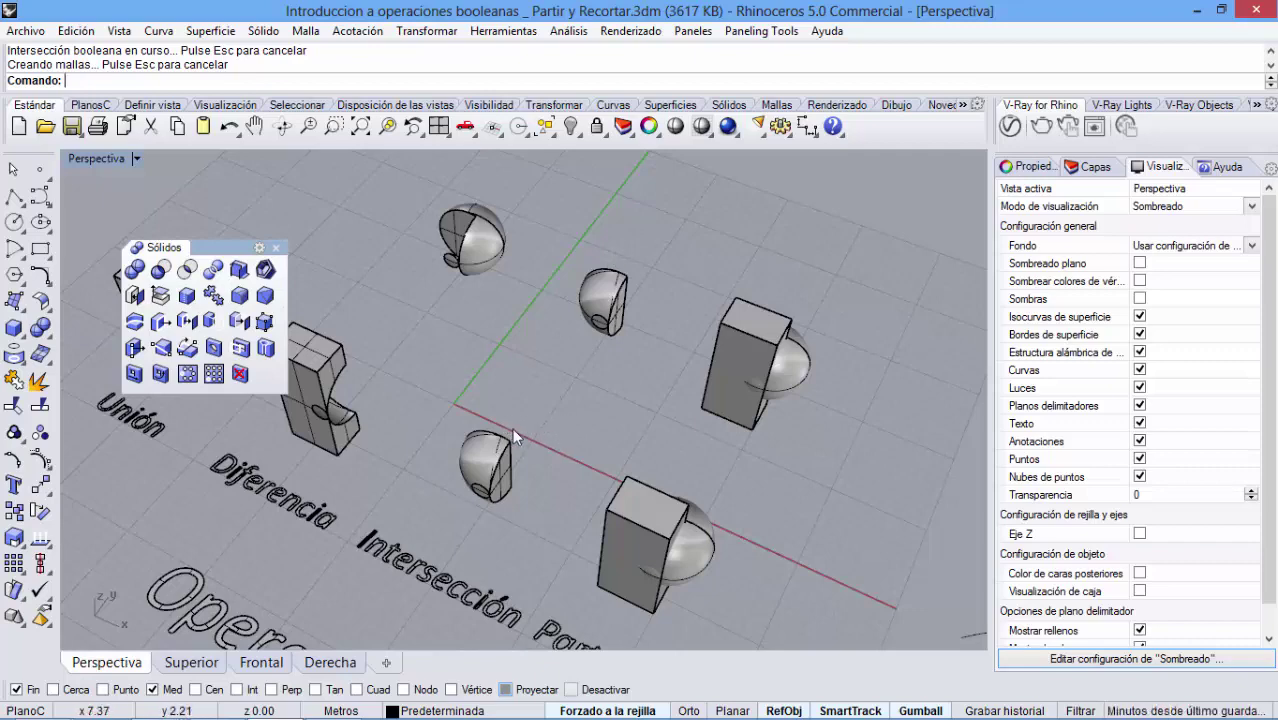
- Split the box above the Partición label with its sphere using Boolean split, with EliminarOriginal set to Sí
{"action": "right_click_drag", "start_coordinate": [476, 480], "coordinate": [549, 290]}
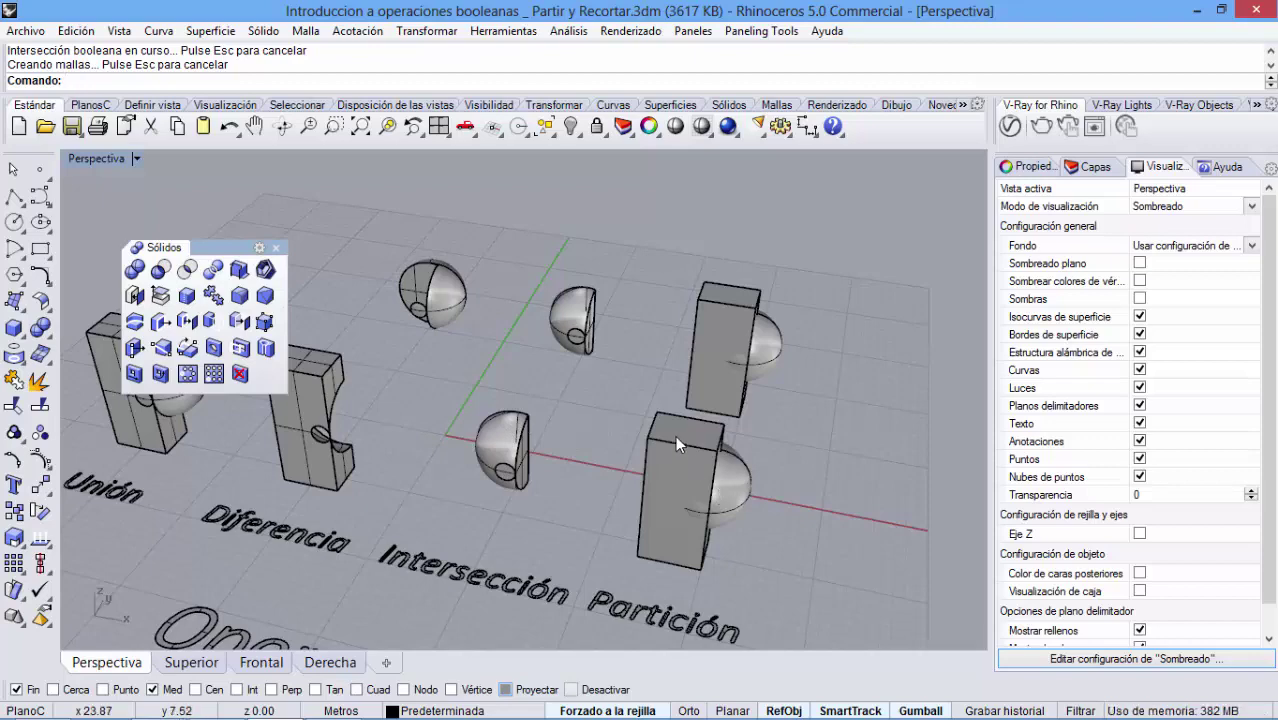
{"action": "right_click_drag", "start_coordinate": [708, 491], "coordinate": [645, 560]}
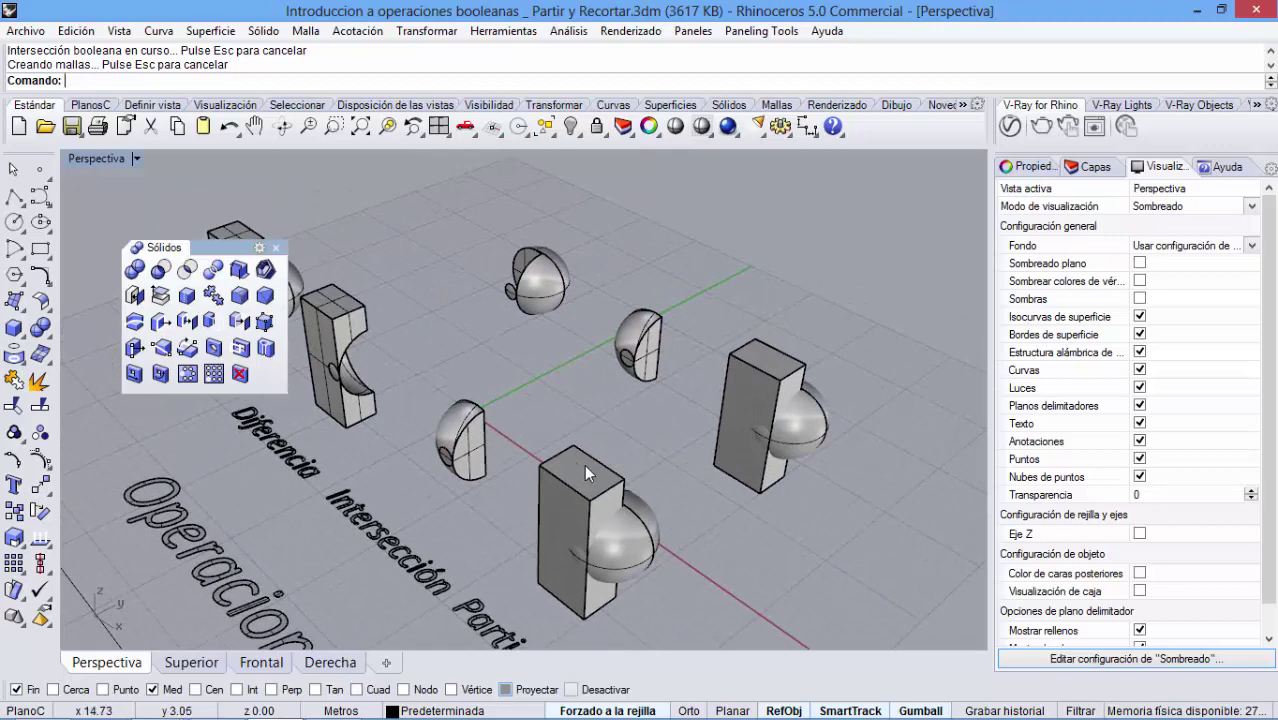
{"action": "right_click_drag", "start_coordinate": [584, 464], "coordinate": [550, 497]}
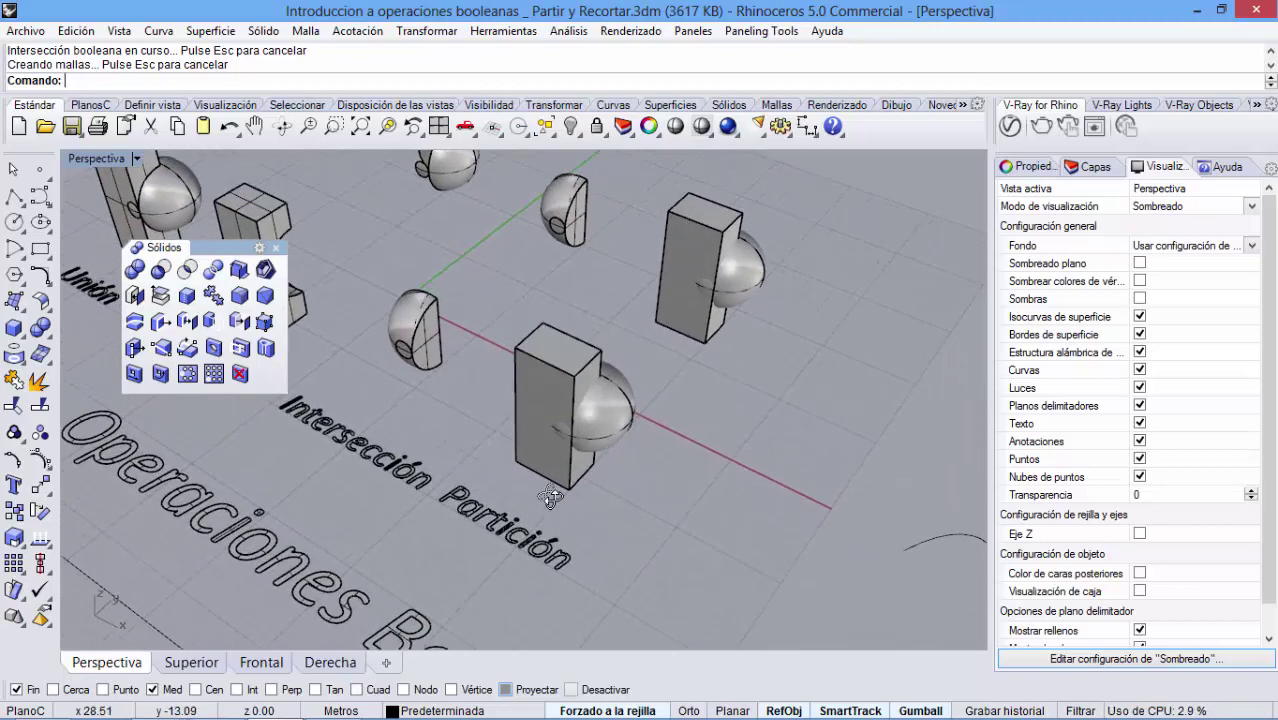
{"action": "left_click", "coordinate": [216, 271]}
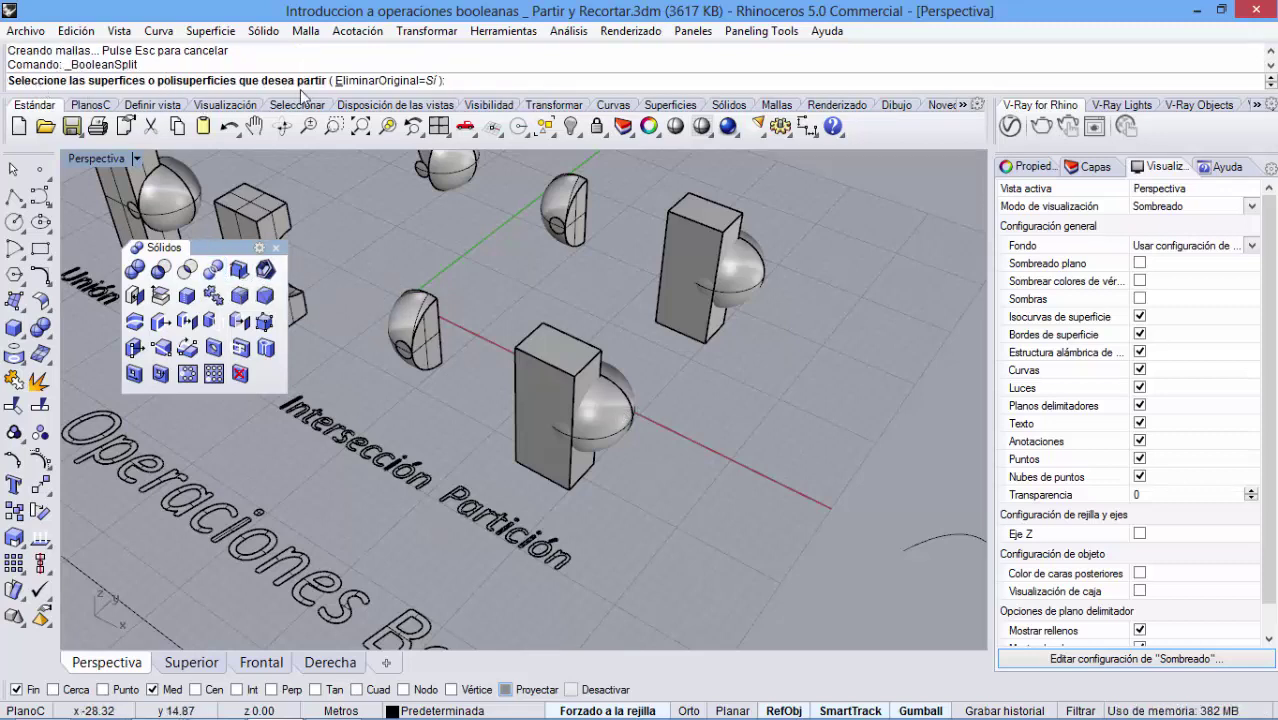
{"action": "left_click", "coordinate": [521, 349]}
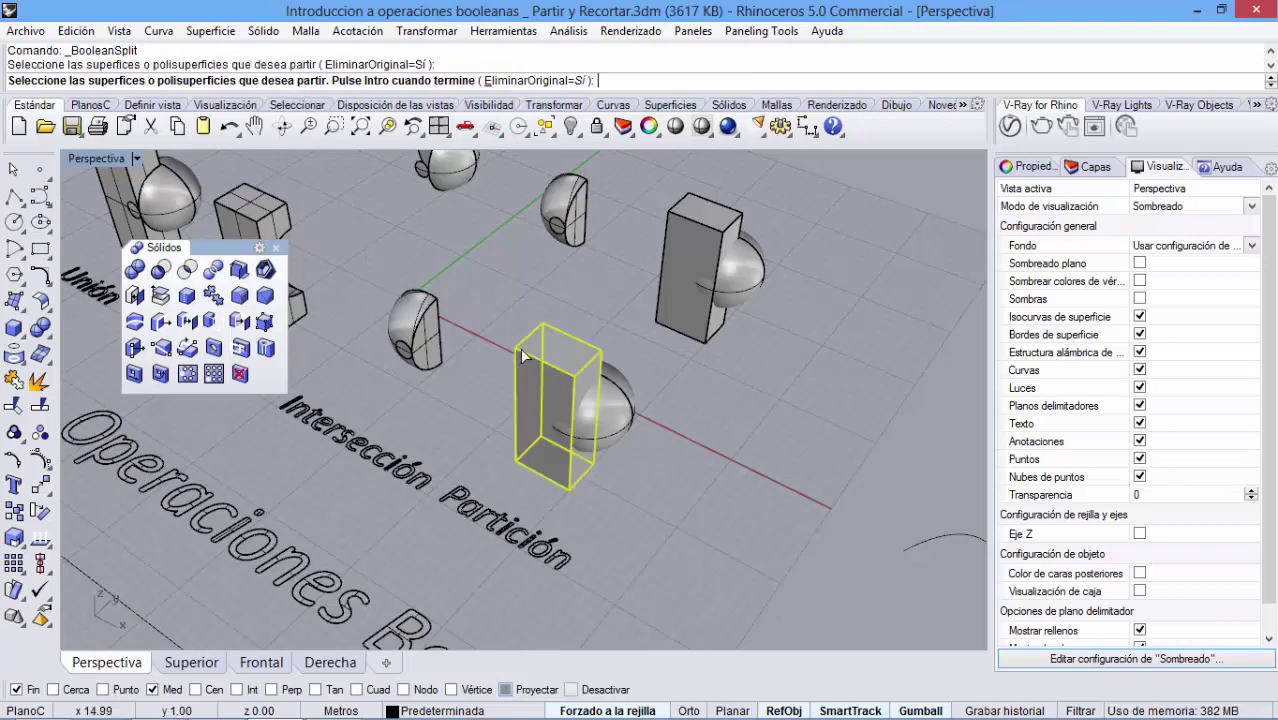
{"action": "key", "text": "Return"}
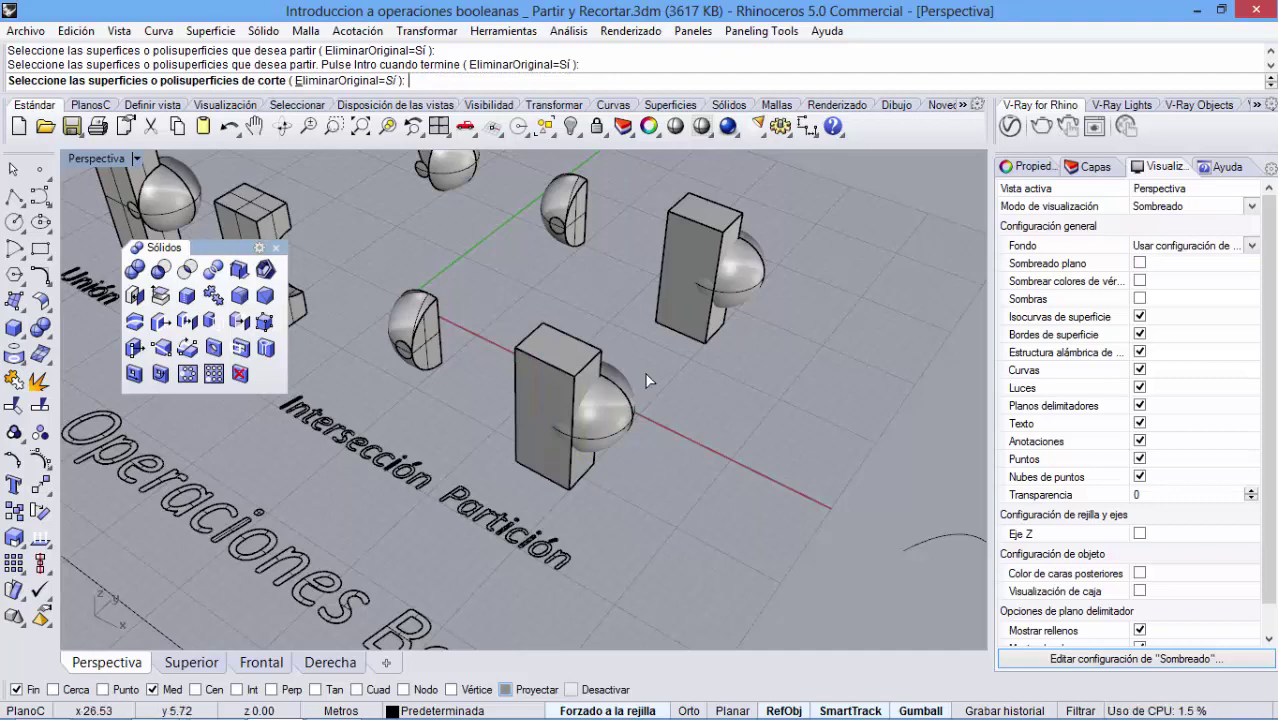
{"action": "left_click", "coordinate": [625, 402]}
{"action": "key", "text": "Return"}
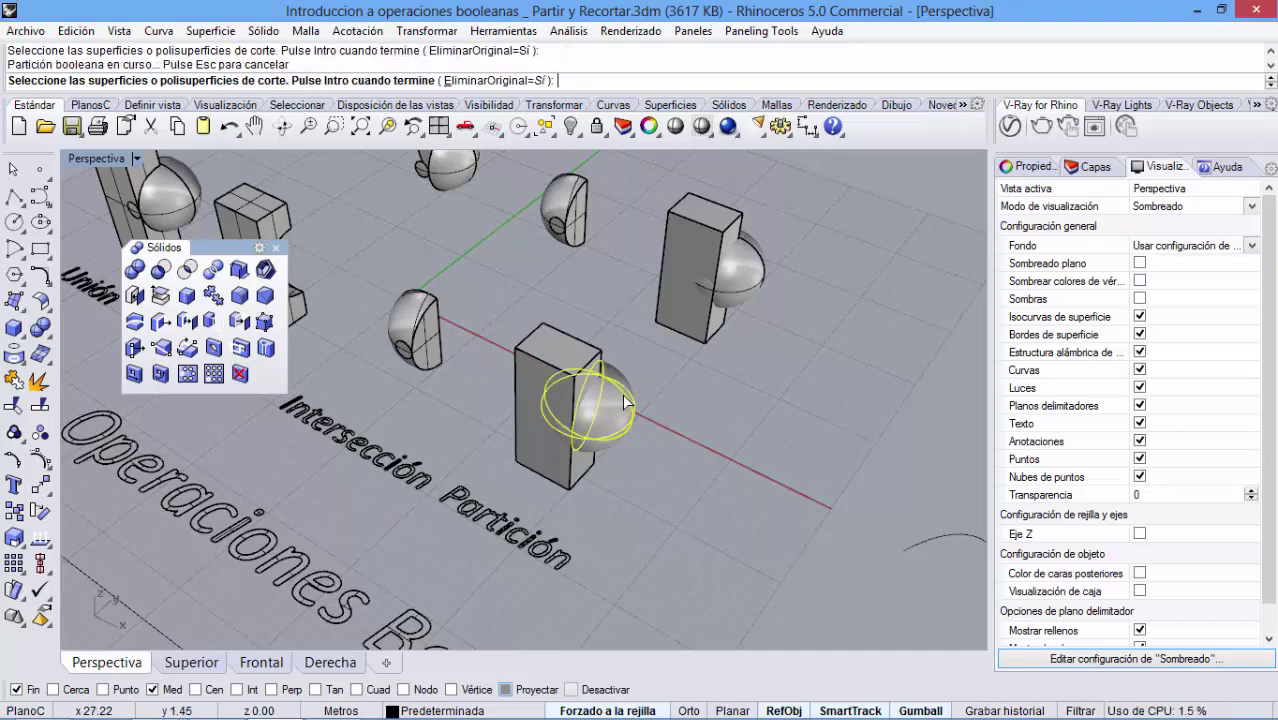
- Move the whole sphere and the split-off piece away from the Partición box along the X axis, leaving the three solids apart
{"action": "left_click", "coordinate": [621, 412]}
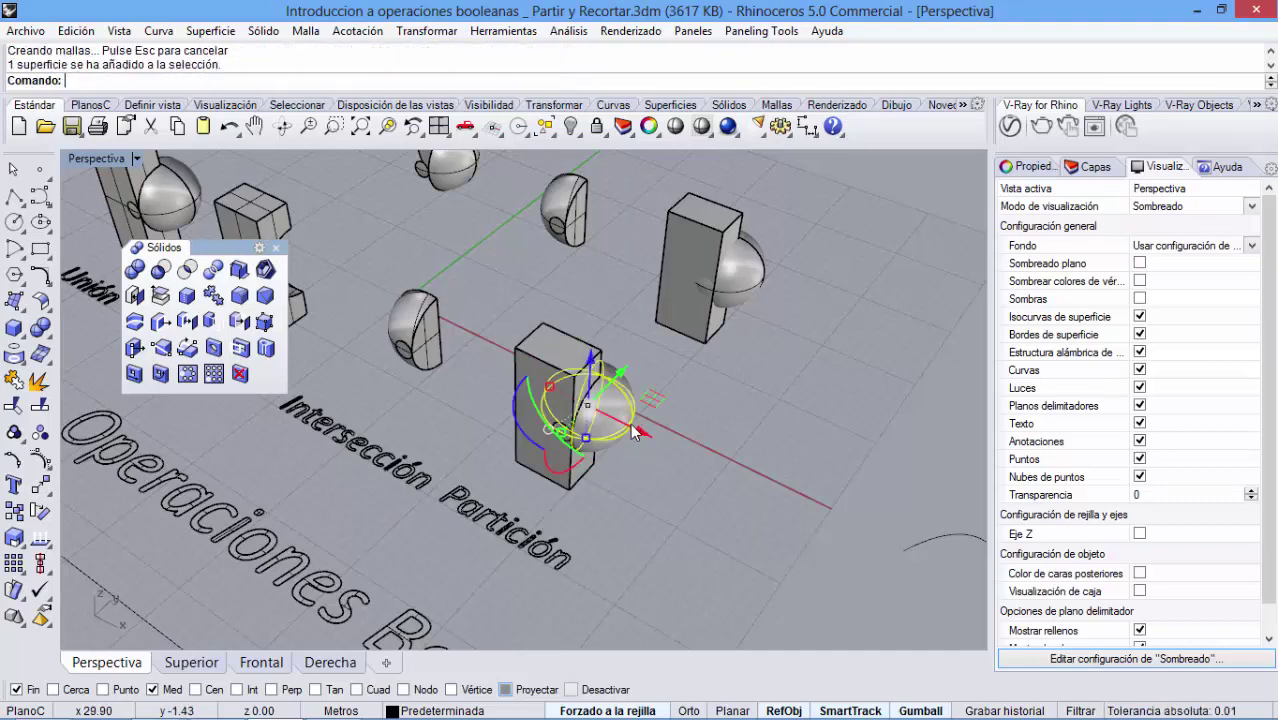
{"action": "left_click_drag", "start_coordinate": [642, 433], "coordinate": [756, 489]}
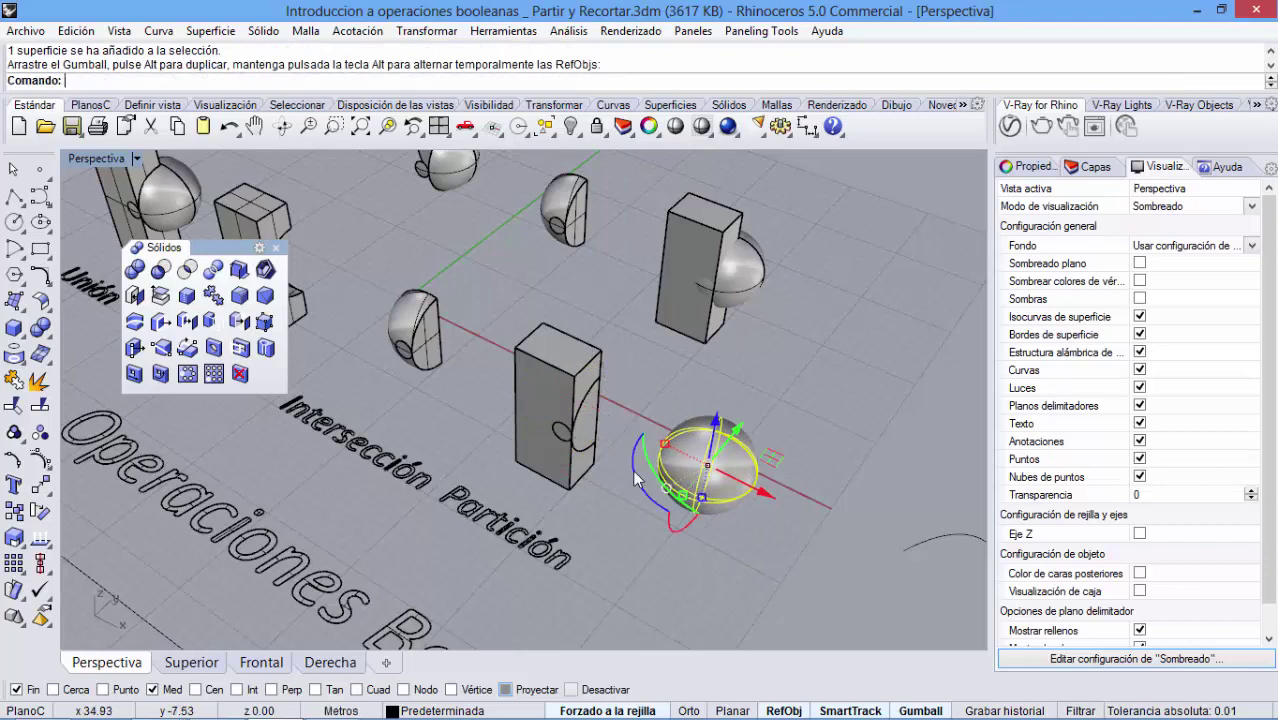
{"action": "left_click", "coordinate": [593, 430]}
{"action": "left_click_drag", "start_coordinate": [615, 439], "coordinate": [625, 457]}
{"action": "left_click_drag", "start_coordinate": [627, 447], "coordinate": [627, 448]}
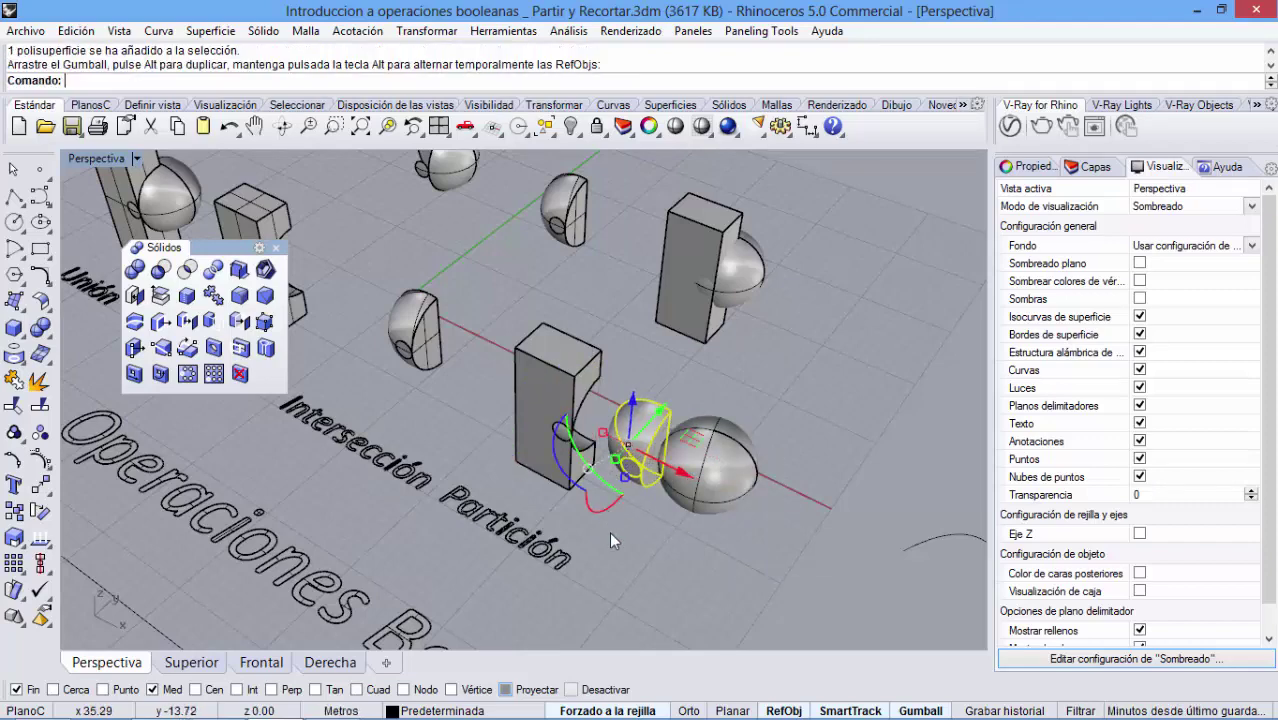
{"action": "left_click", "coordinate": [614, 532]}
{"action": "right_click_drag", "start_coordinate": [632, 528], "coordinate": [629, 492]}
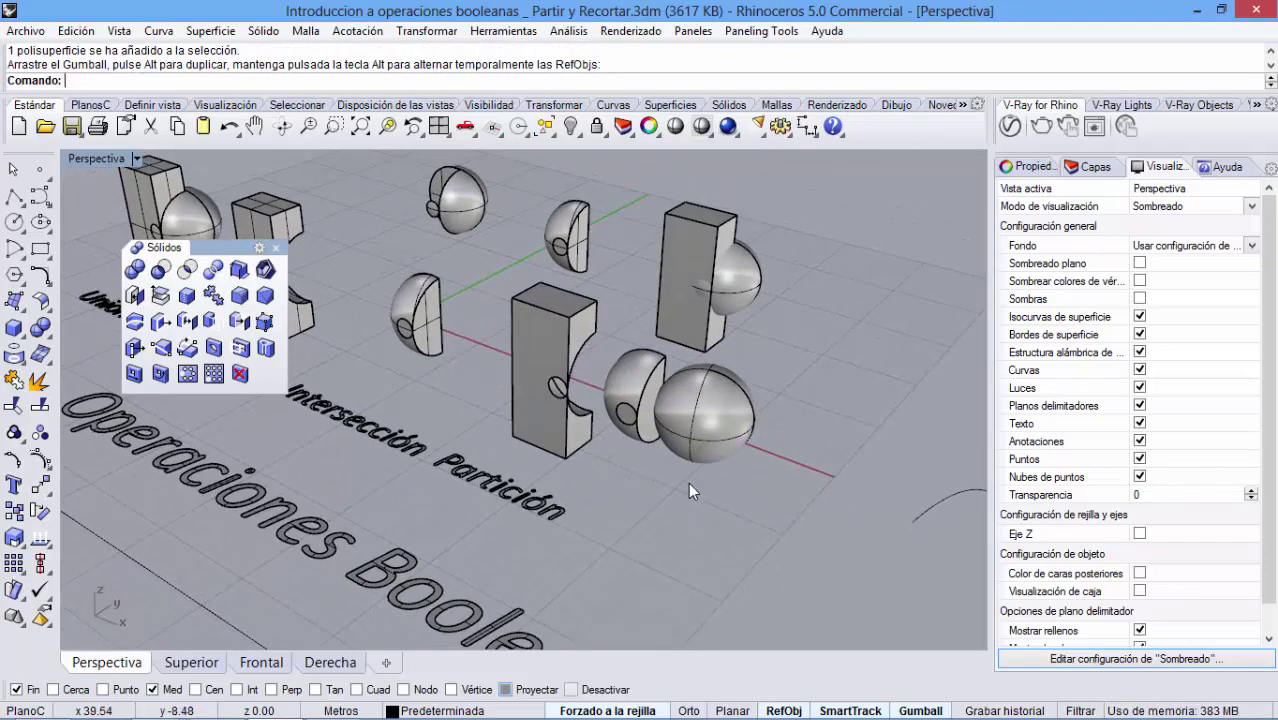
{"action": "right_click_drag", "start_coordinate": [719, 393], "coordinate": [608, 420]}
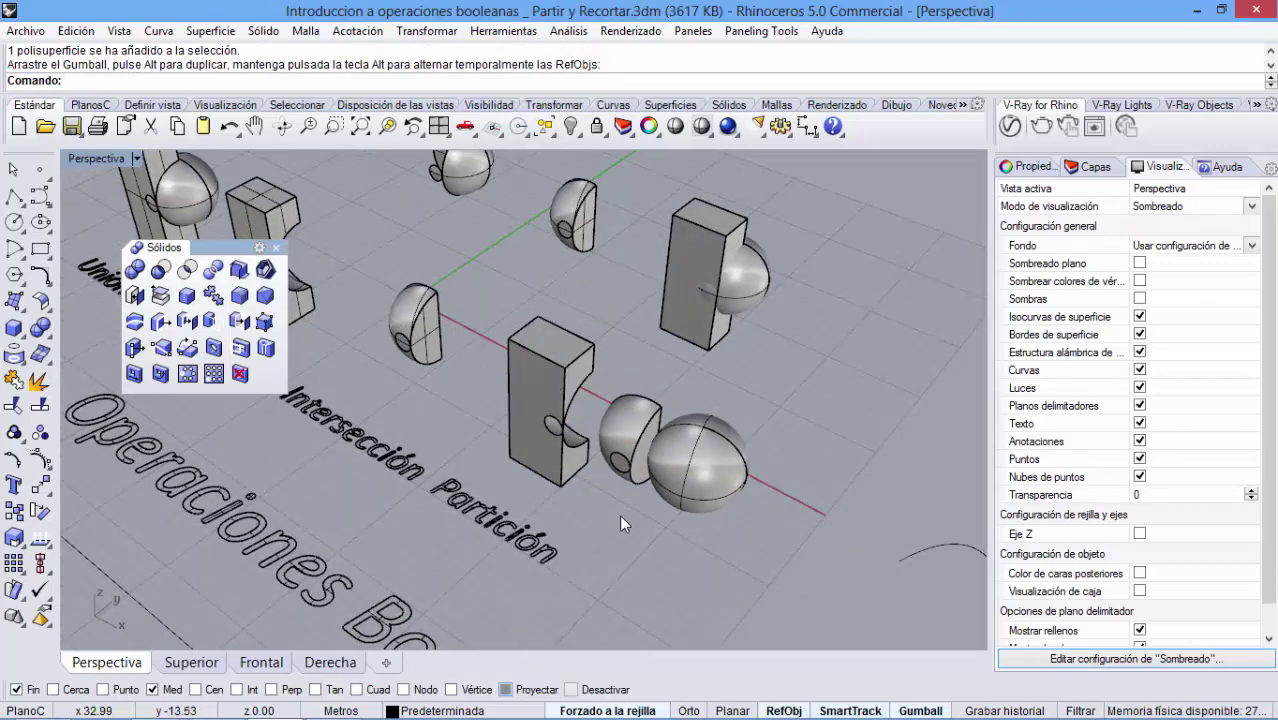
{"action": "left_click", "coordinate": [716, 461]}
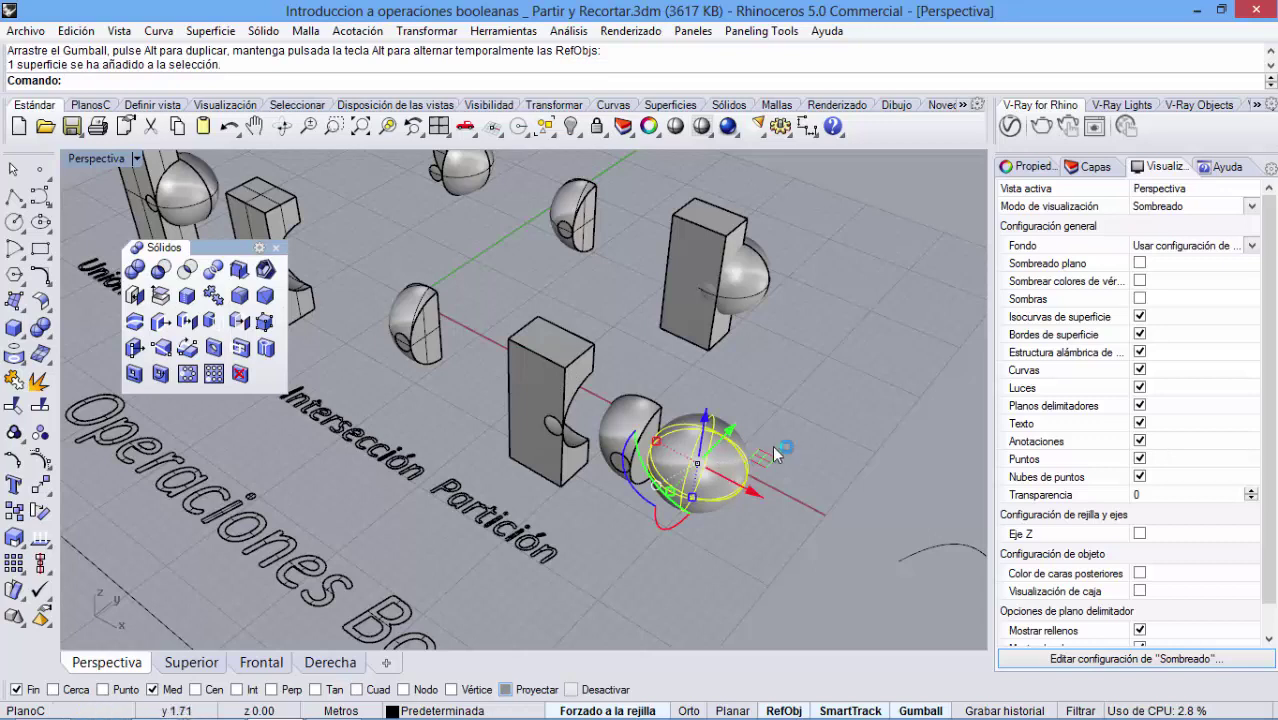
{"action": "left_click", "coordinate": [790, 424]}
{"action": "left_click", "coordinate": [655, 417]}
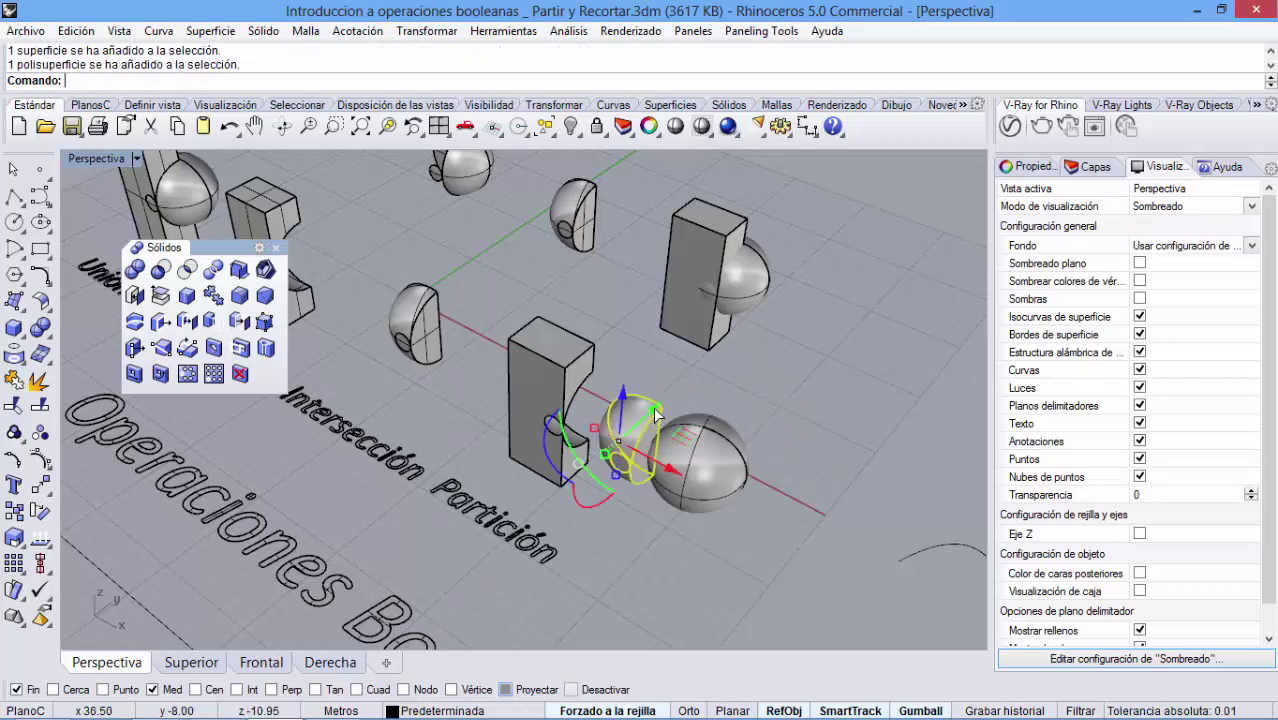
{"action": "left_click", "coordinate": [761, 352]}
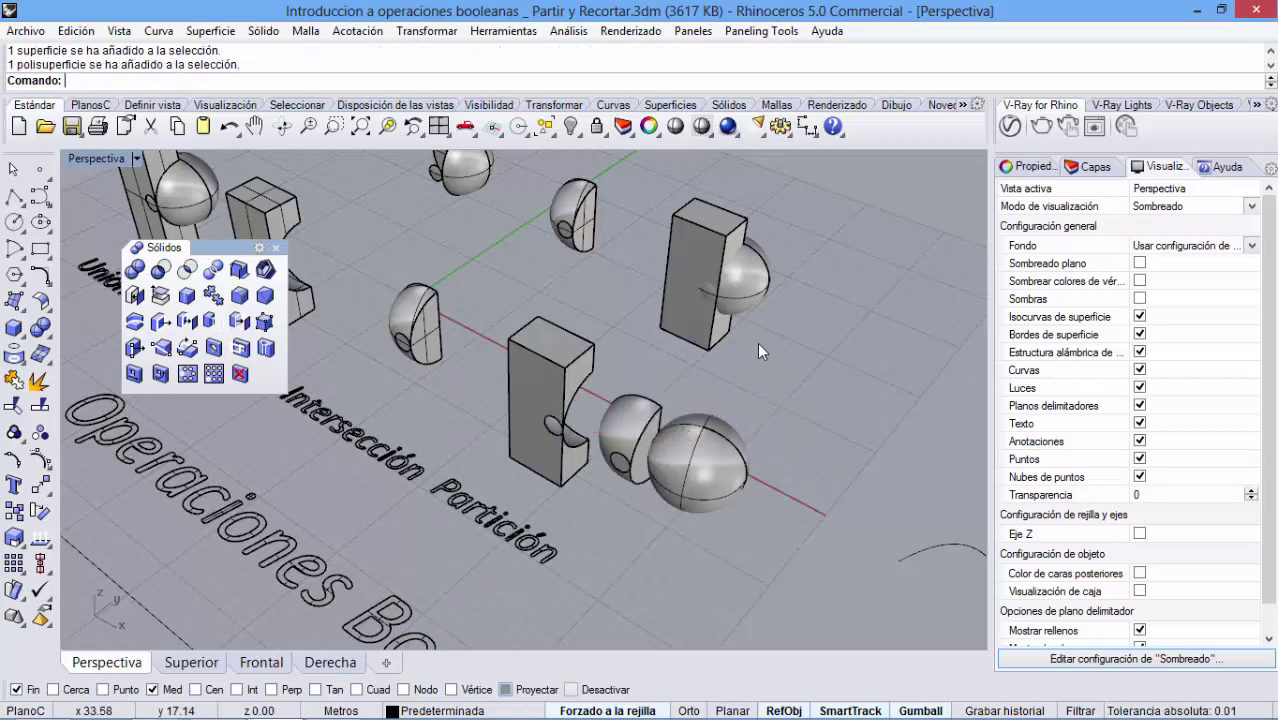
- Split the sphere with the box in the pair behind the Partición example using Boolean split, with EliminarOriginal set to Sí
{"action": "right_click", "coordinate": [784, 356]}
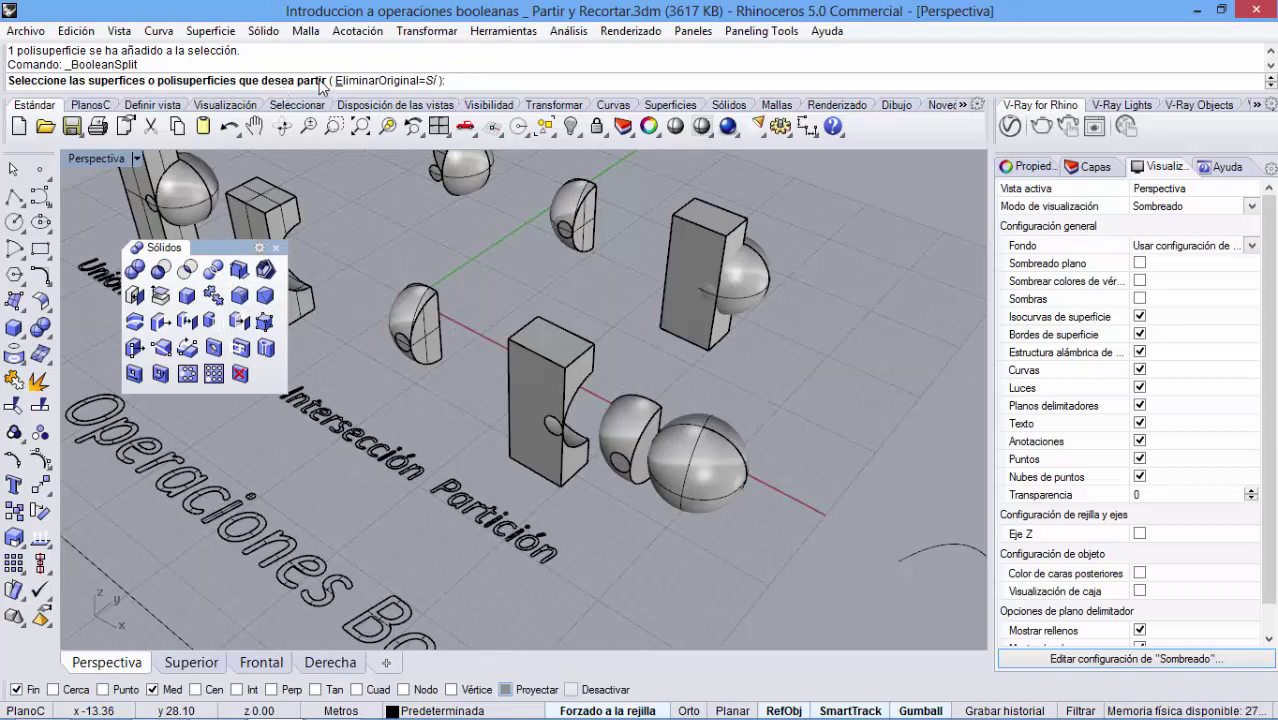
{"action": "left_click", "coordinate": [760, 282]}
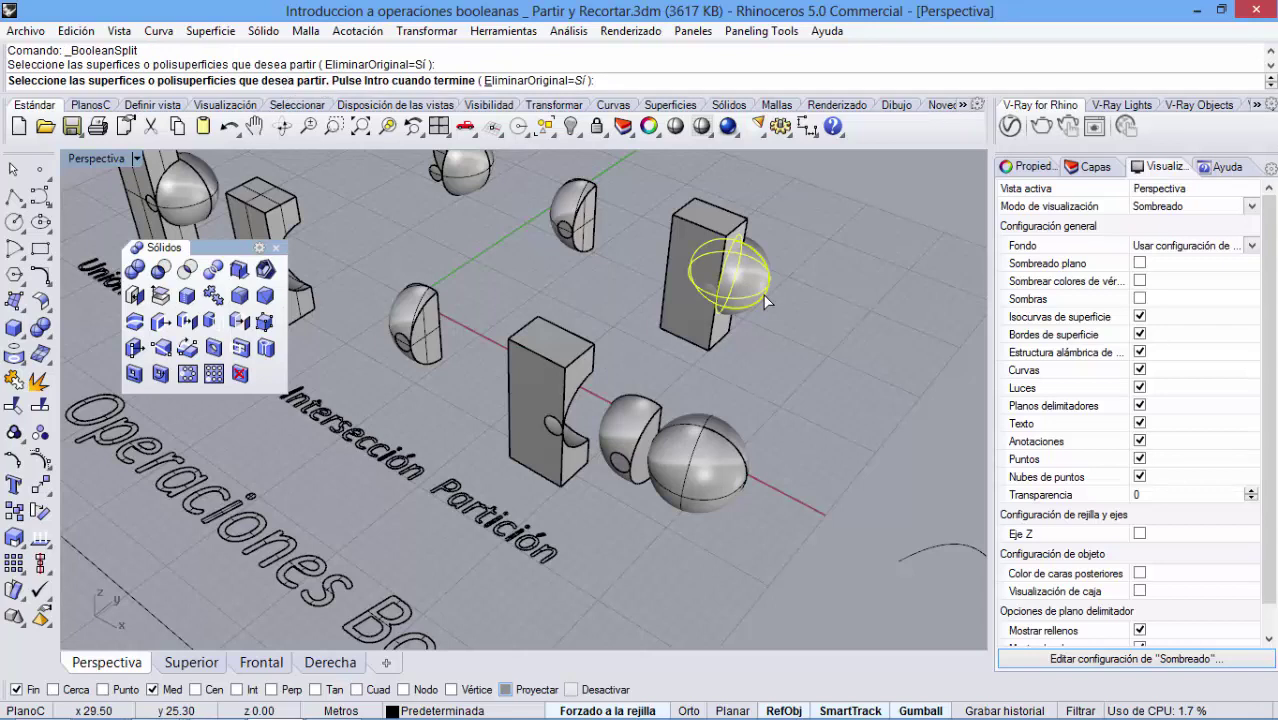
{"action": "key", "text": "Return"}
{"action": "left_click", "coordinate": [687, 318]}
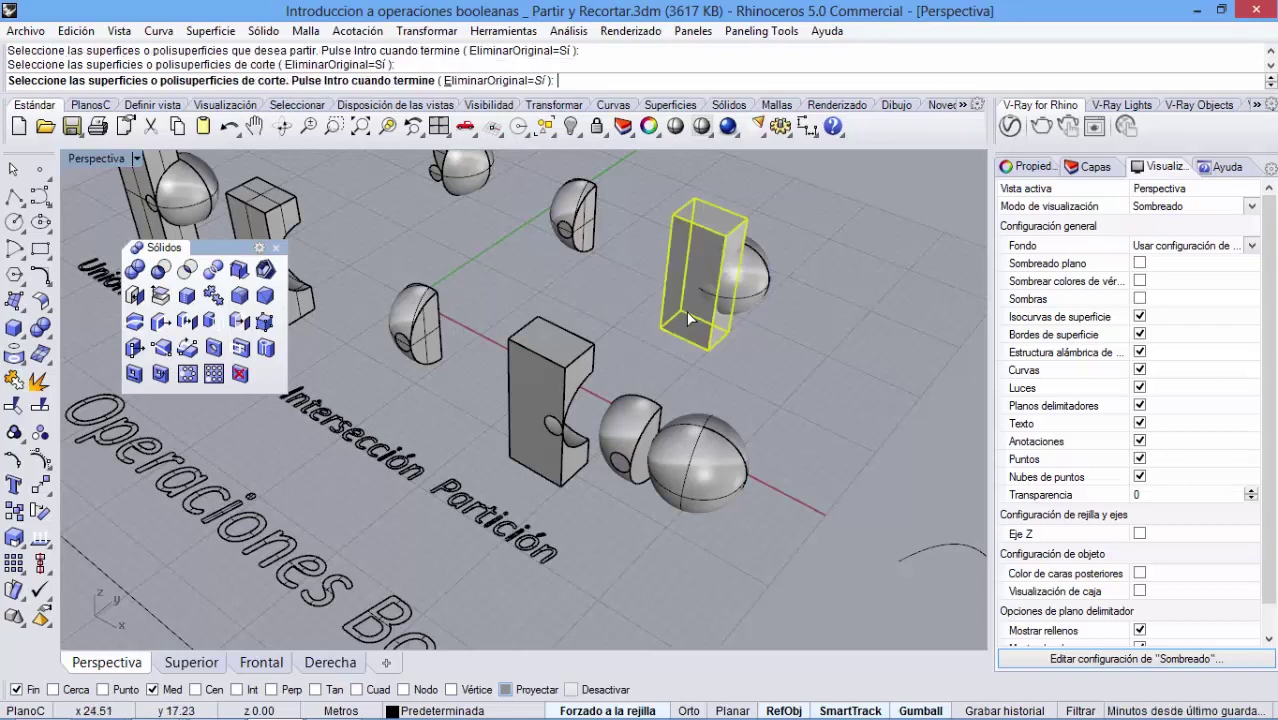
{"action": "key", "text": "Return"}
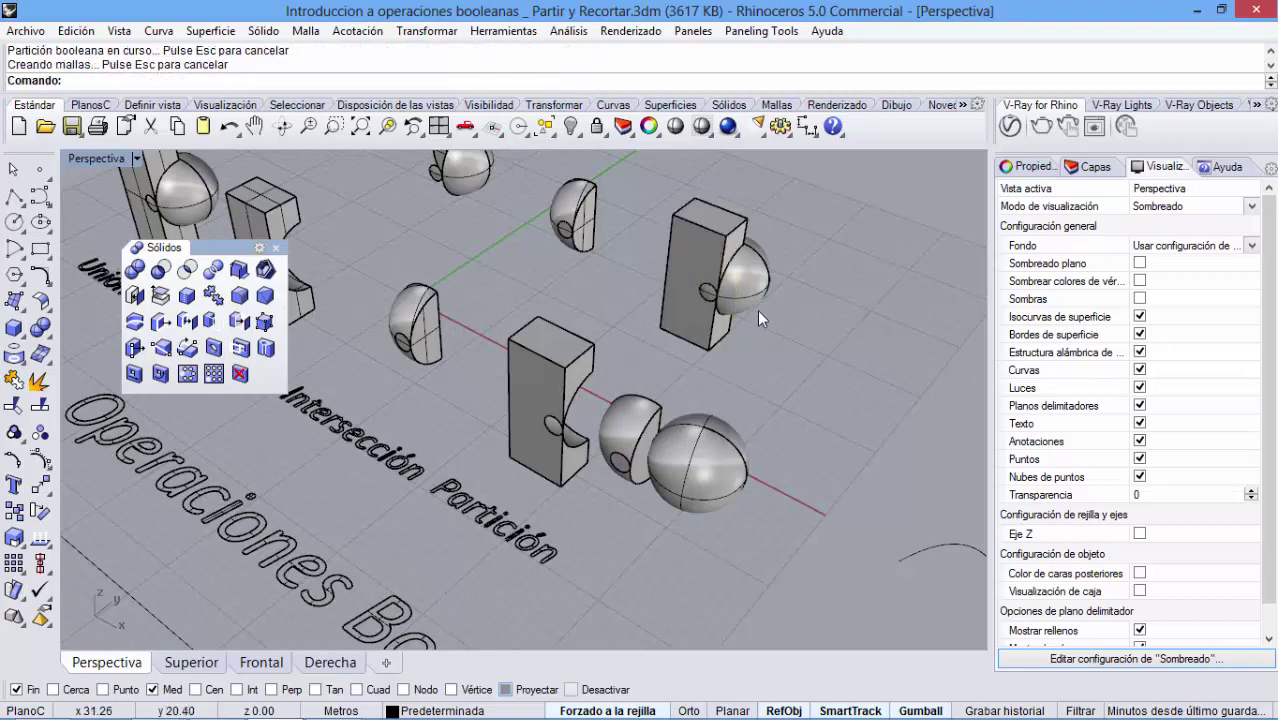
- Move the sphere's outer part away from the rear box along X, and its inner piece about 7 m in the same direction
{"action": "left_click_drag", "start_coordinate": [756, 292], "coordinate": [858, 336]}
{"action": "left_click", "coordinate": [812, 411]}
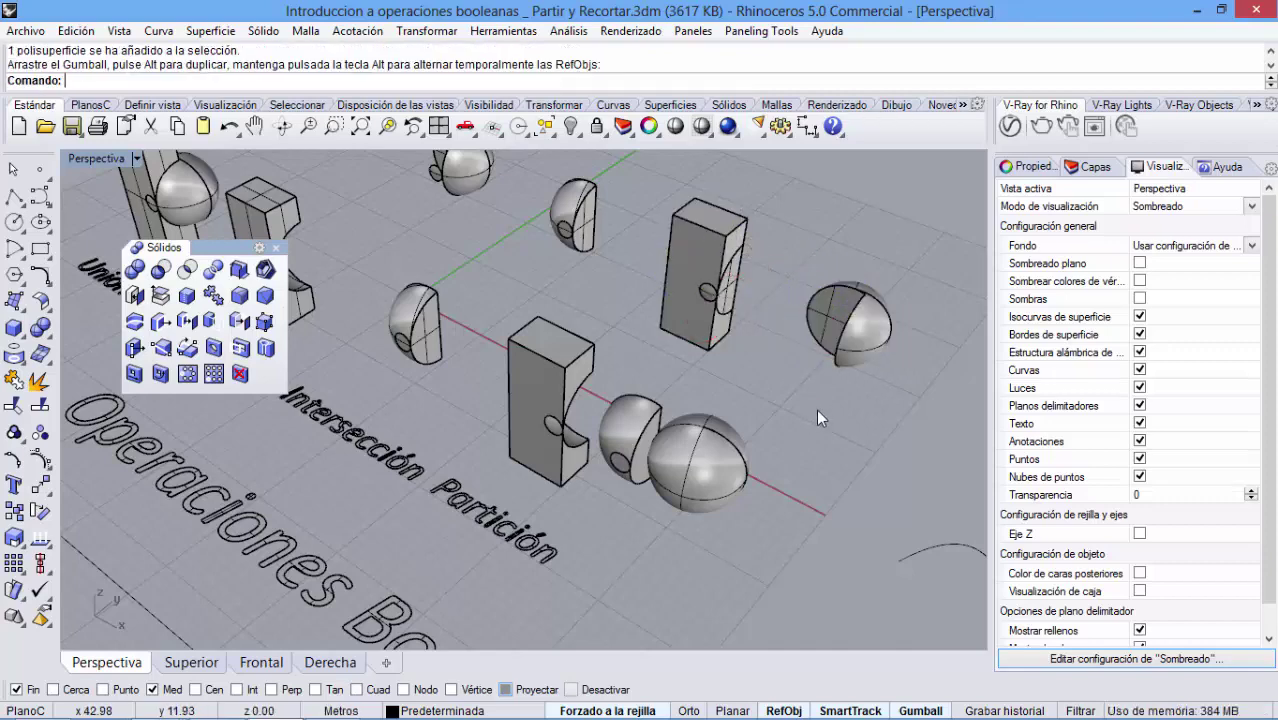
{"action": "left_click", "coordinate": [737, 313]}
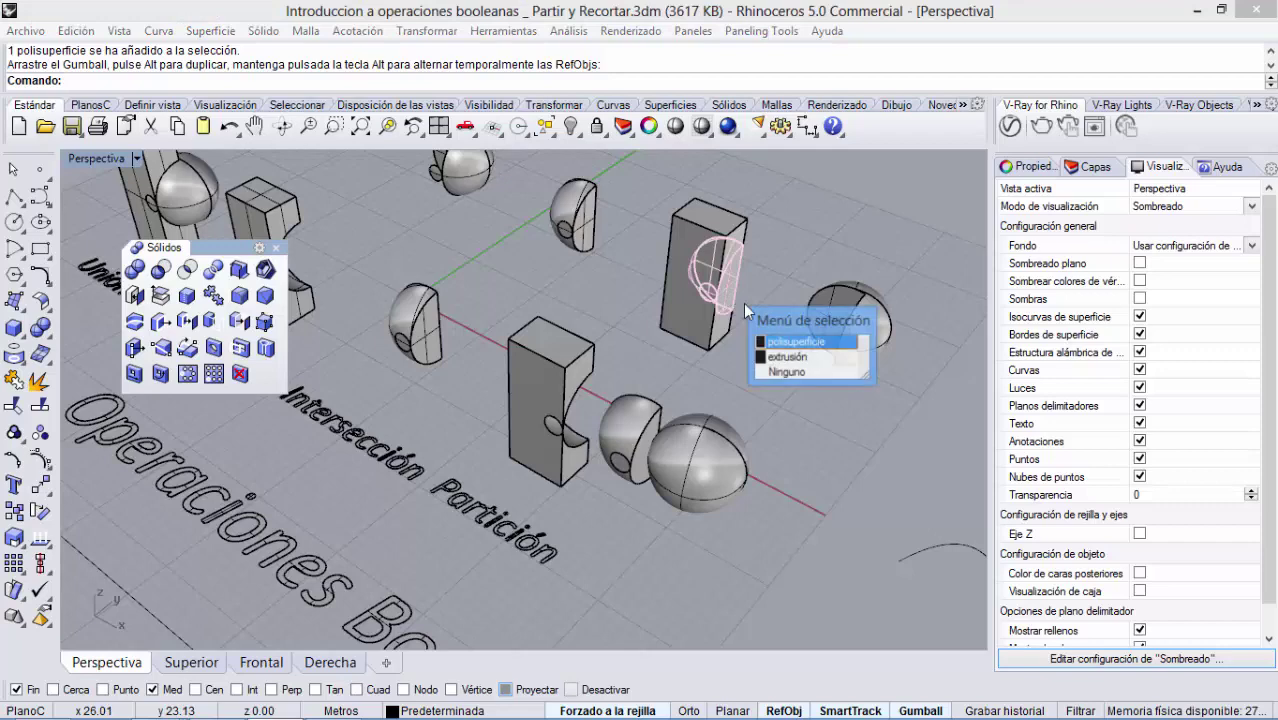
{"action": "left_click", "coordinate": [785, 357]}
{"action": "left_click_drag", "start_coordinate": [698, 288], "coordinate": [772, 319]}
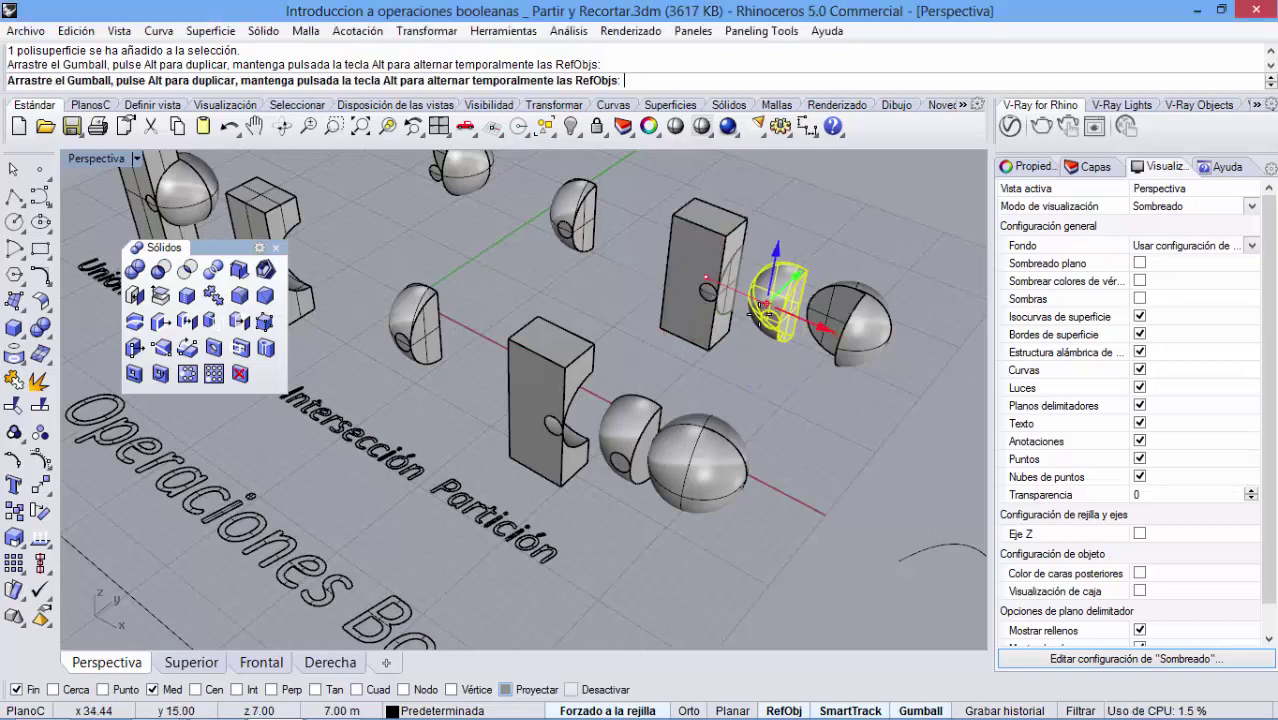
{"action": "left_click", "coordinate": [780, 407]}
- Move the small sphere cap protruding from the rear box's front face along X to the inner sphere piece
{"action": "scroll", "coordinate": [770, 362], "scroll_direction": "up", "scroll_amount": 3}
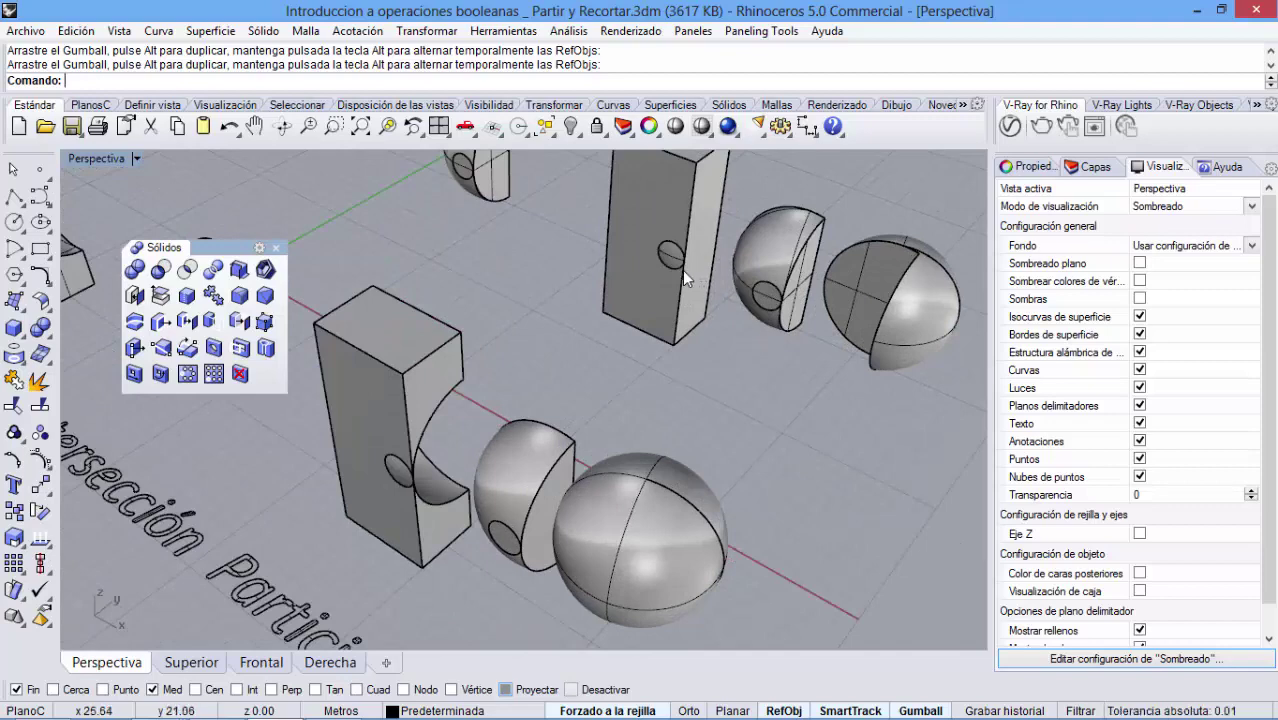
{"action": "left_click", "coordinate": [669, 259]}
{"action": "left_click_drag", "start_coordinate": [720, 277], "coordinate": [817, 315]}
{"action": "left_click", "coordinate": [791, 374]}
{"action": "right_click_drag", "start_coordinate": [798, 378], "coordinate": [665, 329]}
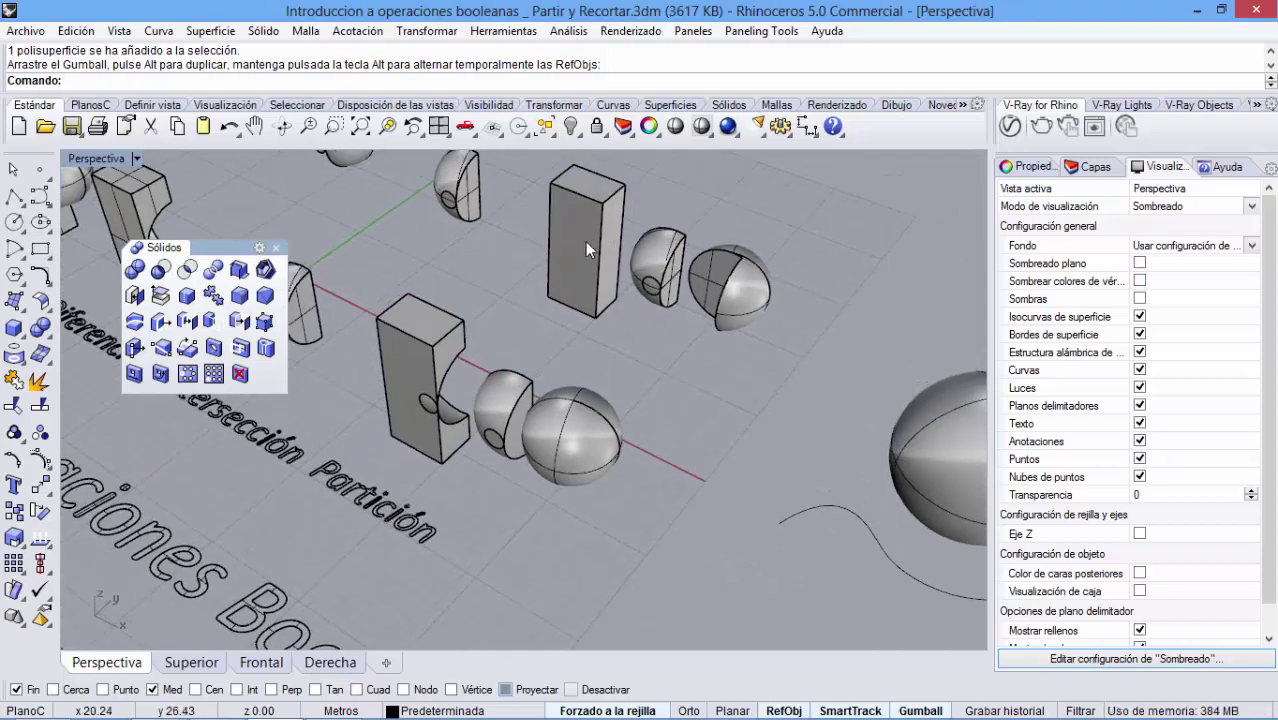
{"action": "left_click", "coordinate": [586, 250]}
{"action": "left_click", "coordinate": [671, 376]}
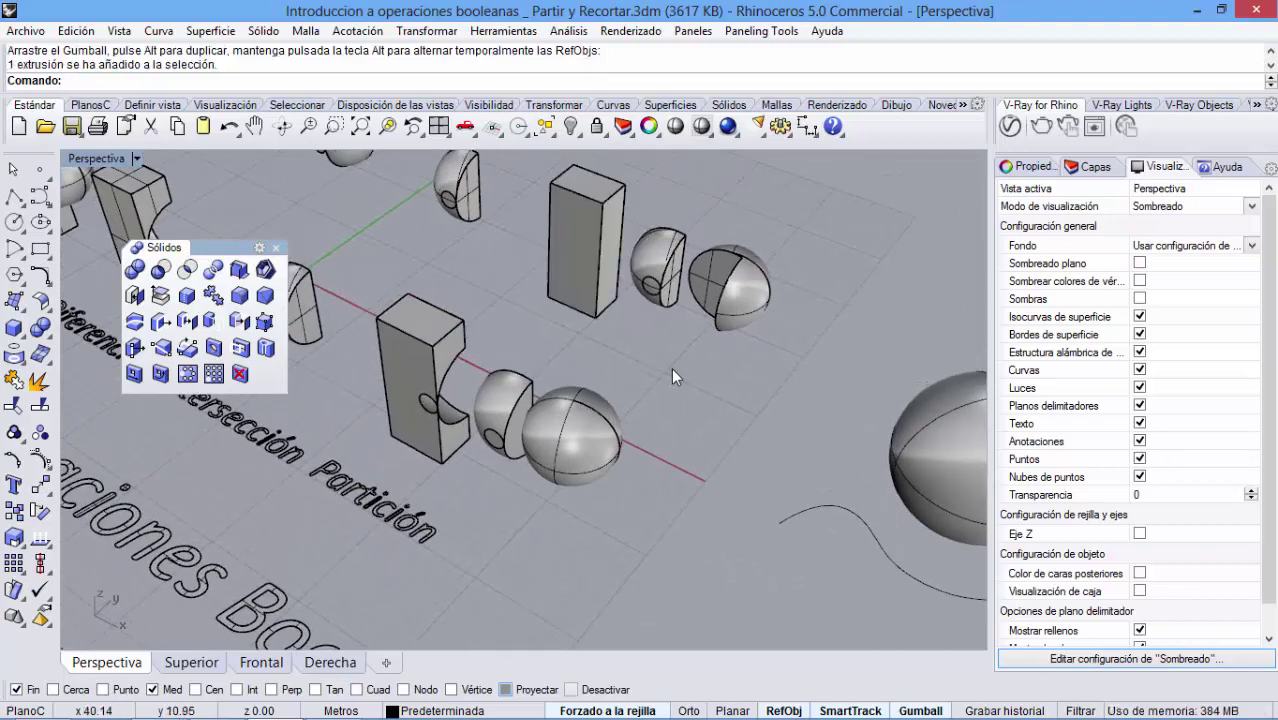
- Examine the separated box and sphere pieces of the Partición example and of the split pair behind it from several angles
{"action": "left_click", "coordinate": [566, 446]}
{"action": "left_click", "coordinate": [621, 518]}
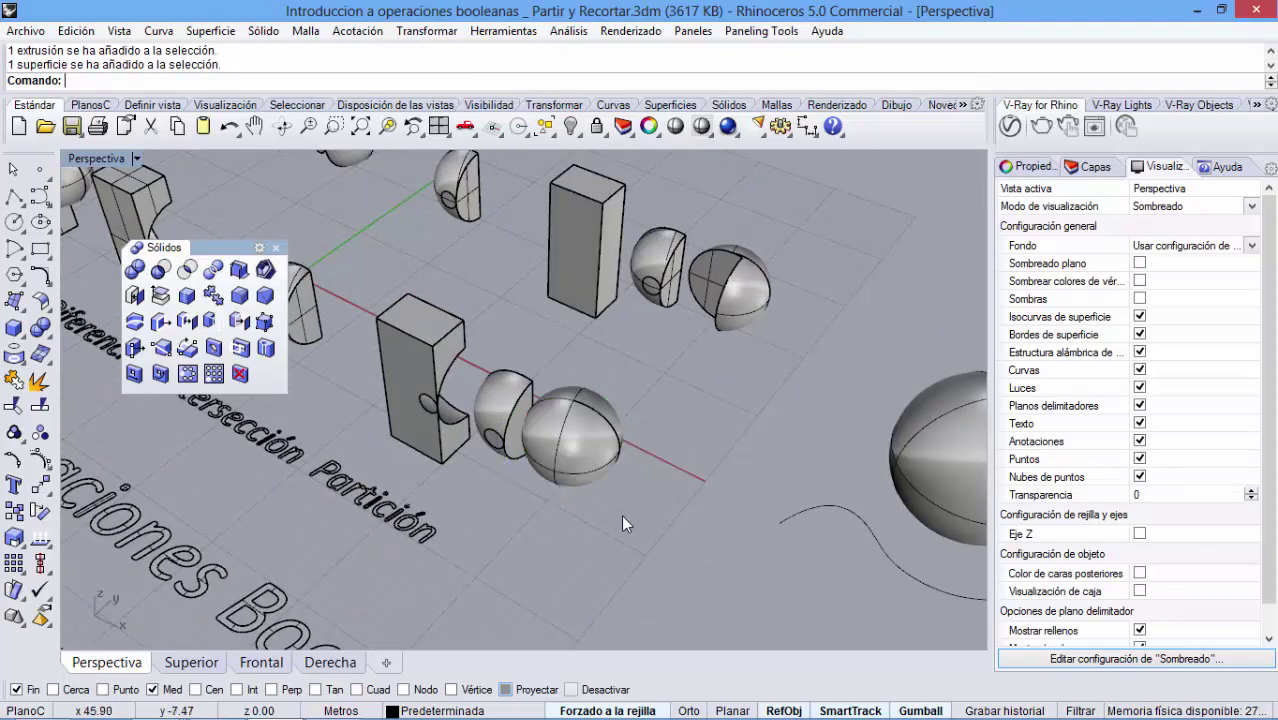
{"action": "right_click_drag", "start_coordinate": [700, 390], "coordinate": [704, 413]}
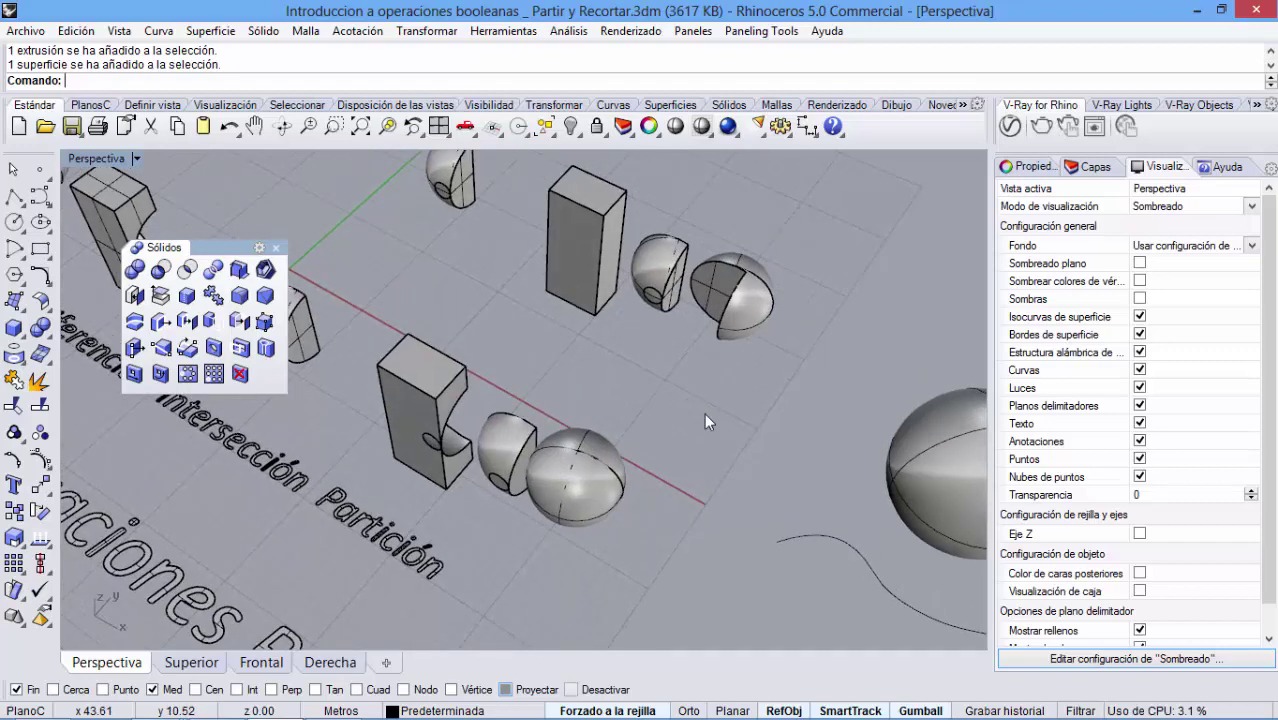
{"action": "left_click", "coordinate": [752, 307]}
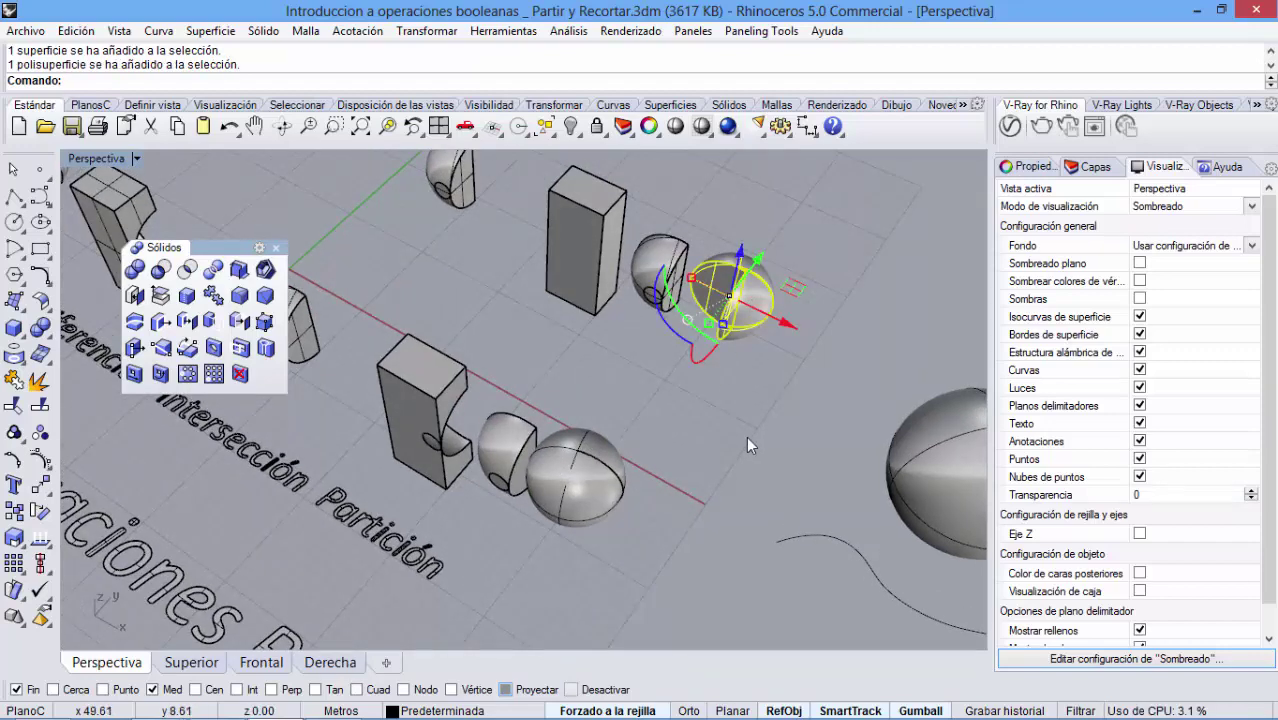
{"action": "right_click_drag", "start_coordinate": [816, 287], "coordinate": [772, 308]}
{"action": "left_click", "coordinate": [692, 299]}
{"action": "left_click", "coordinate": [617, 414]}
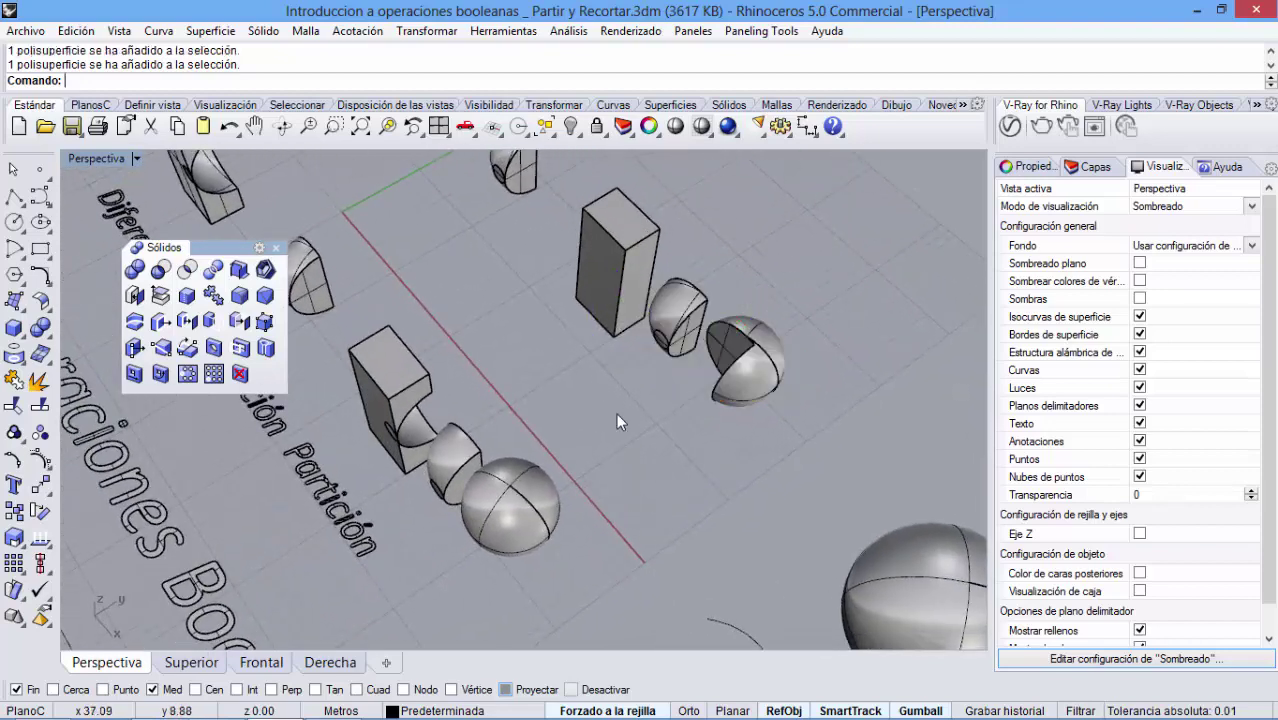
{"action": "left_click", "coordinate": [446, 467]}
{"action": "left_click", "coordinate": [399, 403]}
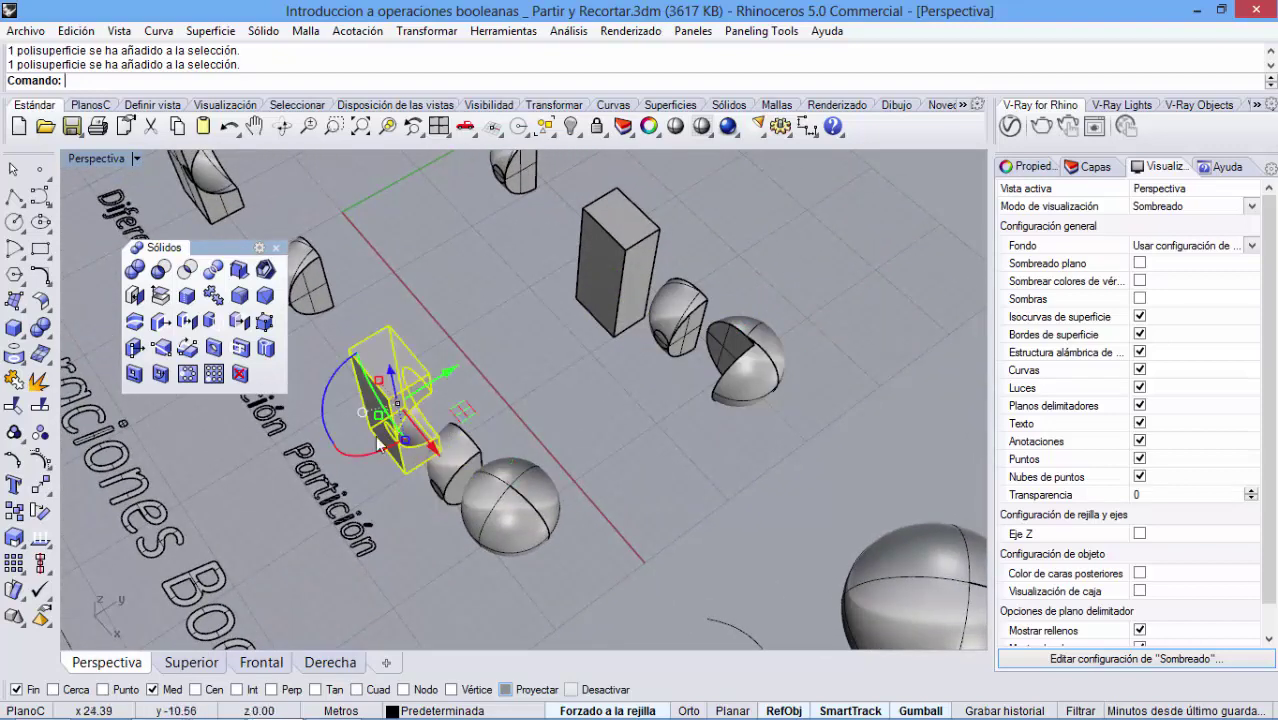
{"action": "scroll", "coordinate": [371, 447], "scroll_direction": "up", "scroll_amount": 2}
{"action": "right_click_drag", "start_coordinate": [373, 447], "coordinate": [514, 393]}
{"action": "left_click", "coordinate": [507, 400]}
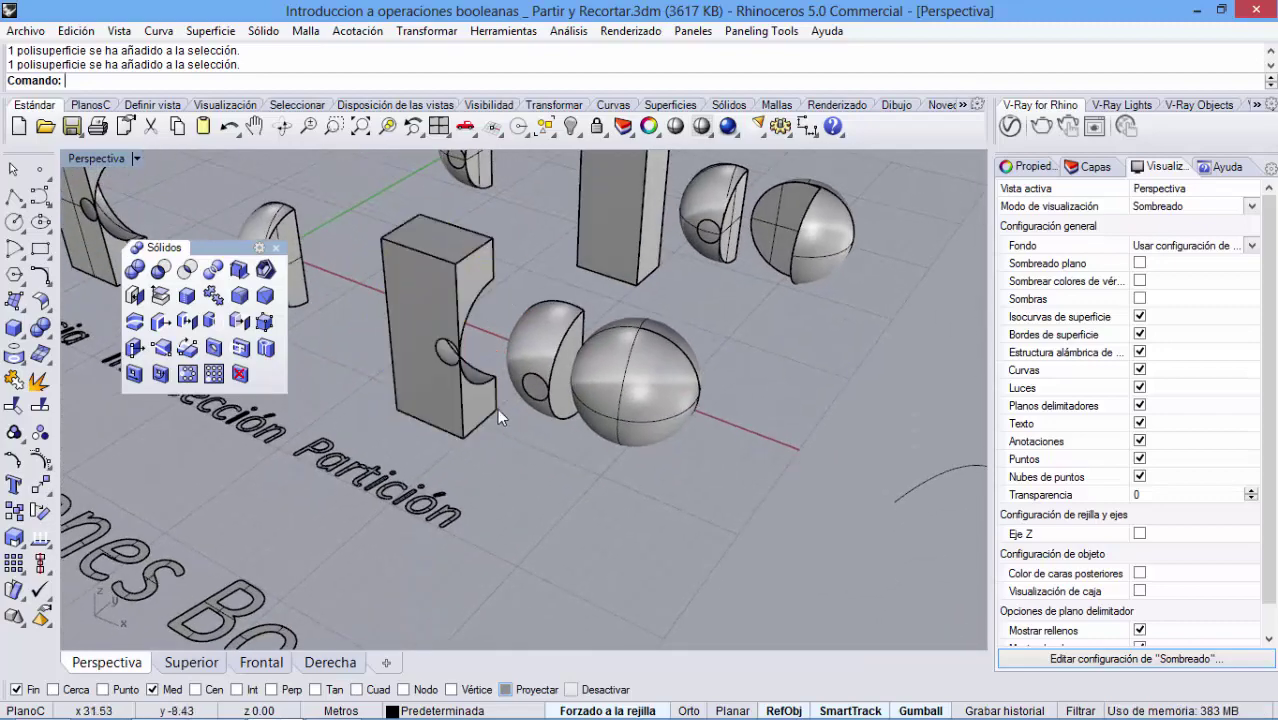
{"action": "right_click_drag", "start_coordinate": [526, 464], "coordinate": [499, 482]}
{"action": "scroll", "coordinate": [499, 482], "scroll_direction": "down", "scroll_amount": 6}
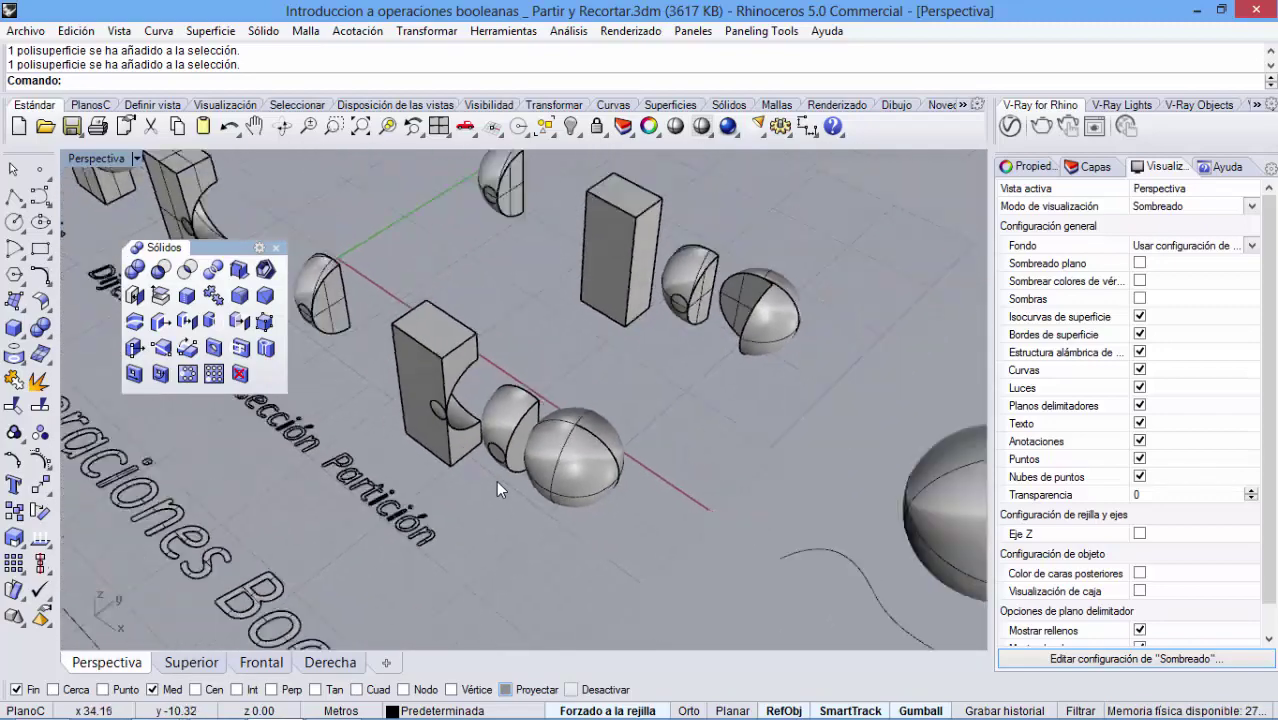
{"action": "right_click_drag", "start_coordinate": [430, 387], "coordinate": [547, 512], "text": "shift"}
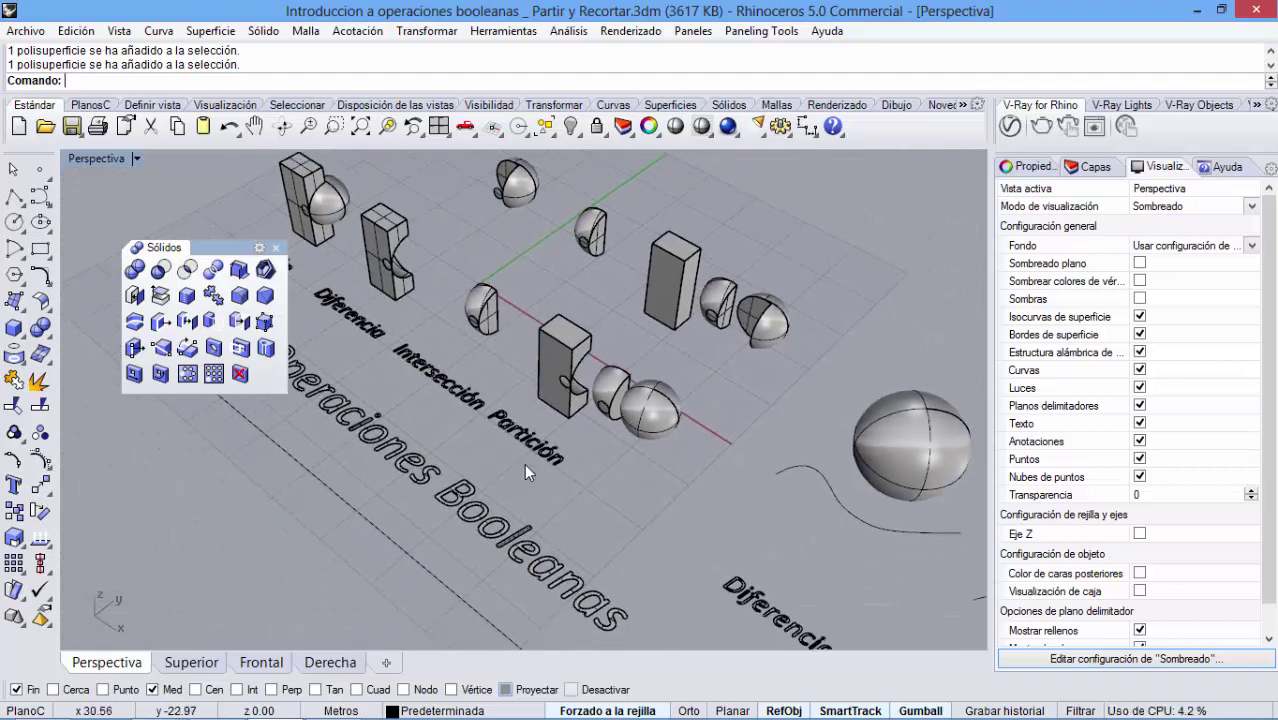
- Inspect the sphere and its wavy curve in each of the Diferencia, Partir and Recortar examples
{"action": "right_click_drag", "start_coordinate": [702, 476], "coordinate": [460, 310], "text": "shift"}
{"action": "scroll", "coordinate": [460, 312], "scroll_direction": "down", "scroll_amount": 5}
{"action": "right_click_drag", "start_coordinate": [490, 410], "coordinate": [530, 425]}
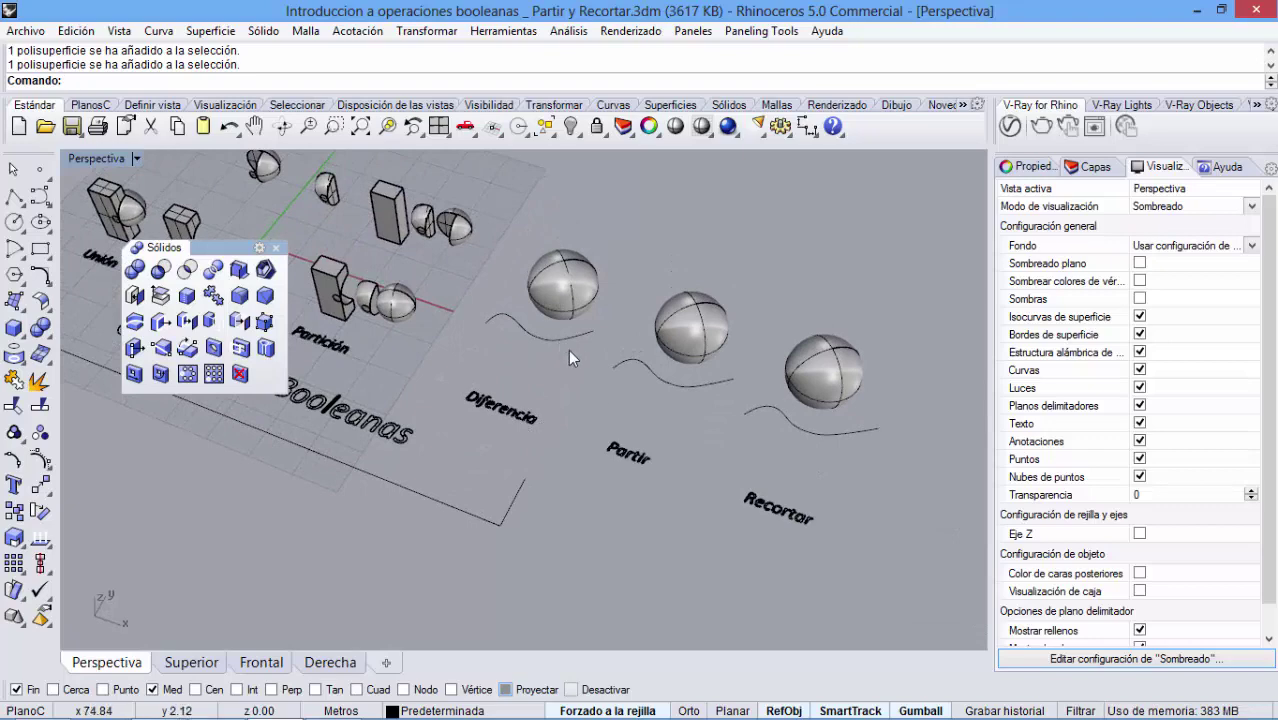
{"action": "mouse_move", "coordinate": [569, 358]}
{"action": "right_mouse_down"}
{"action": "mouse_move", "coordinate": [575, 327]}
{"action": "mouse_move", "coordinate": [579, 351]}
{"action": "right_mouse_up"}
{"action": "scroll", "coordinate": [576, 315], "scroll_direction": "up", "scroll_amount": 3}
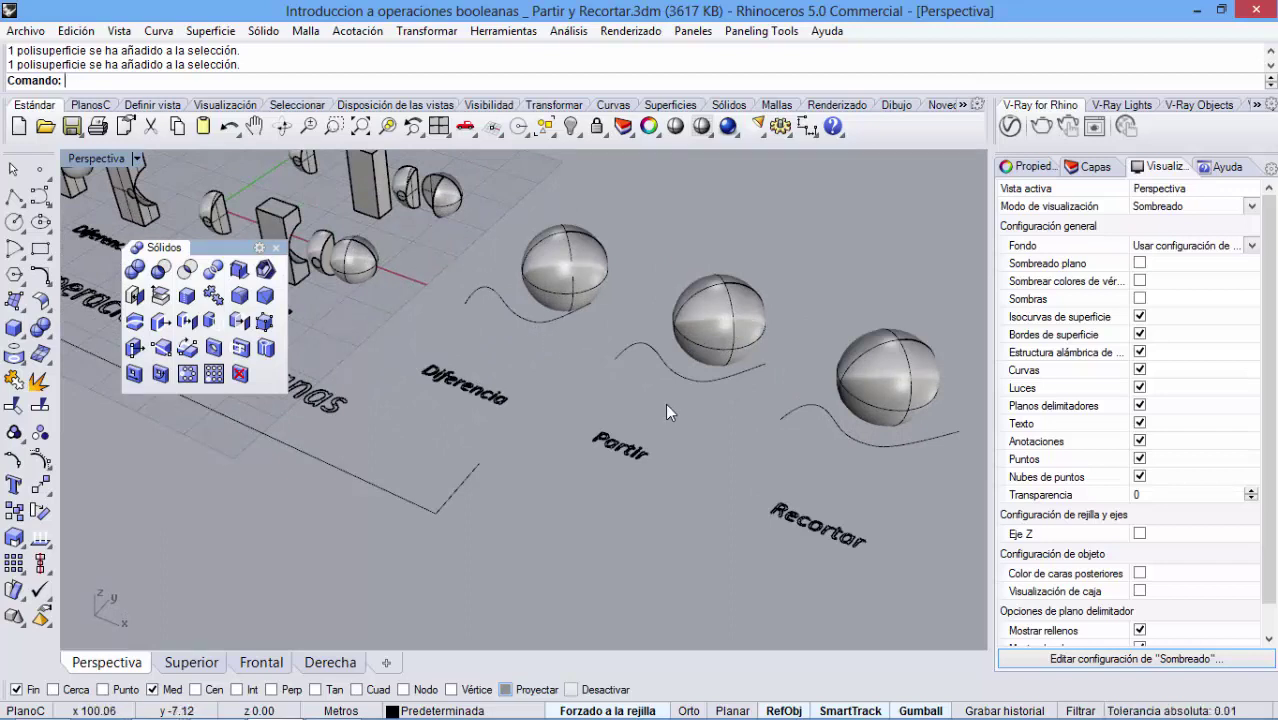
{"action": "right_click_drag", "start_coordinate": [643, 392], "coordinate": [590, 352]}
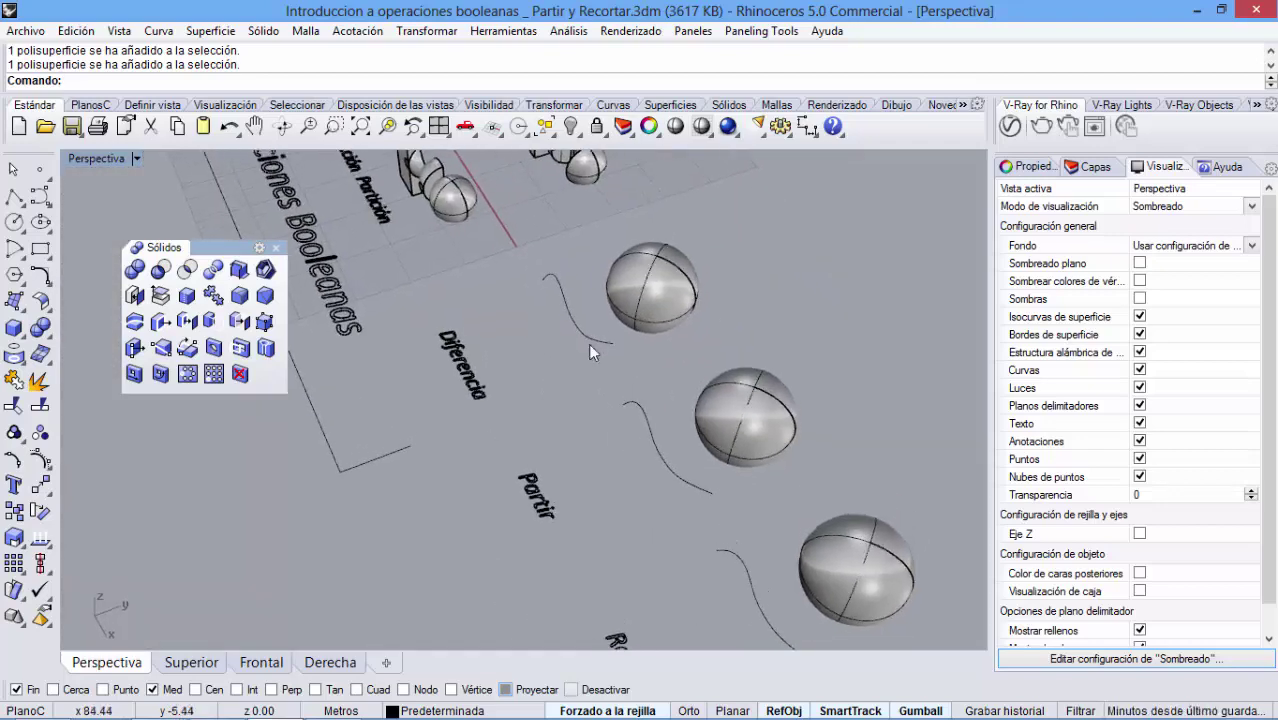
{"action": "left_click", "coordinate": [641, 274]}
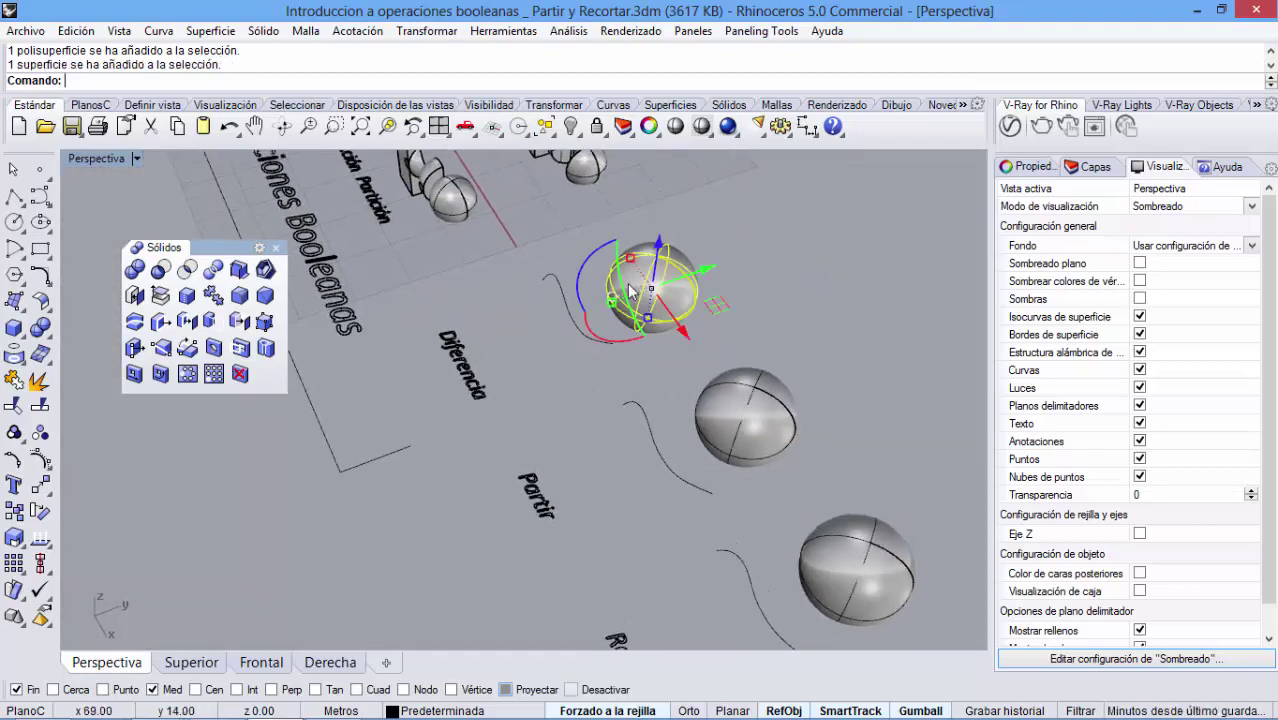
{"action": "left_click", "coordinate": [573, 318]}
{"action": "left_click", "coordinate": [715, 428]}
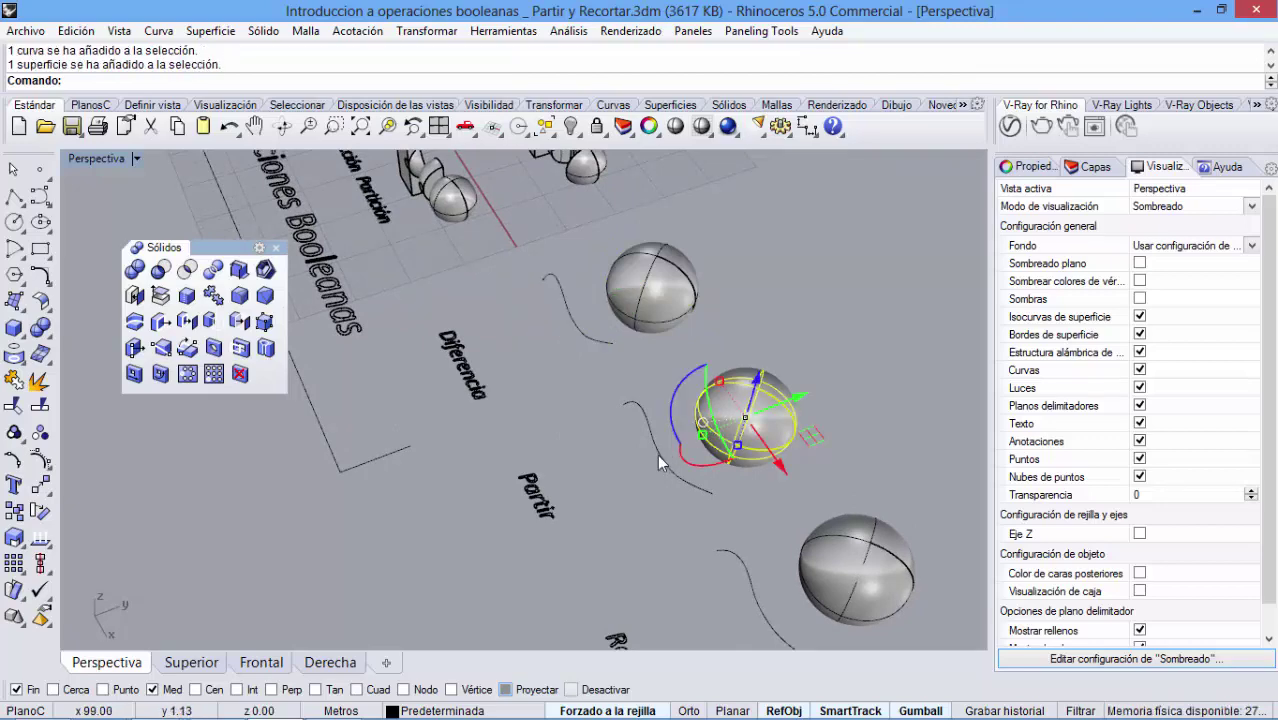
{"action": "left_click", "coordinate": [657, 454]}
{"action": "left_click", "coordinate": [814, 546]}
{"action": "left_click", "coordinate": [743, 574]}
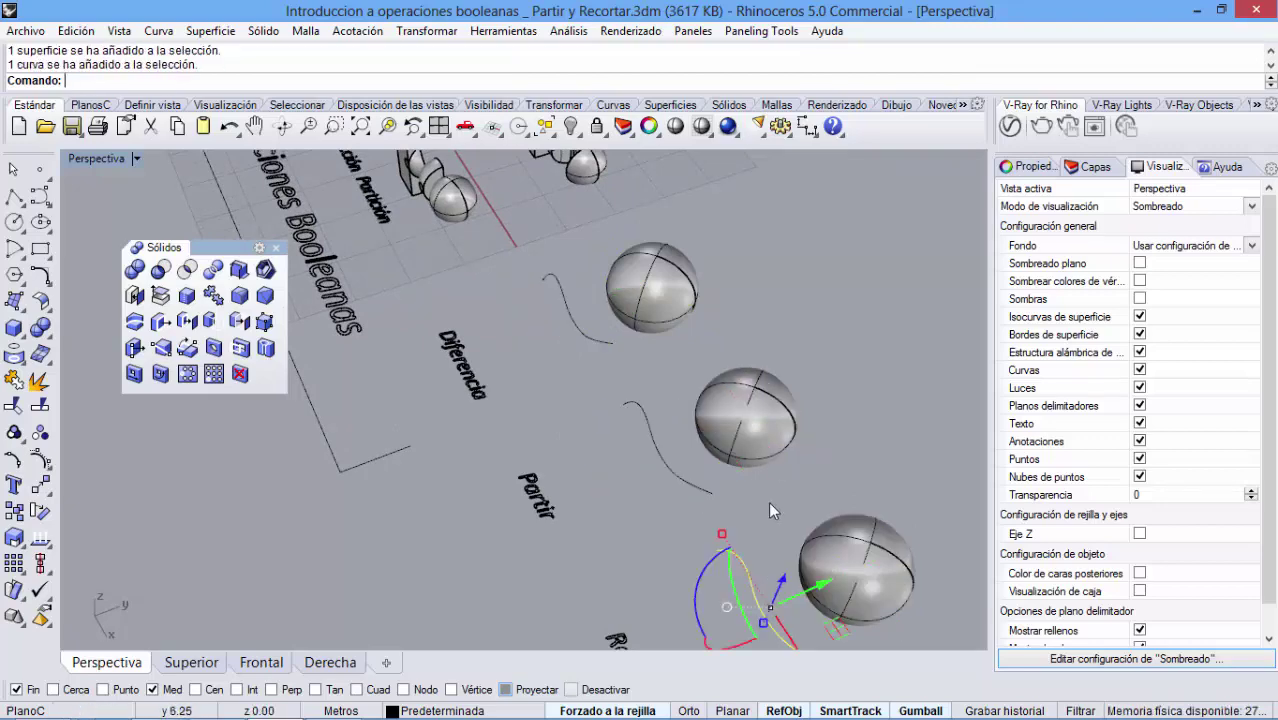
{"action": "right_click_drag", "start_coordinate": [768, 501], "coordinate": [638, 426]}
{"action": "key", "text": "Escape"}
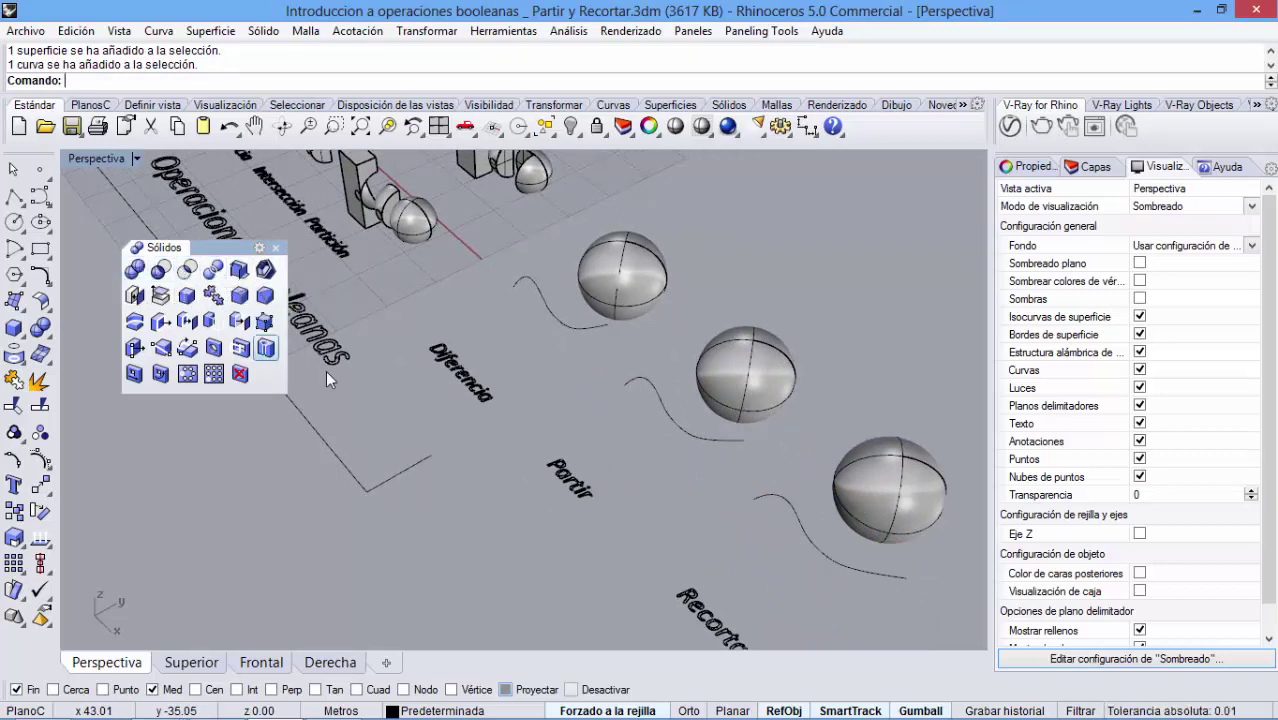
- Extrude the Diferencia example's wavy curve straight through and beyond the sphere as an open surface, with Sólido set to No
{"action": "left_click", "coordinate": [566, 323]}
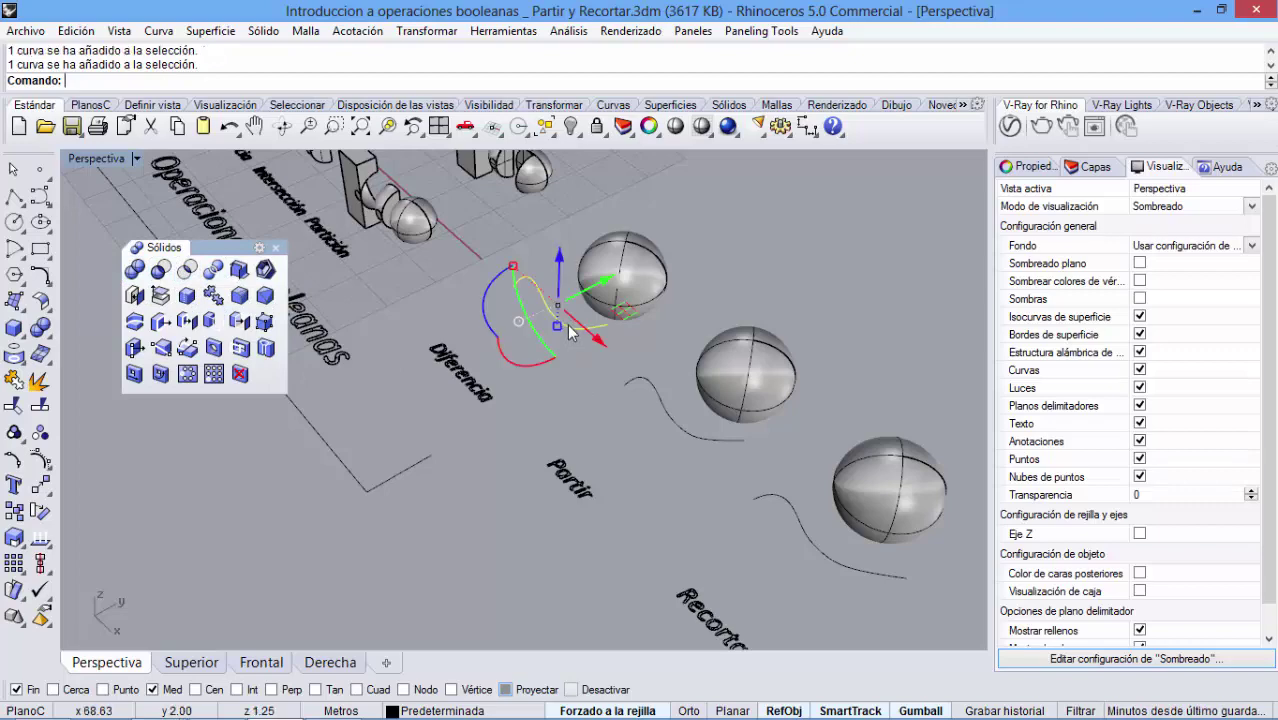
{"action": "left_click", "coordinate": [226, 32]}
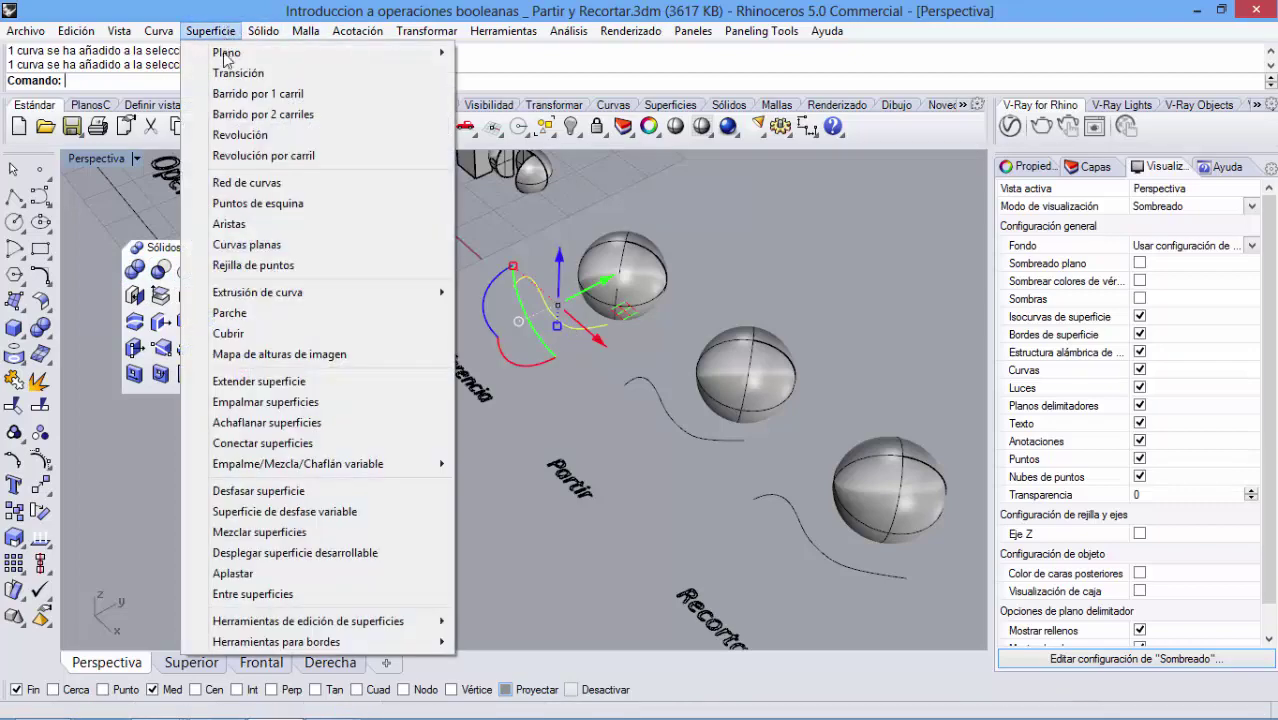
{"action": "mouse_move", "coordinate": [245, 292]}
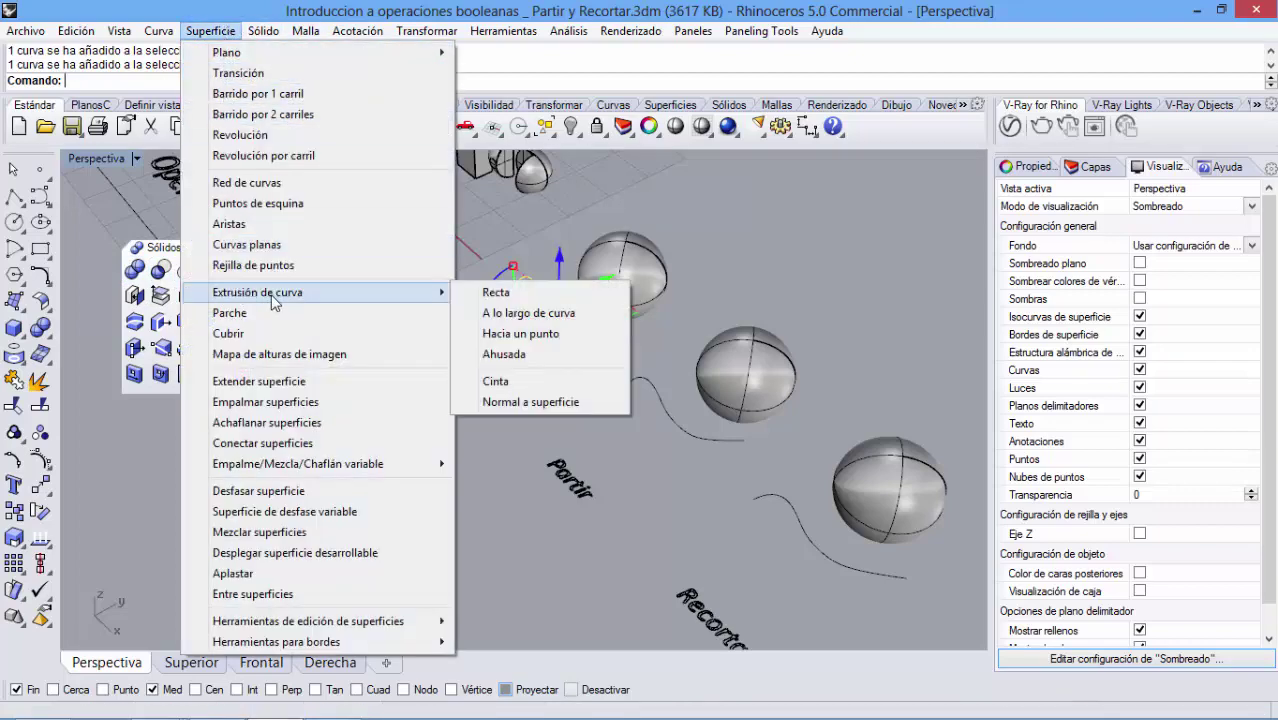
{"action": "left_click", "coordinate": [496, 292]}
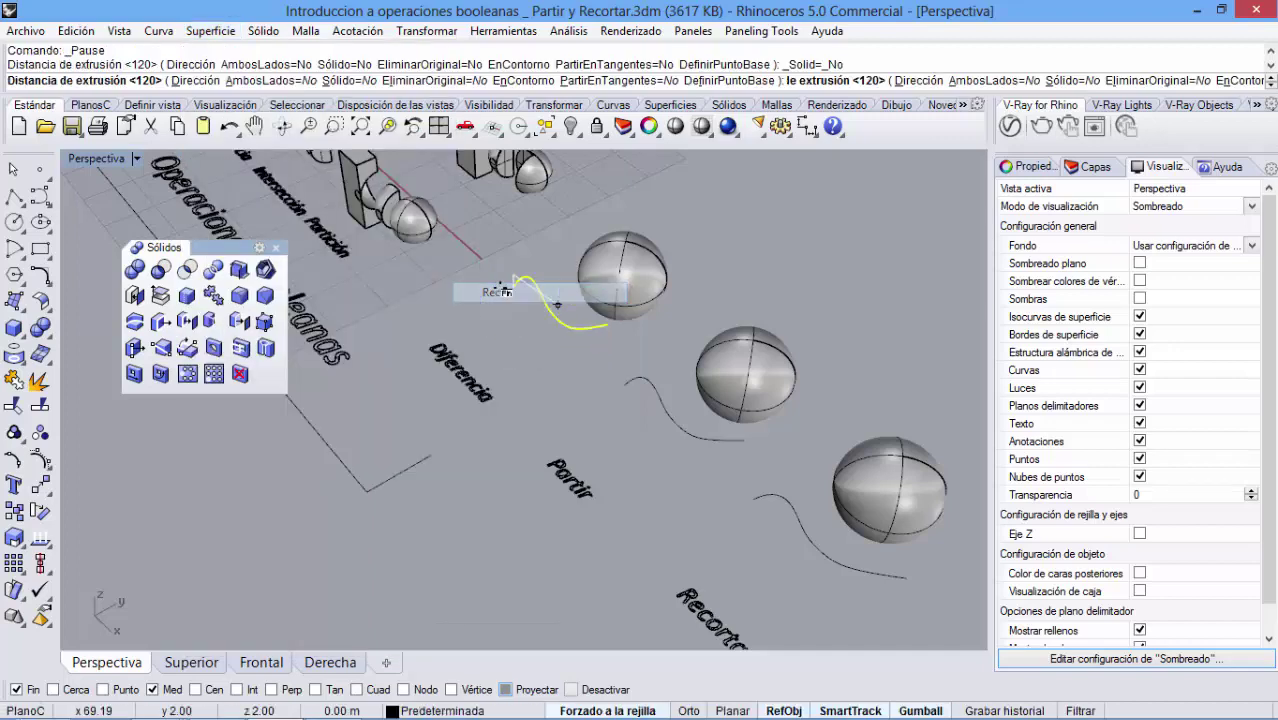
{"action": "left_click", "coordinate": [745, 228]}
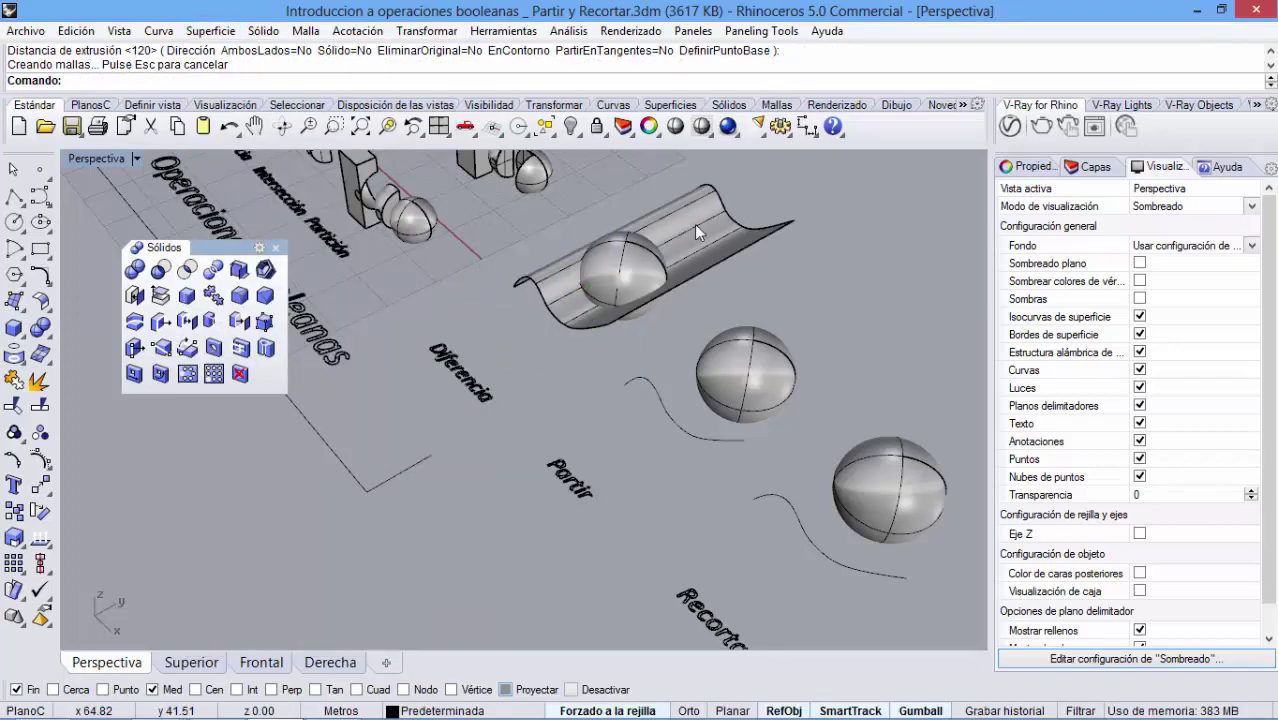
- Subtract the extruded wavy surface from the Diferencia sphere using Boolean difference, with EliminarOriginal set to Sí
{"action": "right_click_drag", "start_coordinate": [632, 342], "coordinate": [671, 274]}
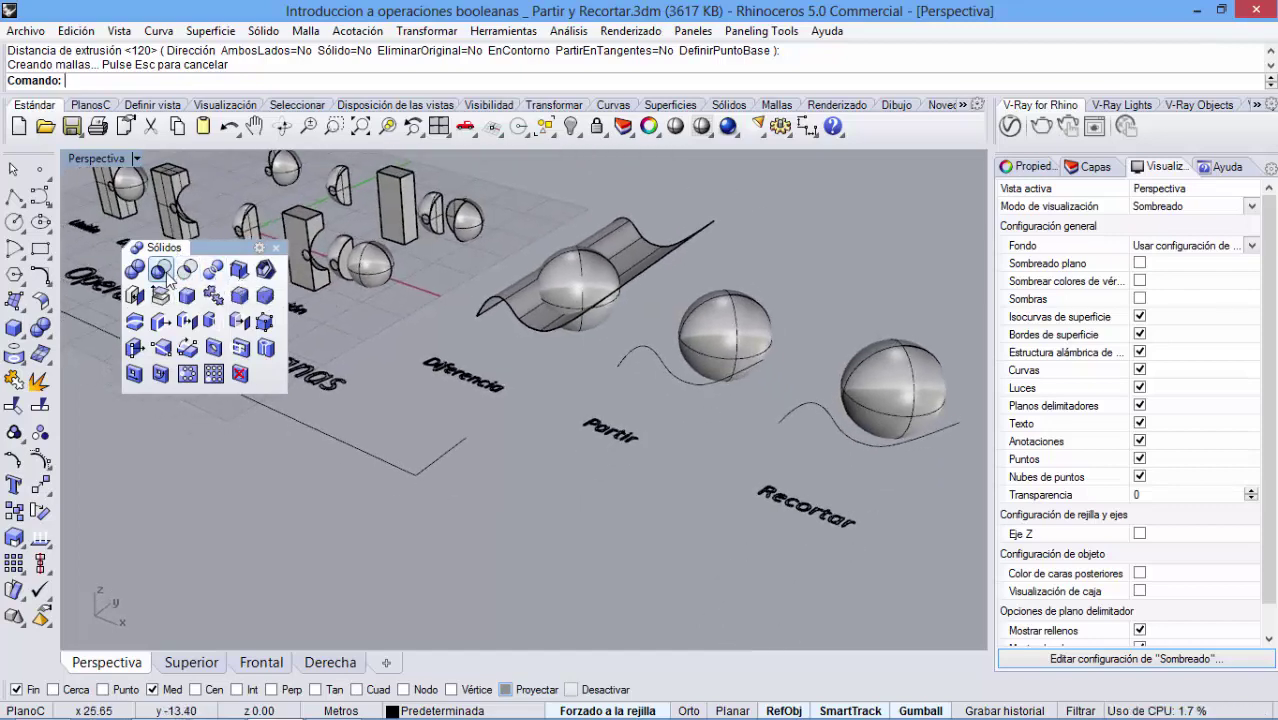
{"action": "left_click", "coordinate": [166, 276]}
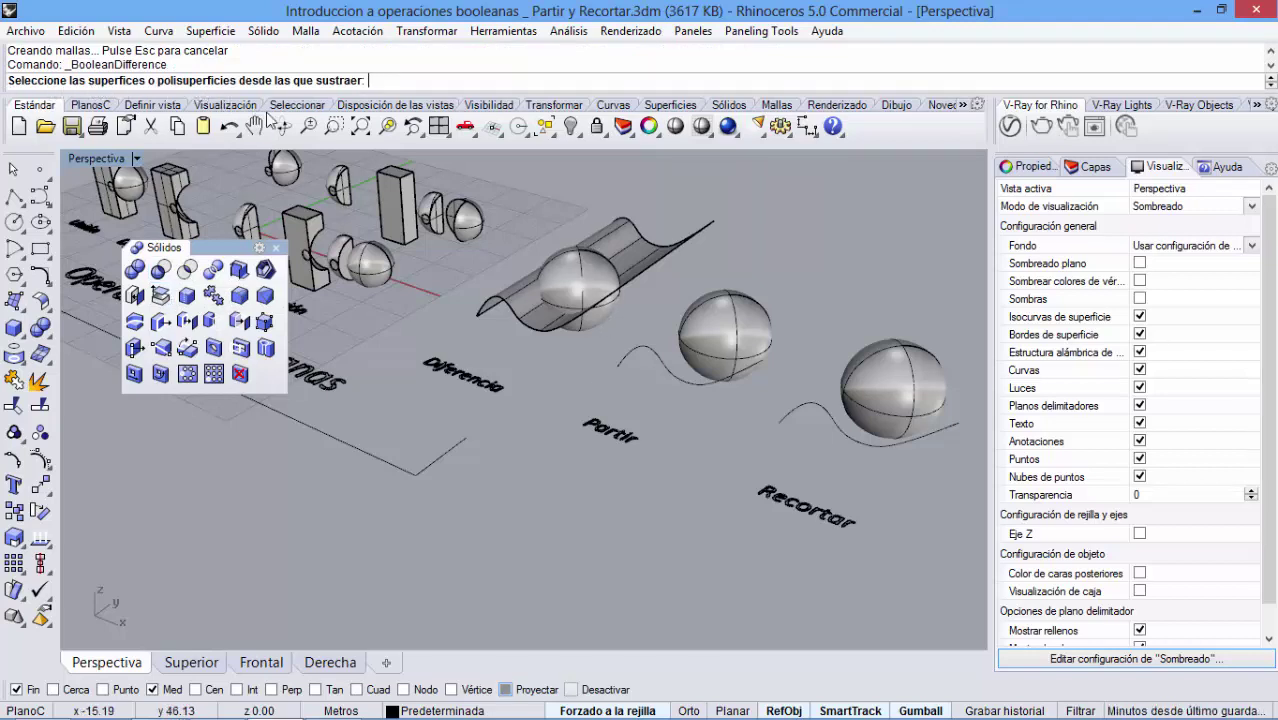
{"action": "left_click", "coordinate": [587, 270]}
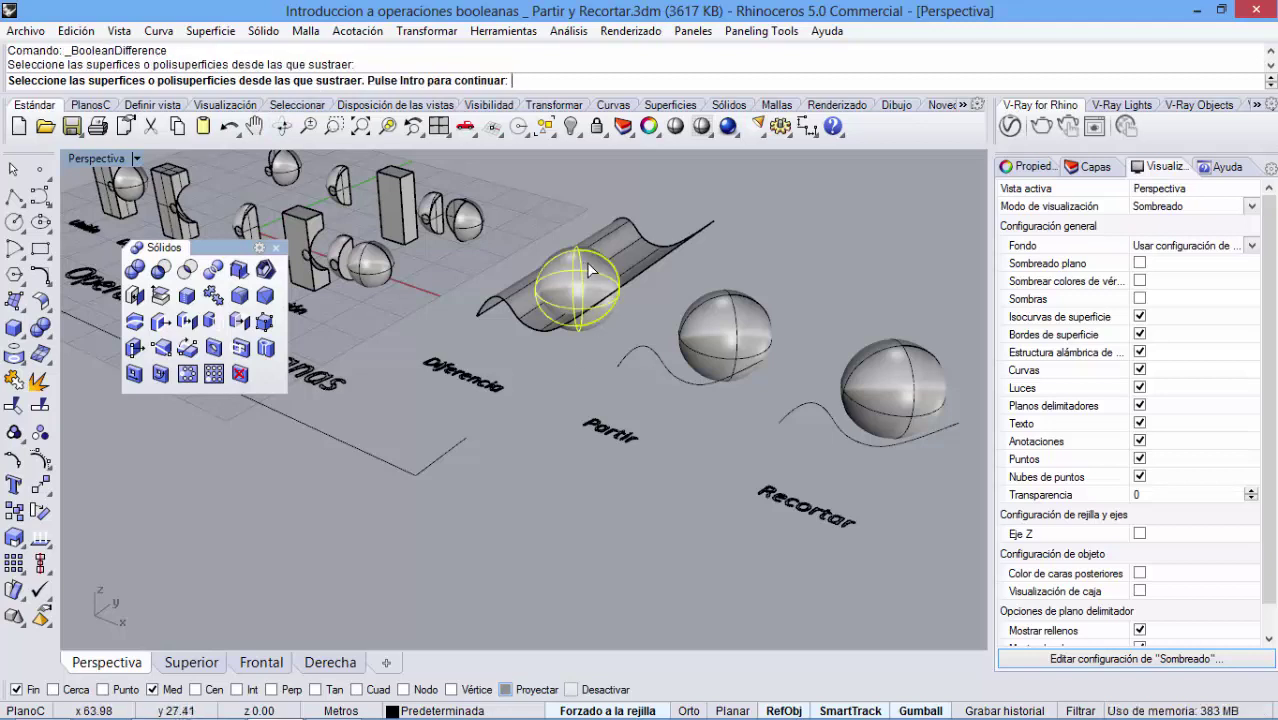
{"action": "key", "text": "Return"}
{"action": "left_click", "coordinate": [630, 257]}
{"action": "key", "text": "Return"}
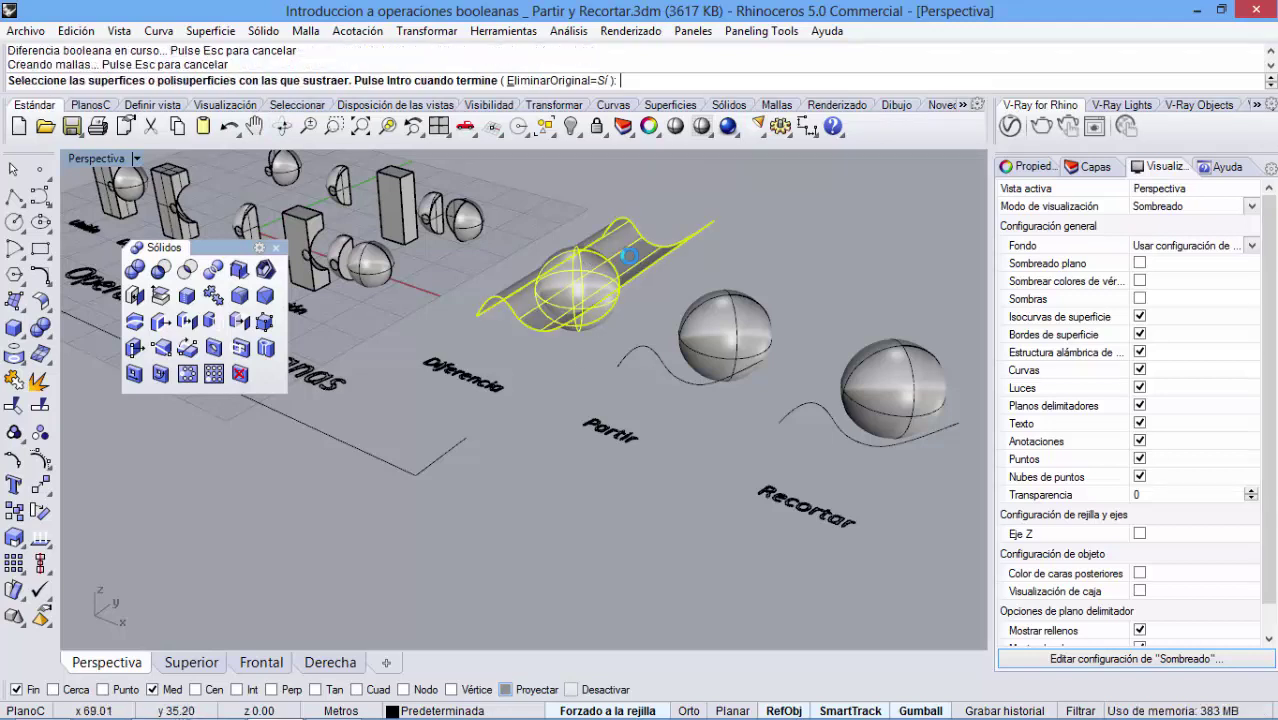
{"action": "right_click_drag", "start_coordinate": [601, 342], "coordinate": [593, 457]}
{"action": "scroll", "coordinate": [581, 280], "scroll_direction": "down", "scroll_amount": 10}
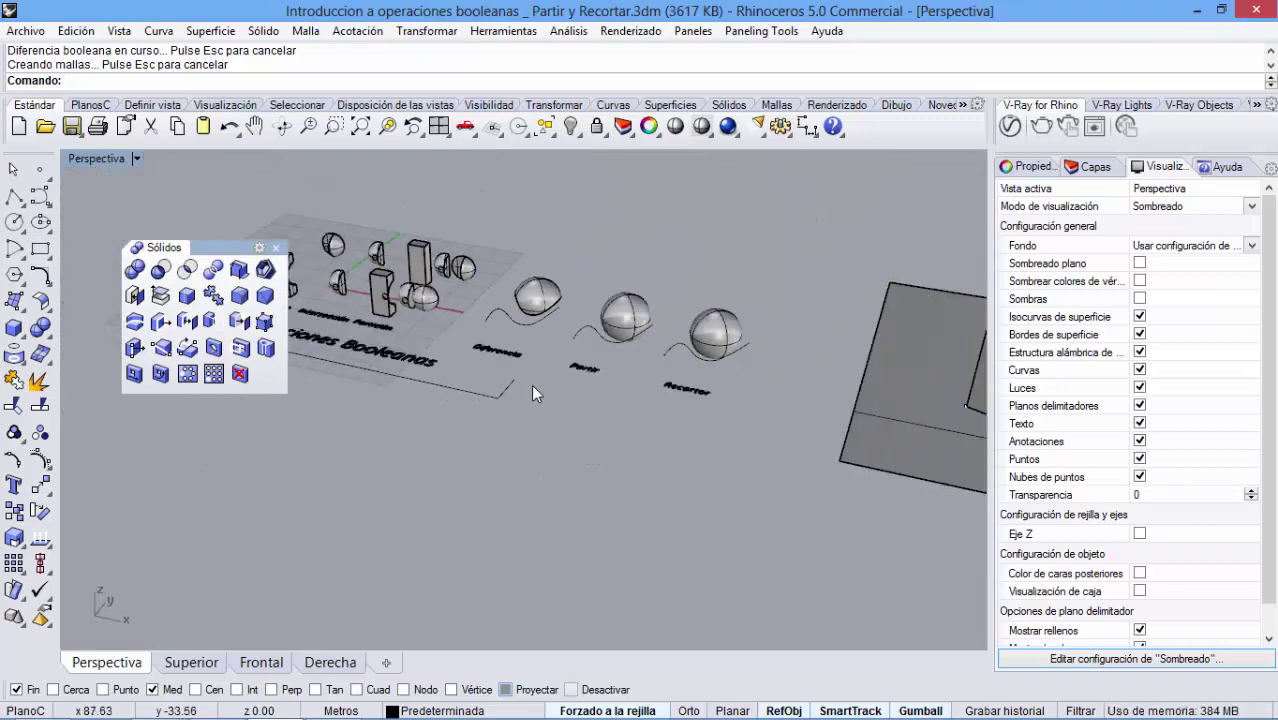
- Undo the Boolean difference on the Diferencia sphere and clear the selection
{"action": "key", "text": "ctrl+z"}
{"action": "left_click", "coordinate": [580, 437]}
{"action": "scroll", "coordinate": [553, 294], "scroll_direction": "up", "scroll_amount": 7}
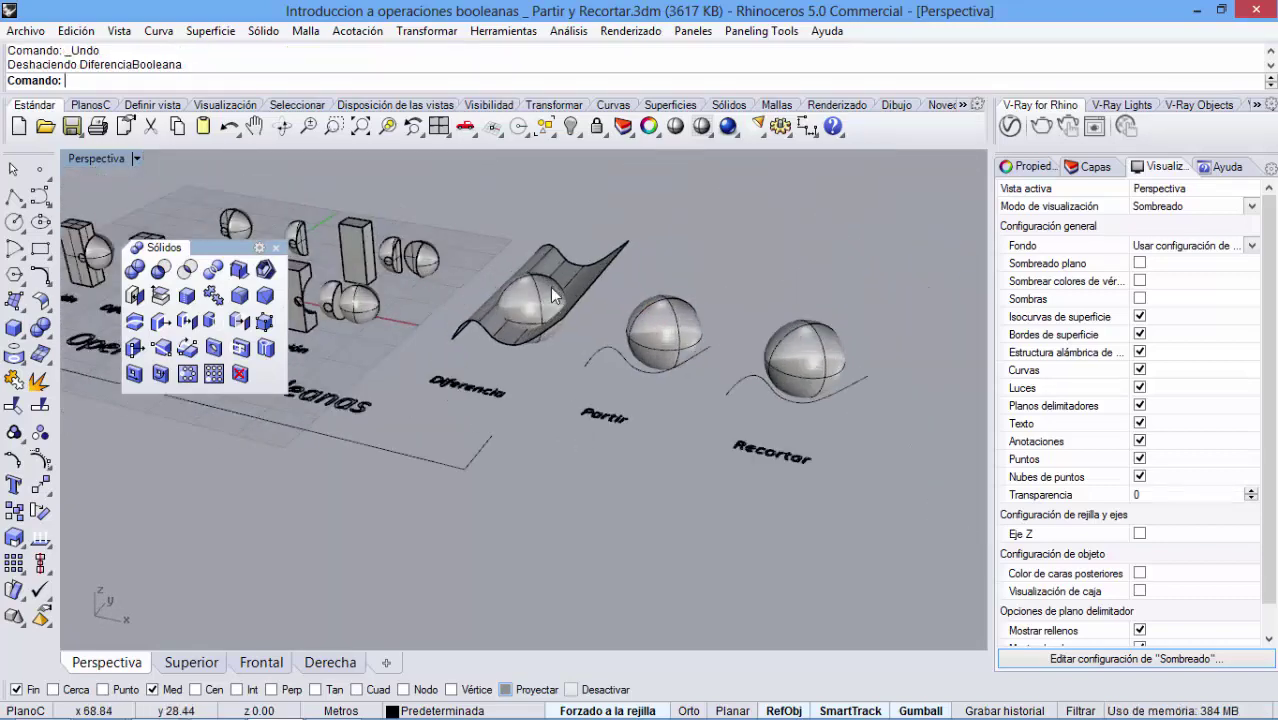
- Repeat the Boolean difference from a low side view, cutting the Diferencia sphere with the wavy surface and EliminarOriginal set to Sí
{"action": "left_click", "coordinate": [161, 271]}
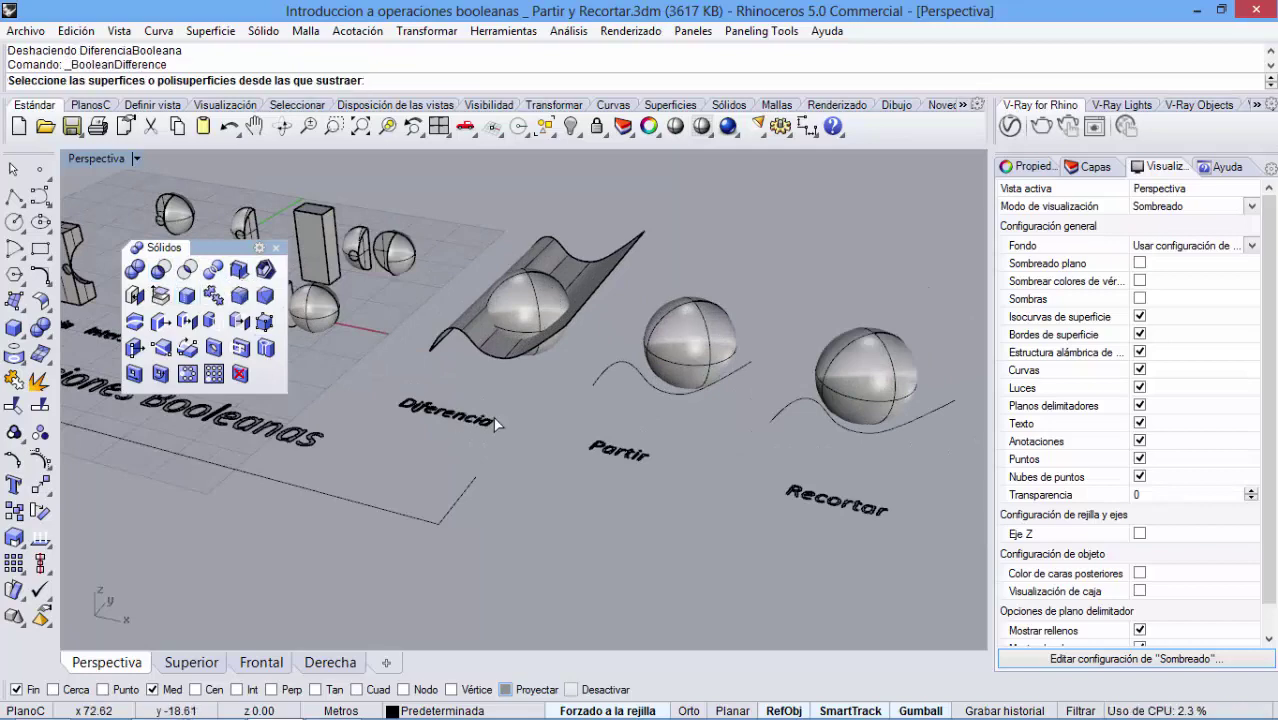
{"action": "right_click_drag", "start_coordinate": [493, 417], "coordinate": [555, 389]}
{"action": "left_click", "coordinate": [540, 378]}
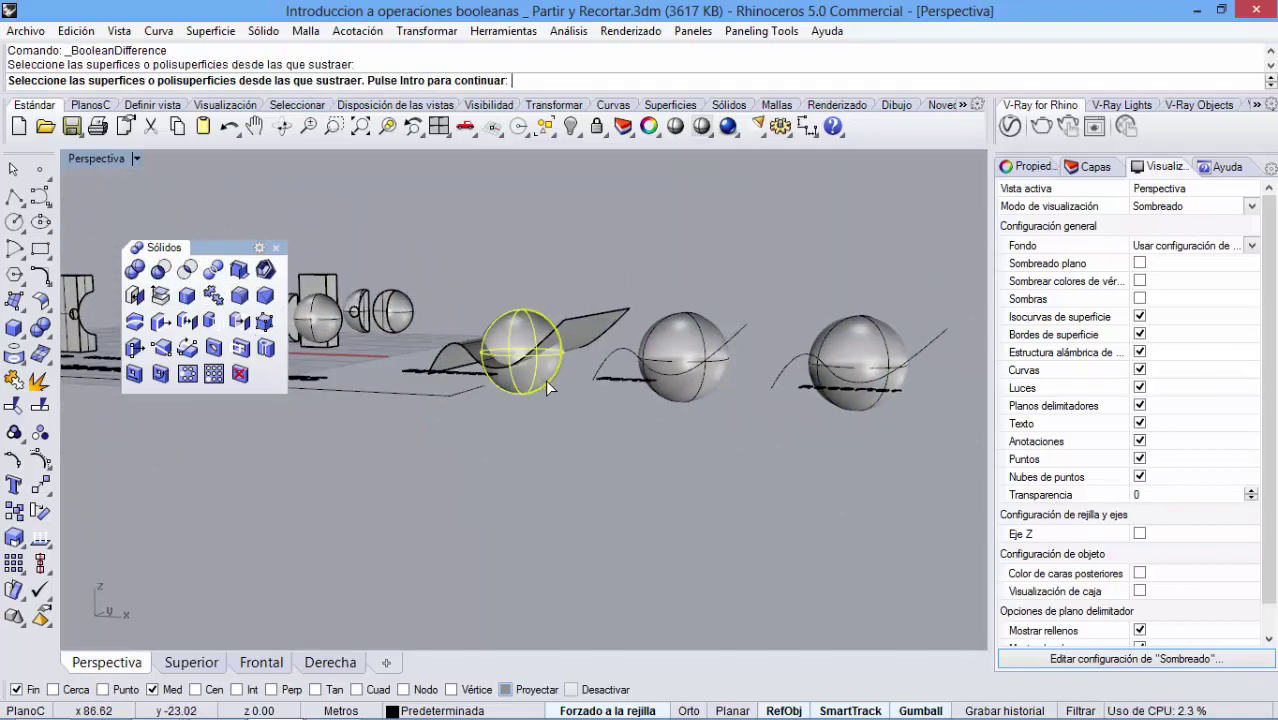
{"action": "key", "text": "Return"}
{"action": "left_click", "coordinate": [586, 331]}
{"action": "key", "text": "Return"}
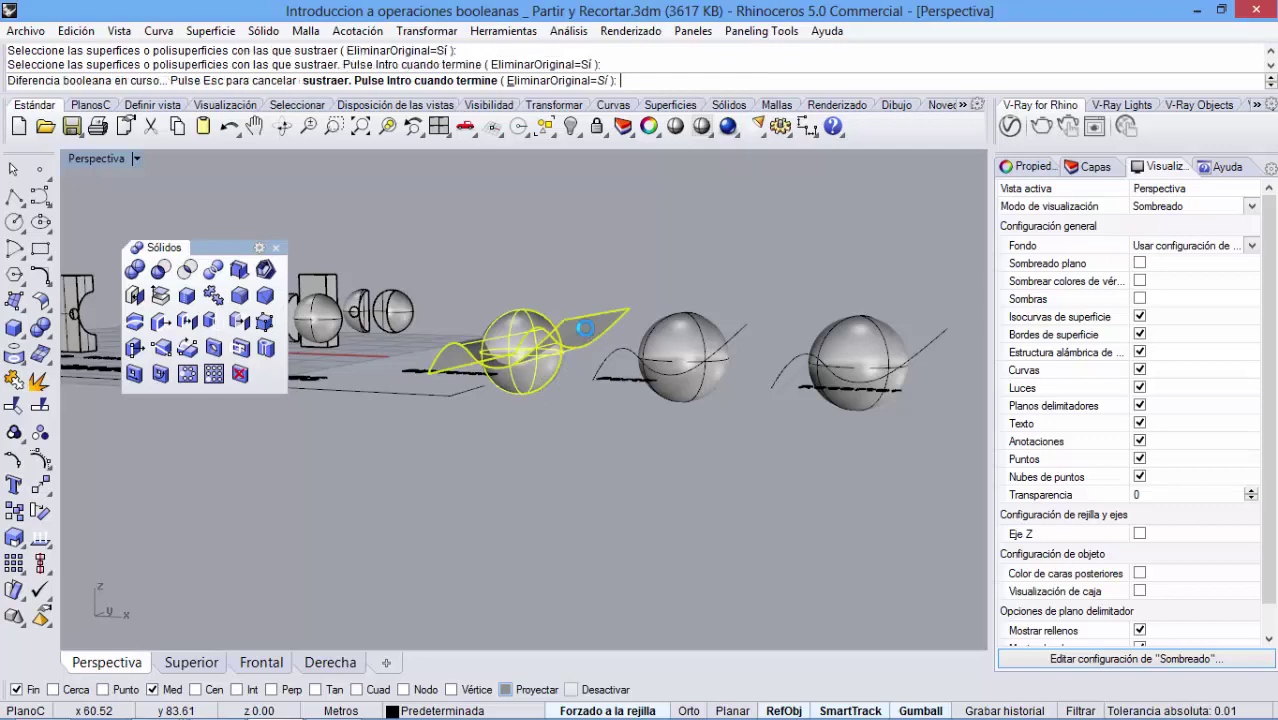
{"action": "right_click_drag", "start_coordinate": [560, 354], "coordinate": [547, 365]}
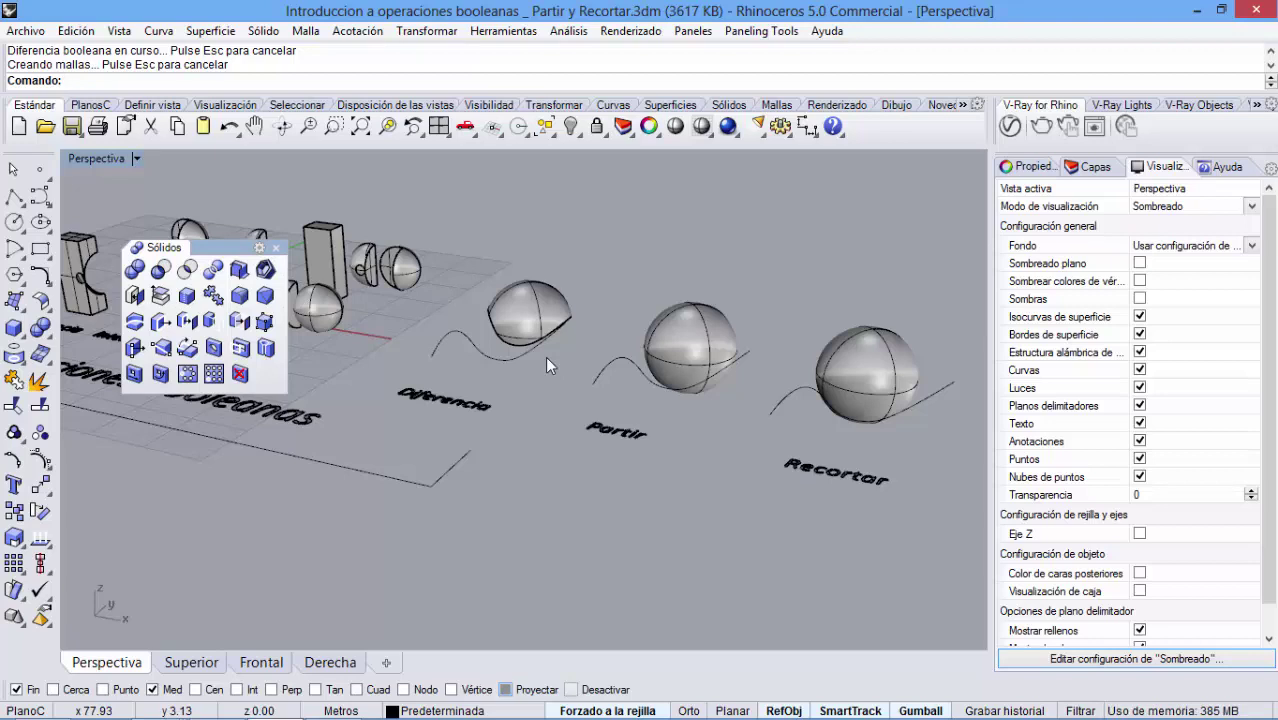
- Undo the repeated Boolean difference, restoring the whole sphere and wavy surface, and deselect both objects
{"action": "key", "text": "ctrl+z"}
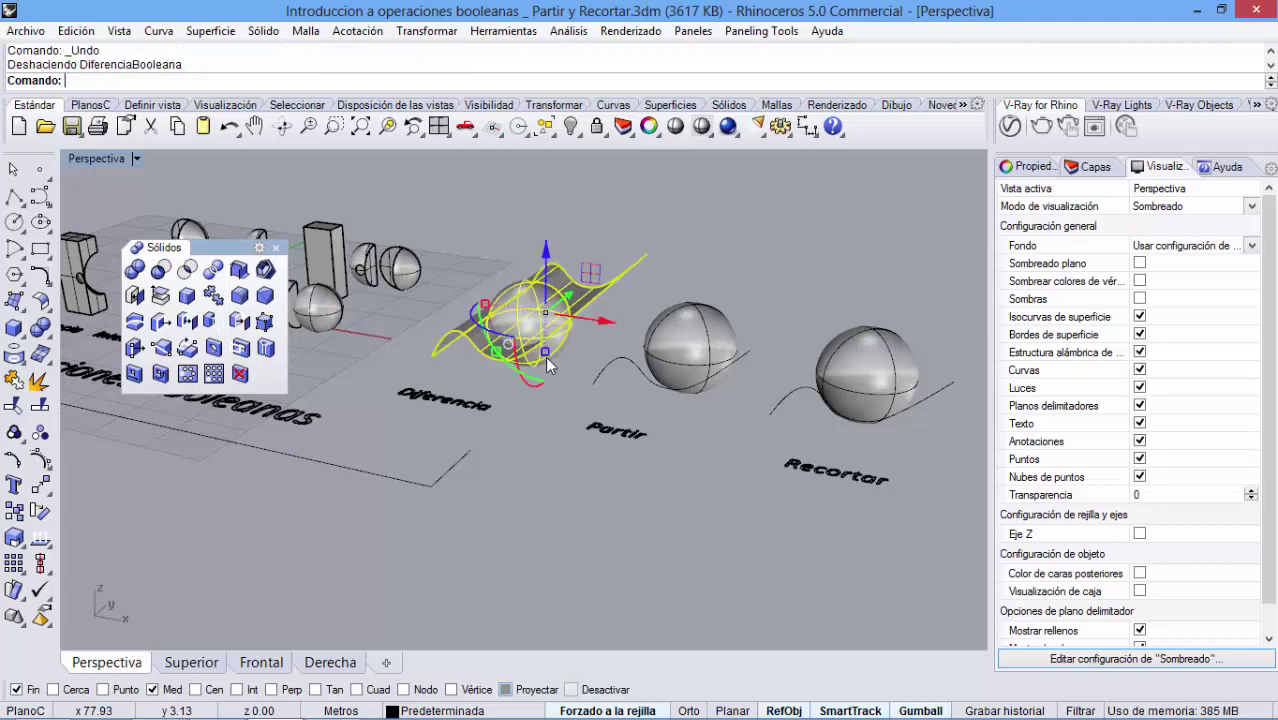
{"action": "left_click", "coordinate": [524, 406]}
{"action": "right_click_drag", "start_coordinate": [524, 405], "coordinate": [497, 378]}
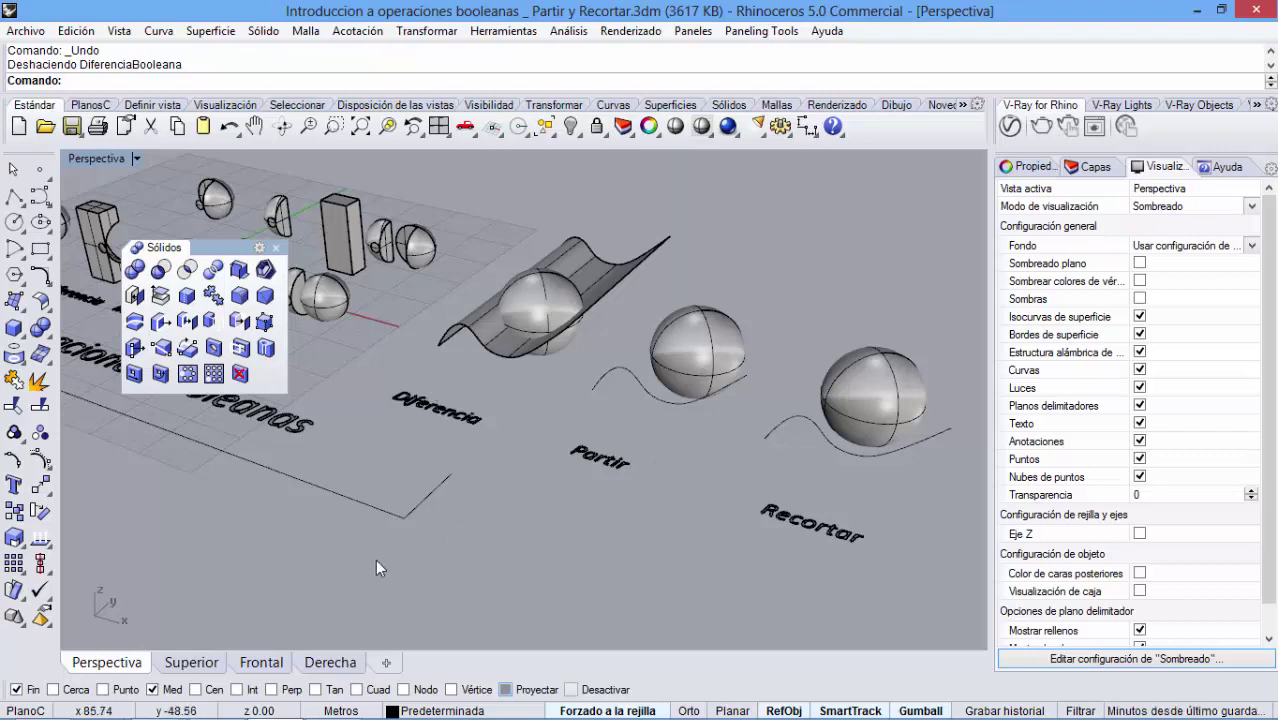
- Bring the three spheres and their wavy curves into the Frontal view and set its display mode to Sombreado
{"action": "left_click", "coordinate": [283, 660]}
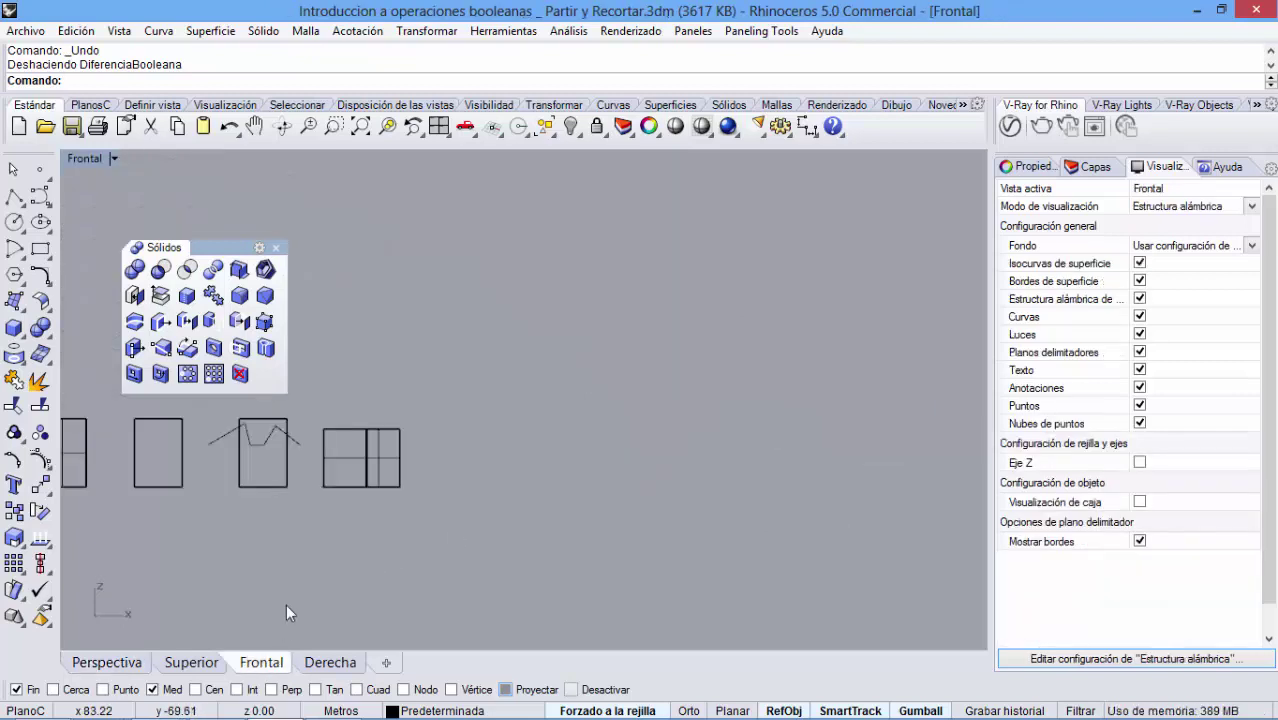
{"action": "scroll", "coordinate": [322, 530], "scroll_direction": "down", "scroll_amount": 7}
{"action": "right_click_drag", "start_coordinate": [124, 507], "coordinate": [718, 476]}
{"action": "scroll", "coordinate": [697, 480], "scroll_direction": "up", "scroll_amount": 9}
{"action": "scroll", "coordinate": [696, 479], "scroll_direction": "up", "scroll_amount": 1}
{"action": "scroll", "coordinate": [741, 427], "scroll_direction": "up", "scroll_amount": 4}
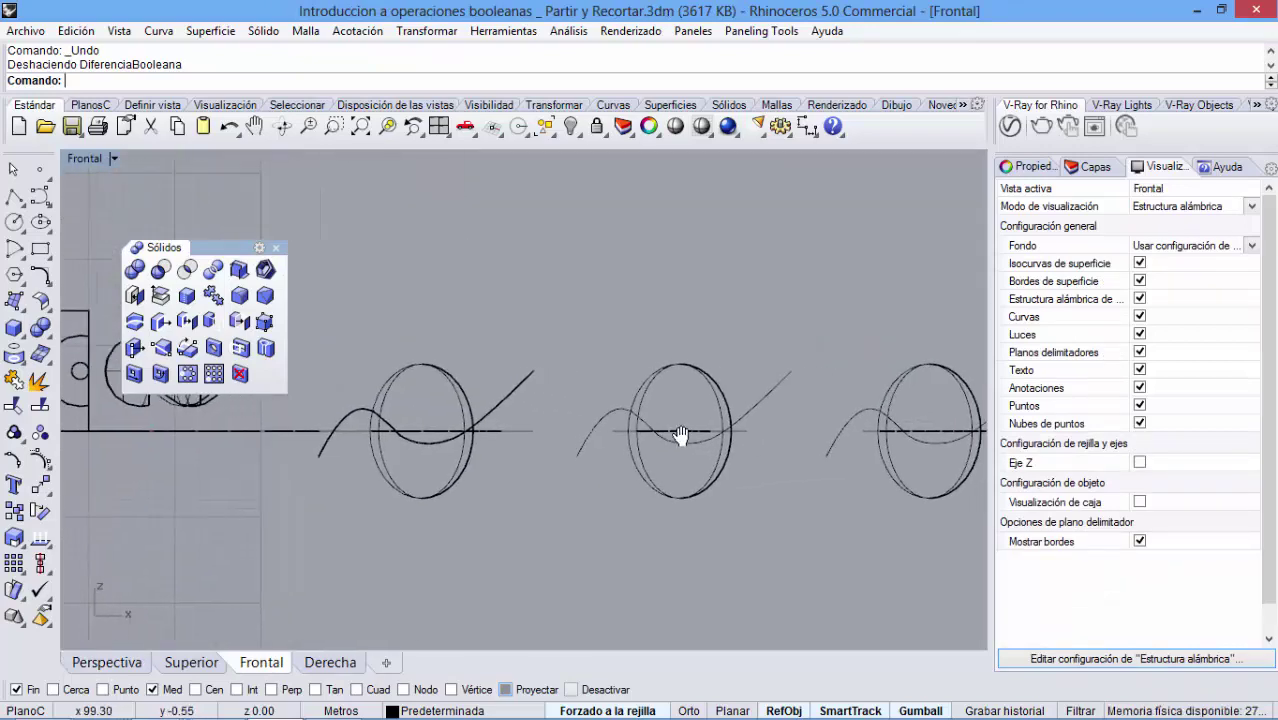
{"action": "left_click", "coordinate": [114, 158]}
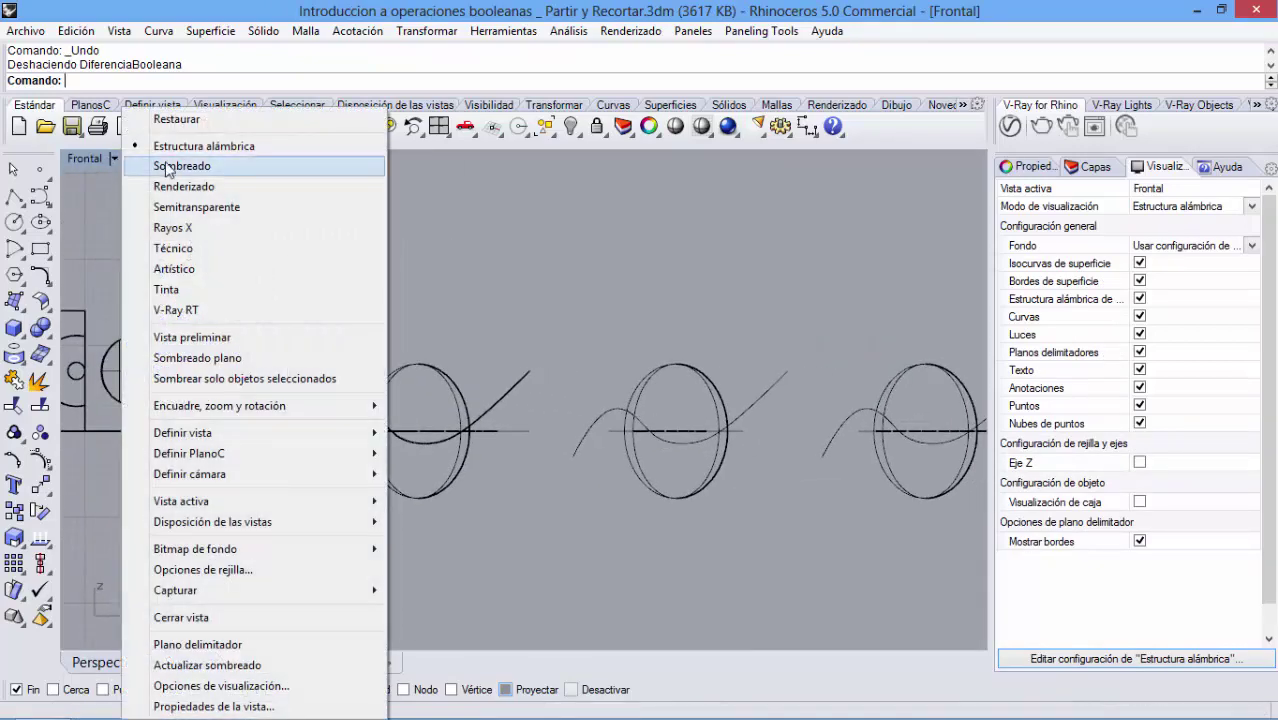
{"action": "left_click", "coordinate": [160, 168]}
{"action": "right_click_drag", "start_coordinate": [617, 517], "coordinate": [542, 516]}
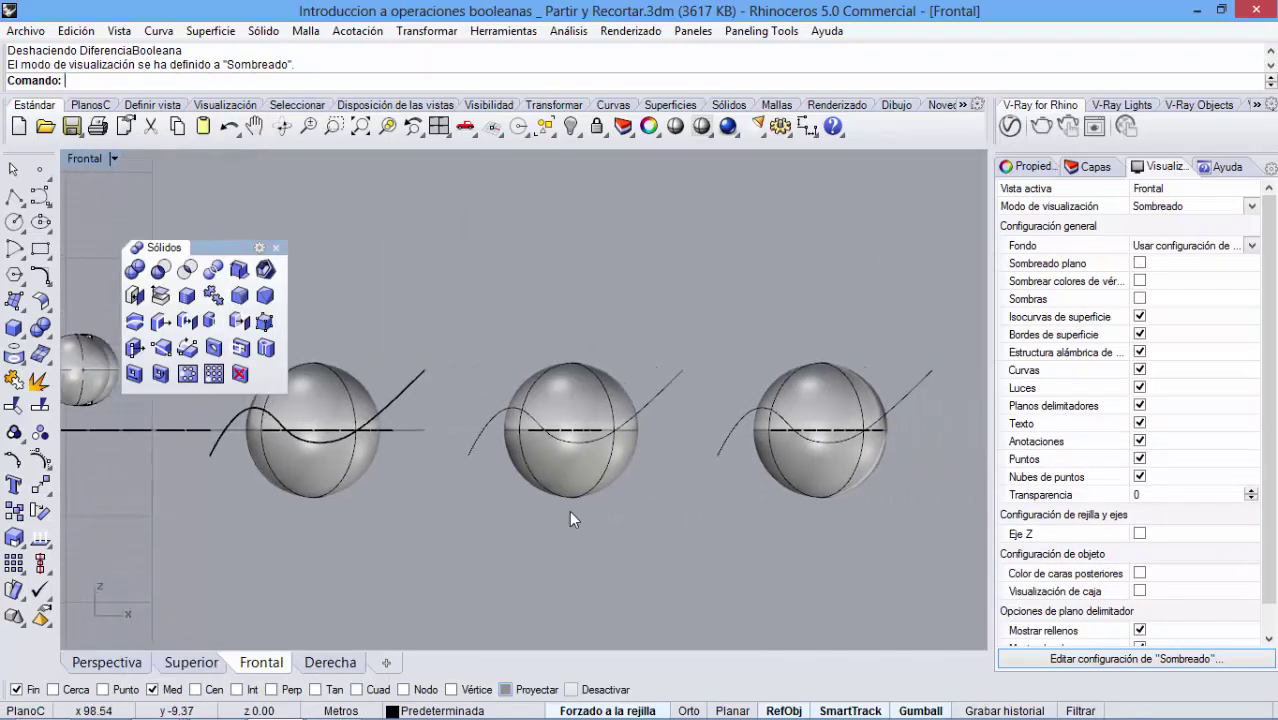
- Split the Partir sphere in the Frontal view with its wavy curve as the cutting object, keeping Reducir=No
{"action": "left_click", "coordinate": [40, 406]}
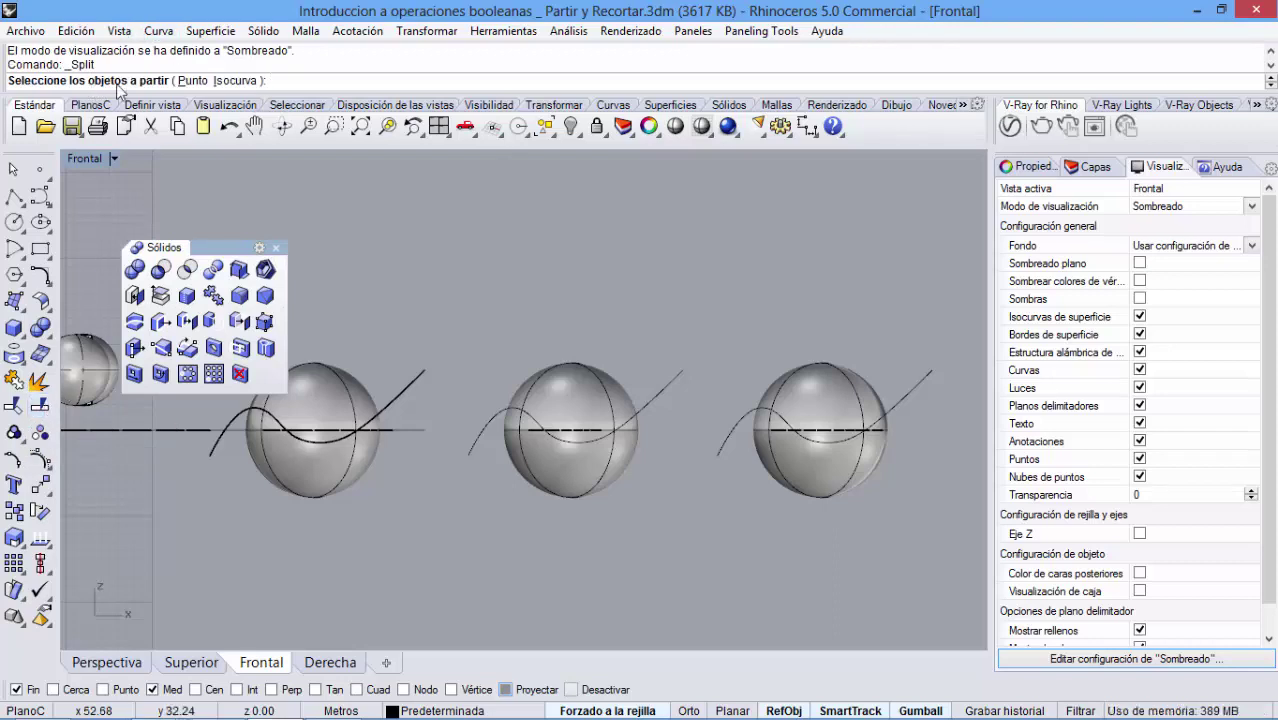
{"action": "left_click", "coordinate": [573, 400]}
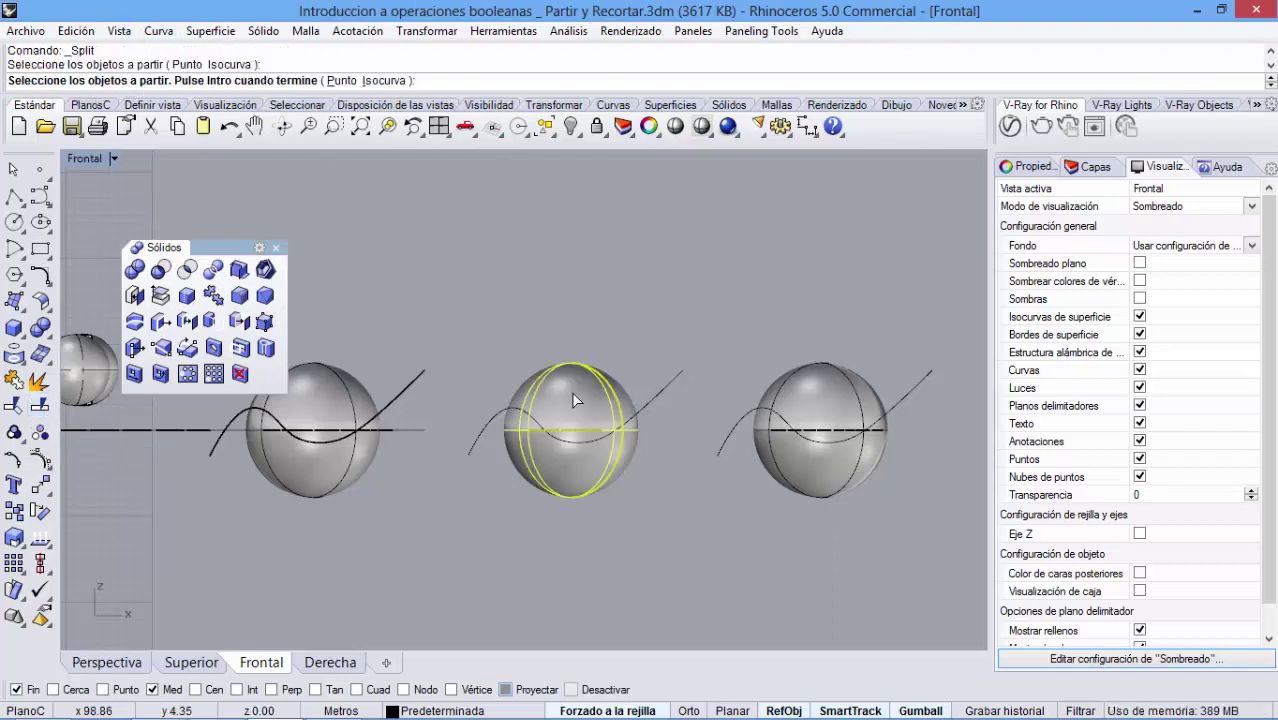
{"action": "key", "text": "Return"}
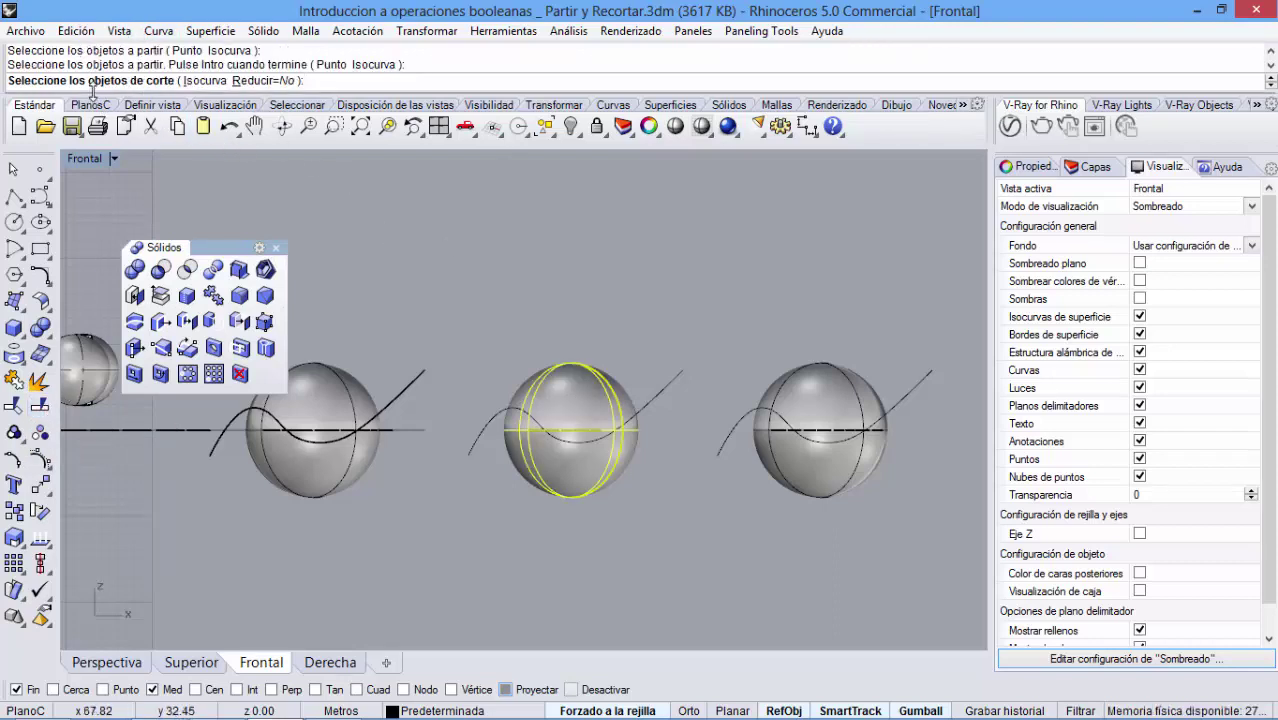
{"action": "left_click", "coordinate": [647, 407]}
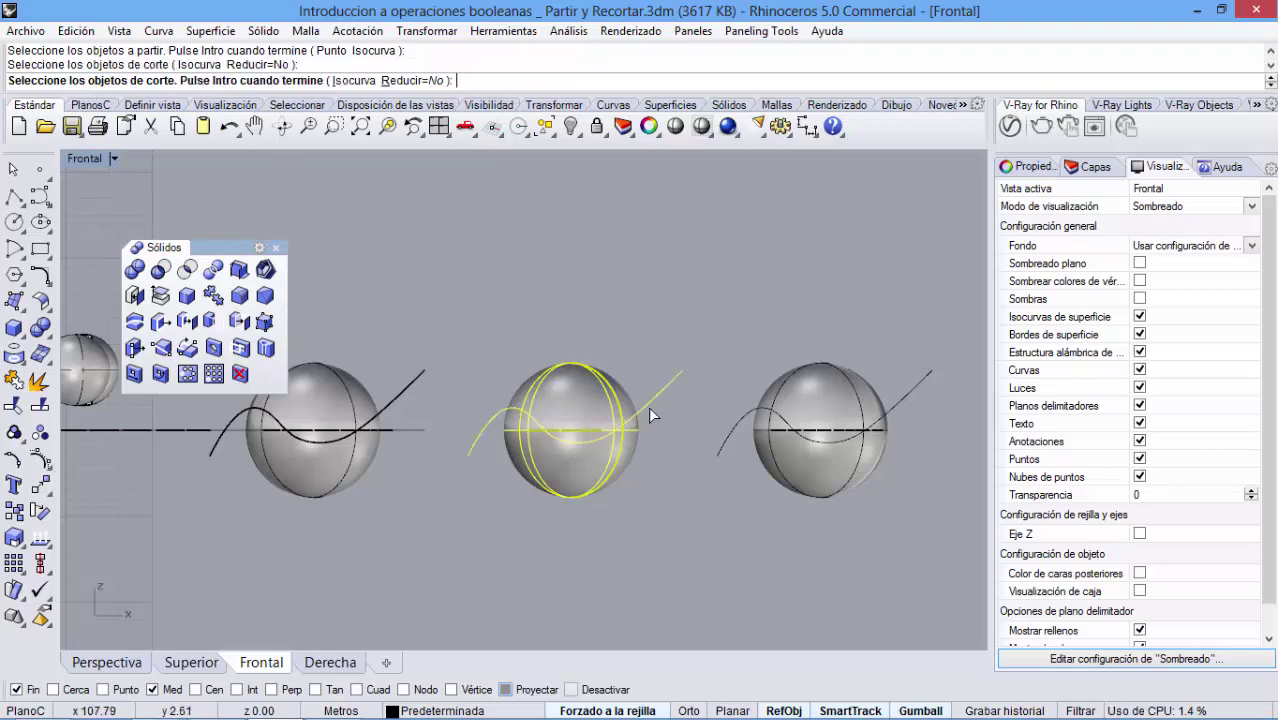
{"action": "key", "text": "Return"}
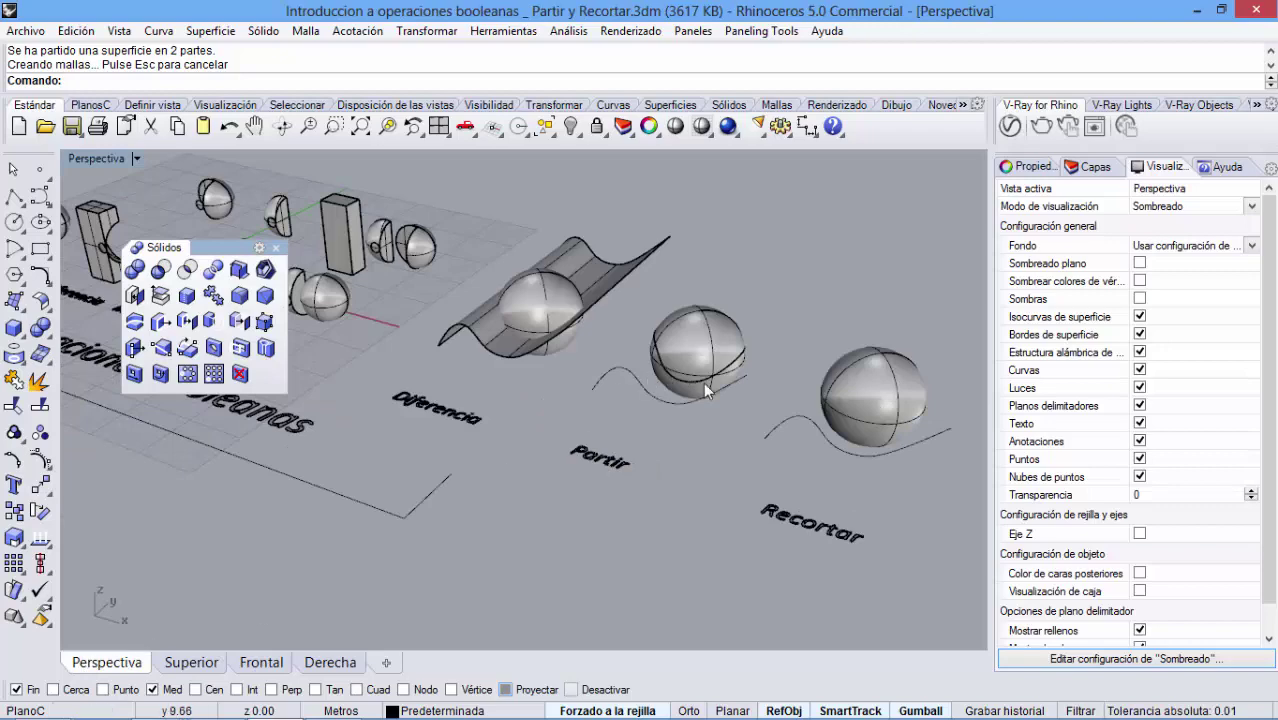
- Move the upper piece of the split Partir sphere vertically upward about 12 m in the perspective view and deselect it
{"action": "left_click", "coordinate": [708, 350]}
{"action": "left_click_drag", "start_coordinate": [705, 291], "coordinate": [707, 218]}
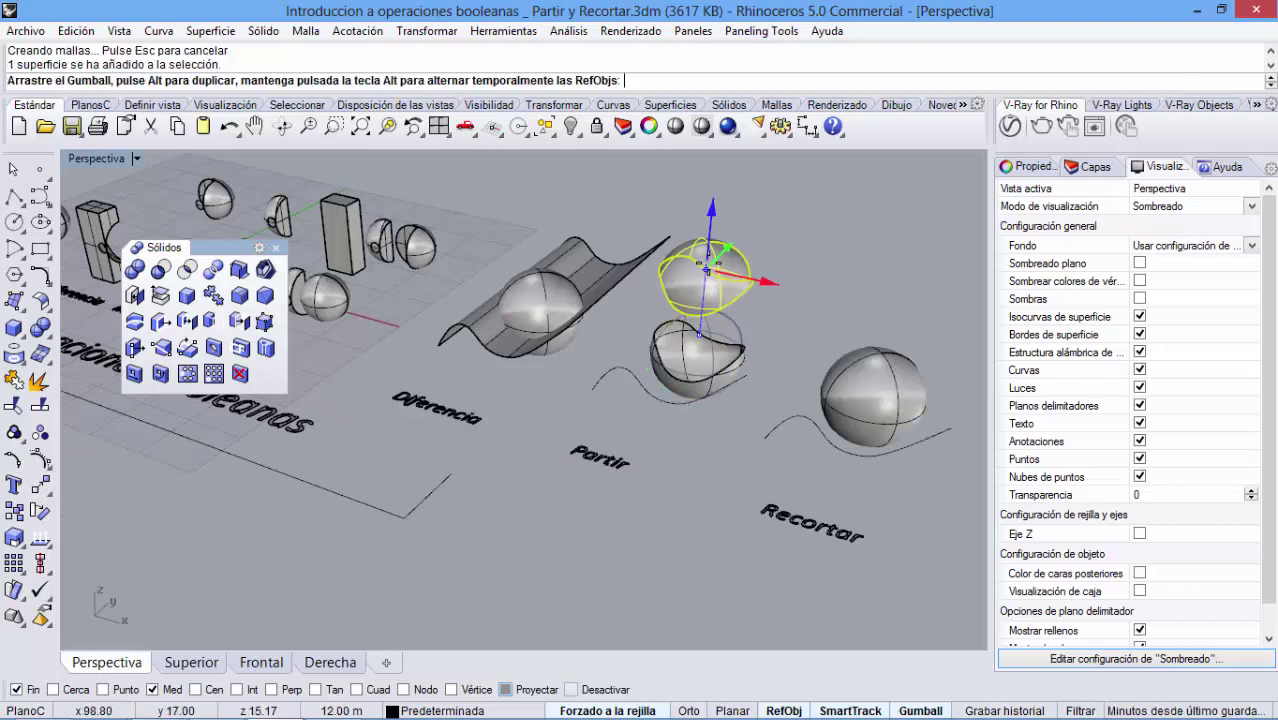
{"action": "left_click", "coordinate": [702, 464]}
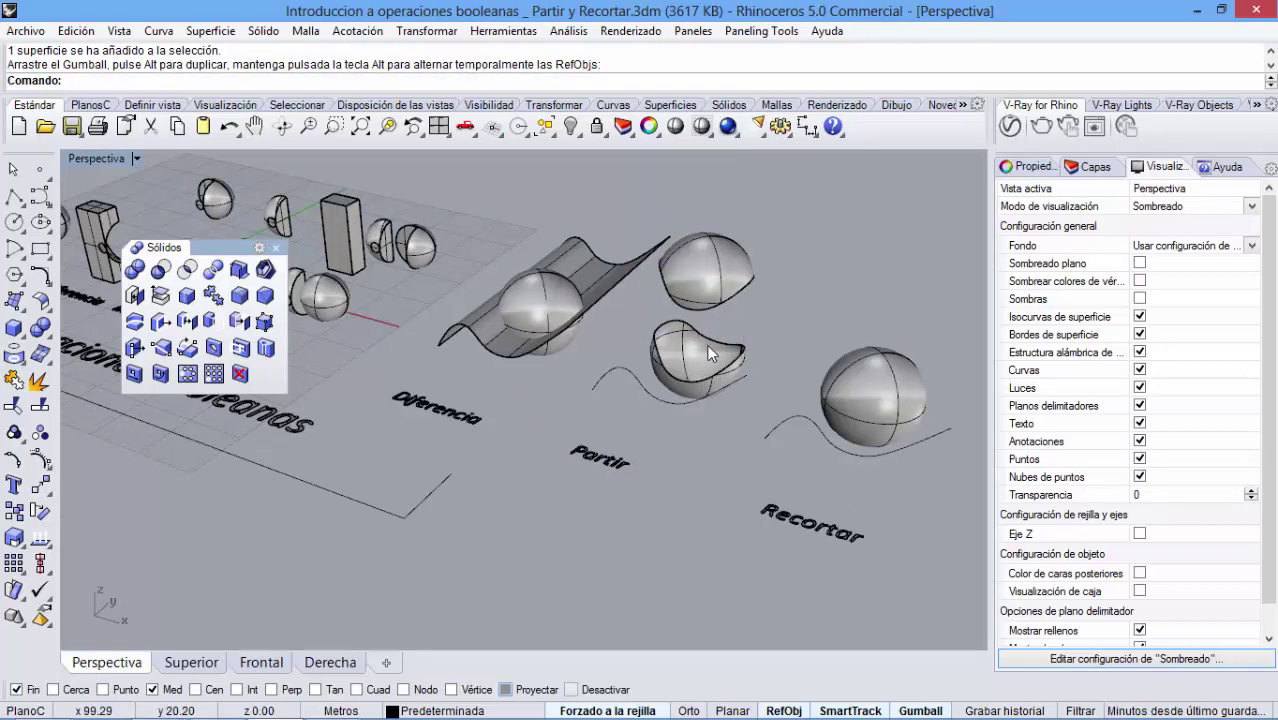
- Subtract the wavy surface from the Diferencia sphere with Boolean difference, keeping EliminarOriginal set to Sí
{"action": "right_click_drag", "start_coordinate": [708, 352], "coordinate": [704, 269]}
{"action": "scroll", "coordinate": [704, 295], "scroll_direction": "up", "scroll_amount": 6}
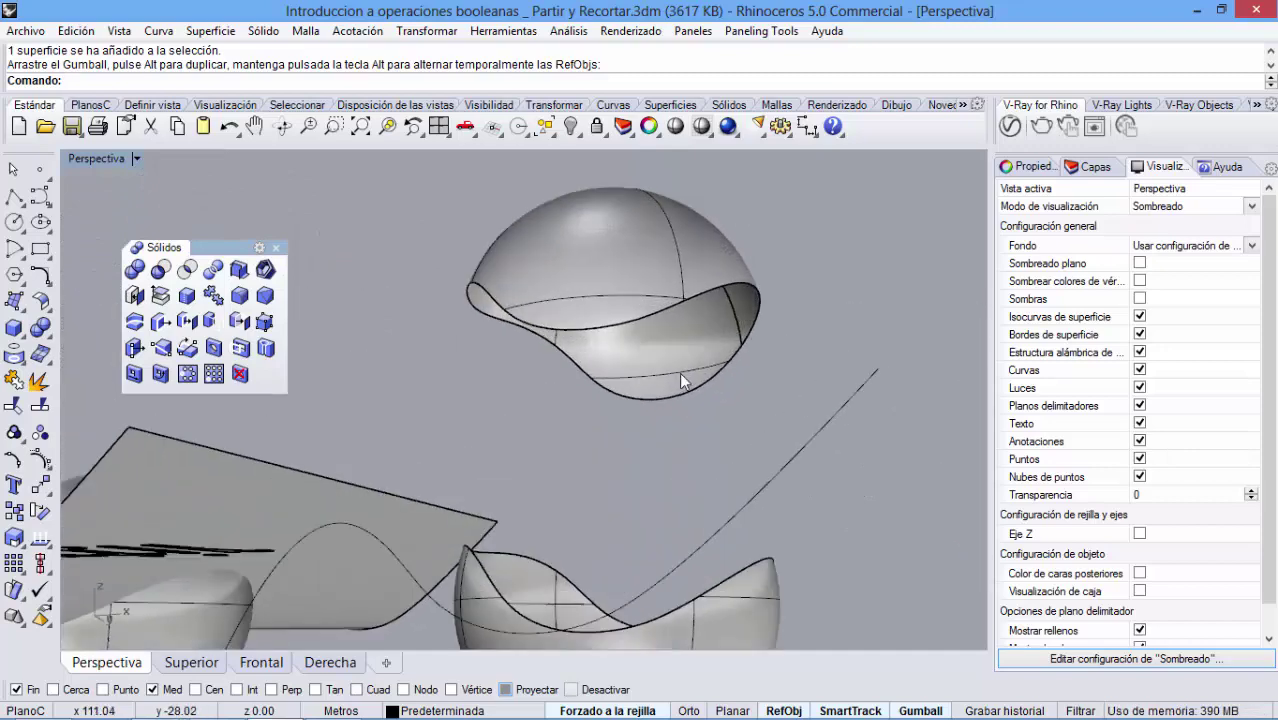
{"action": "scroll", "coordinate": [428, 299], "scroll_direction": "down", "scroll_amount": 4}
{"action": "right_click_drag", "start_coordinate": [338, 413], "coordinate": [274, 546]}
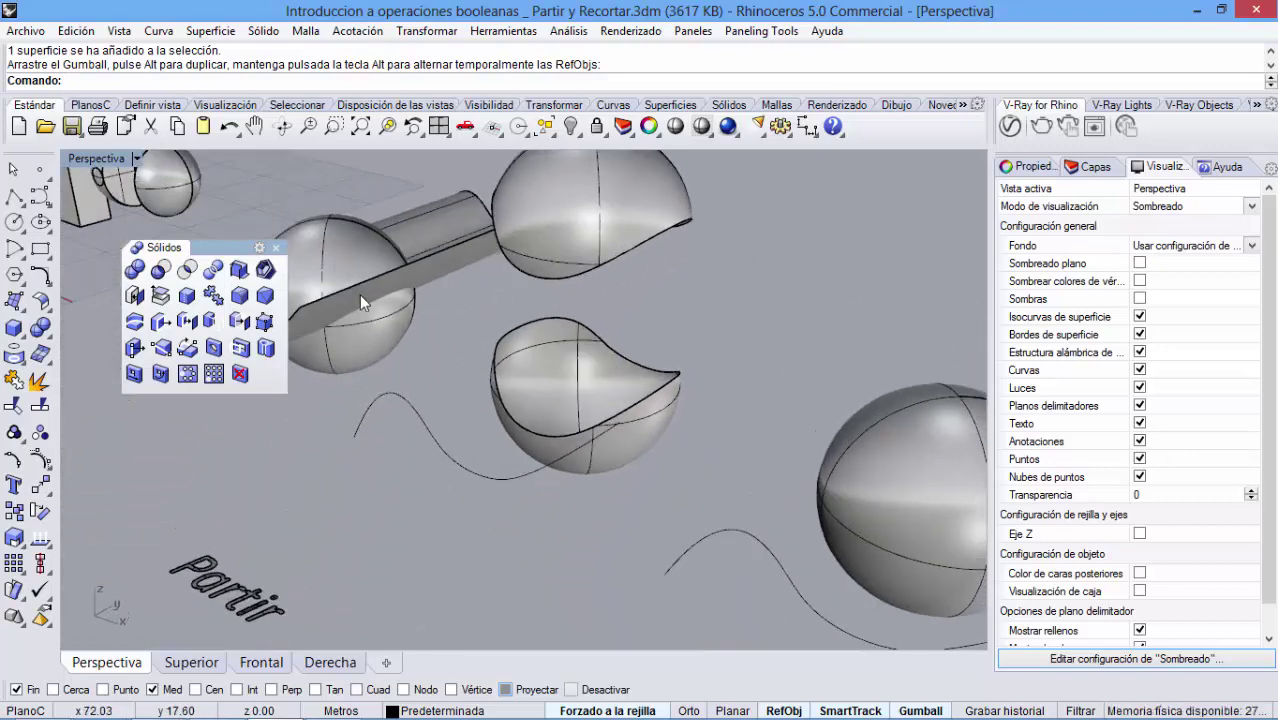
{"action": "right_click_drag", "start_coordinate": [426, 362], "coordinate": [712, 409], "text": "shift"}
{"action": "scroll", "coordinate": [690, 420], "scroll_direction": "down", "scroll_amount": 2}
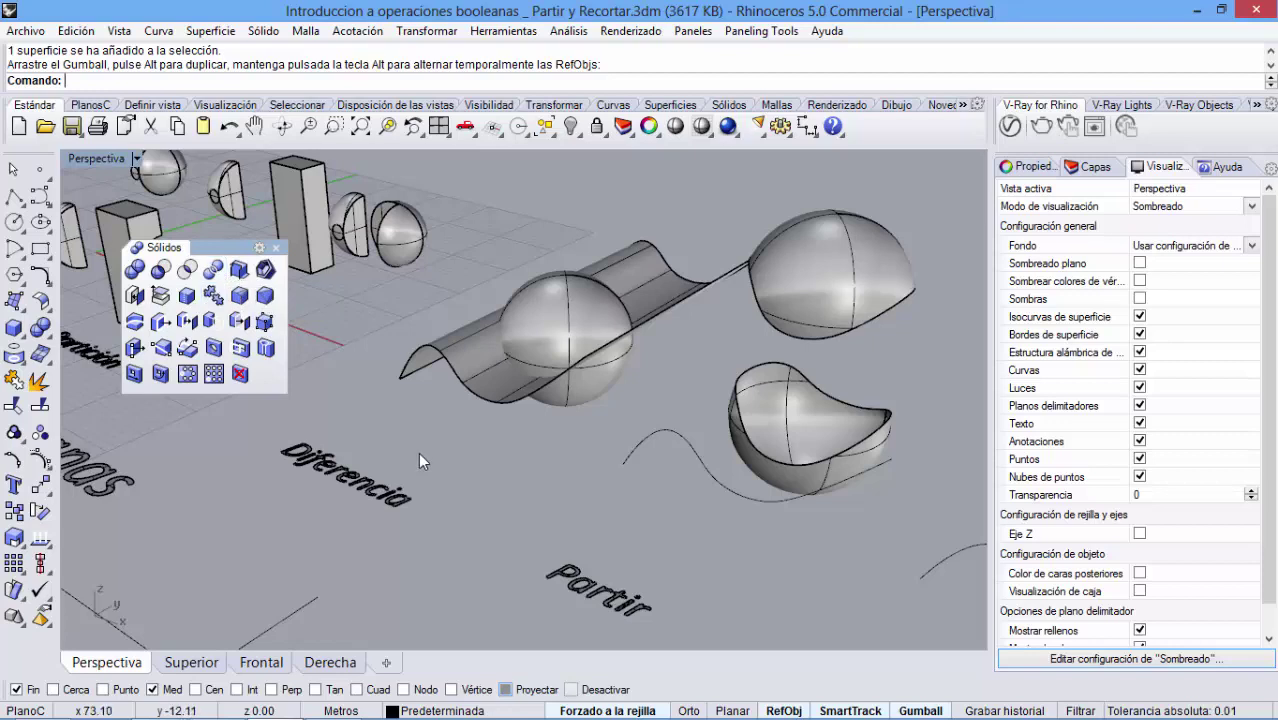
{"action": "left_click", "coordinate": [160, 269]}
{"action": "left_click", "coordinate": [587, 316]}
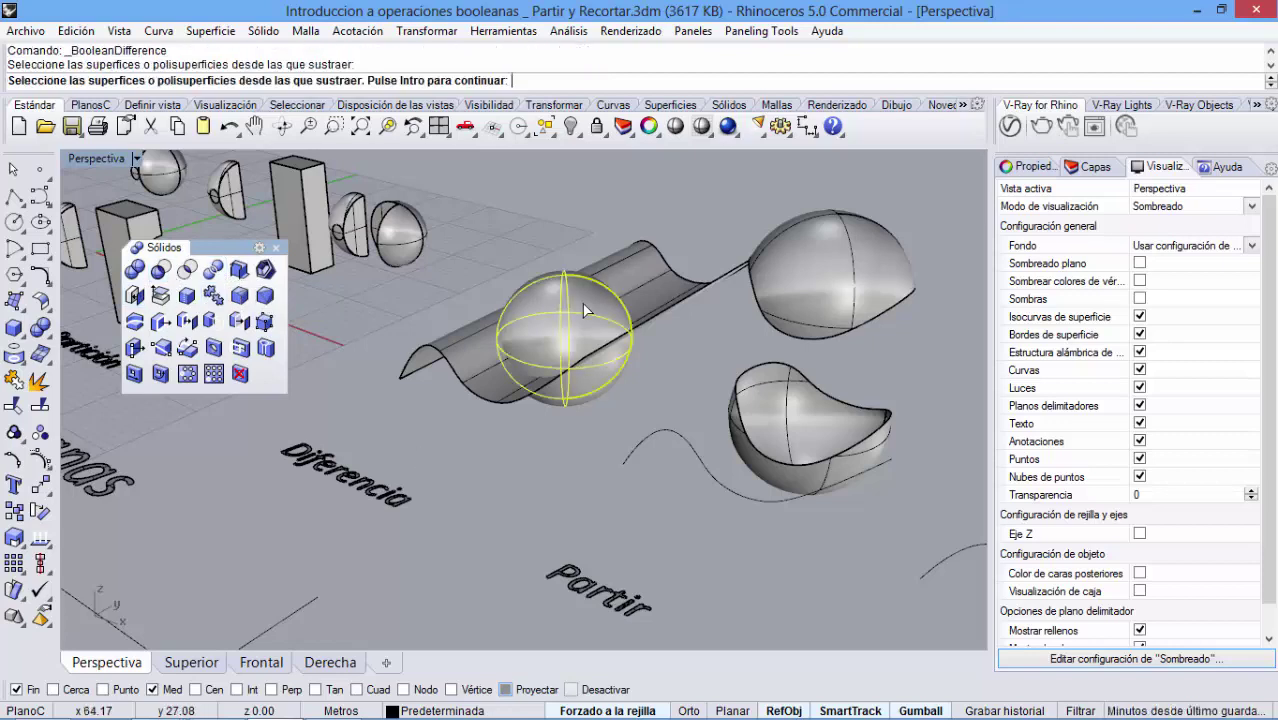
{"action": "key", "text": "Return"}
{"action": "left_click", "coordinate": [629, 276]}
{"action": "key", "text": "Return"}
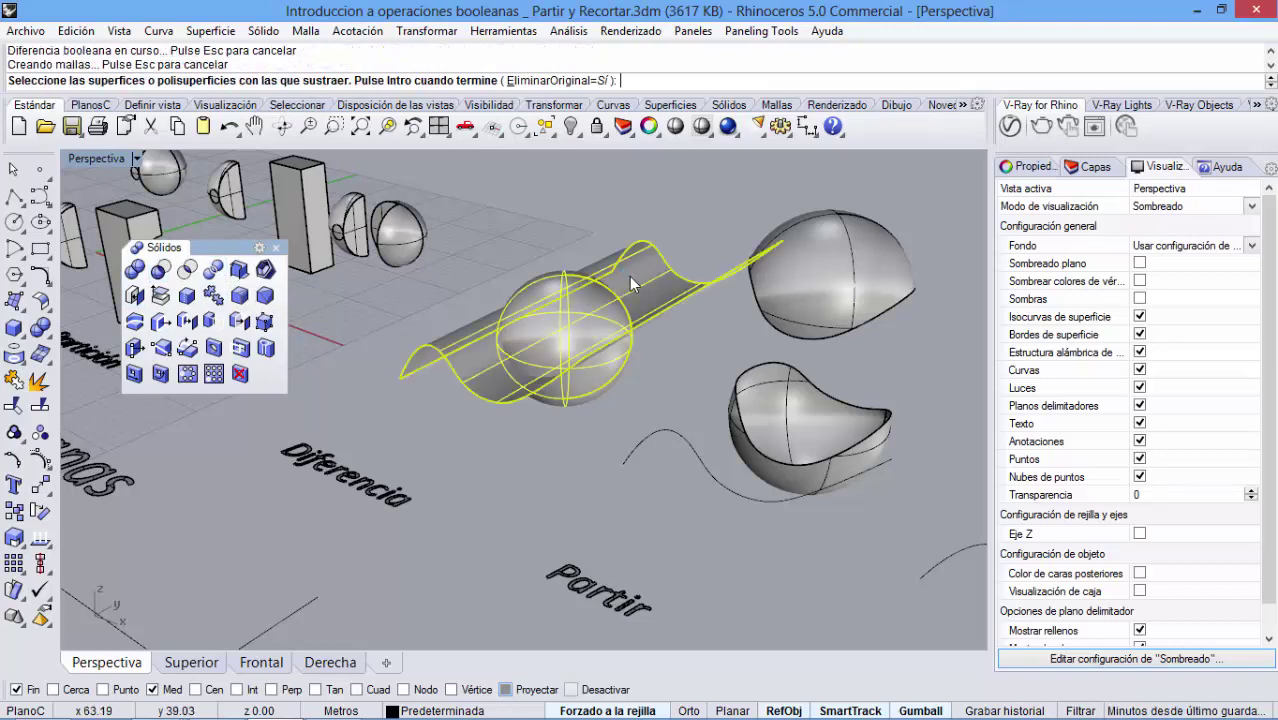
- Examine the cut underside of the Diferencia solid and compare it with the inside of the split Partir pieces
{"action": "right_click_drag", "start_coordinate": [578, 398], "coordinate": [649, 459]}
{"action": "left_click", "coordinate": [543, 436]}
{"action": "left_click", "coordinate": [649, 459]}
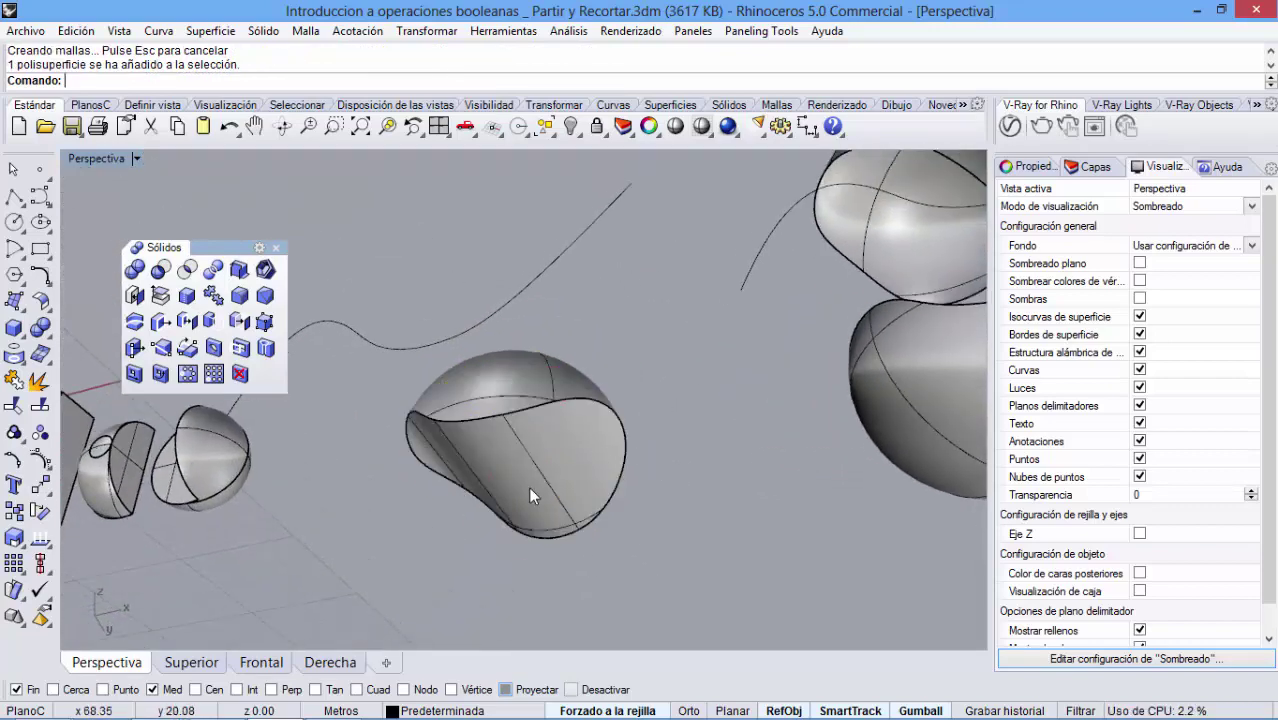
{"action": "right_click_drag", "start_coordinate": [531, 491], "coordinate": [246, 395]}
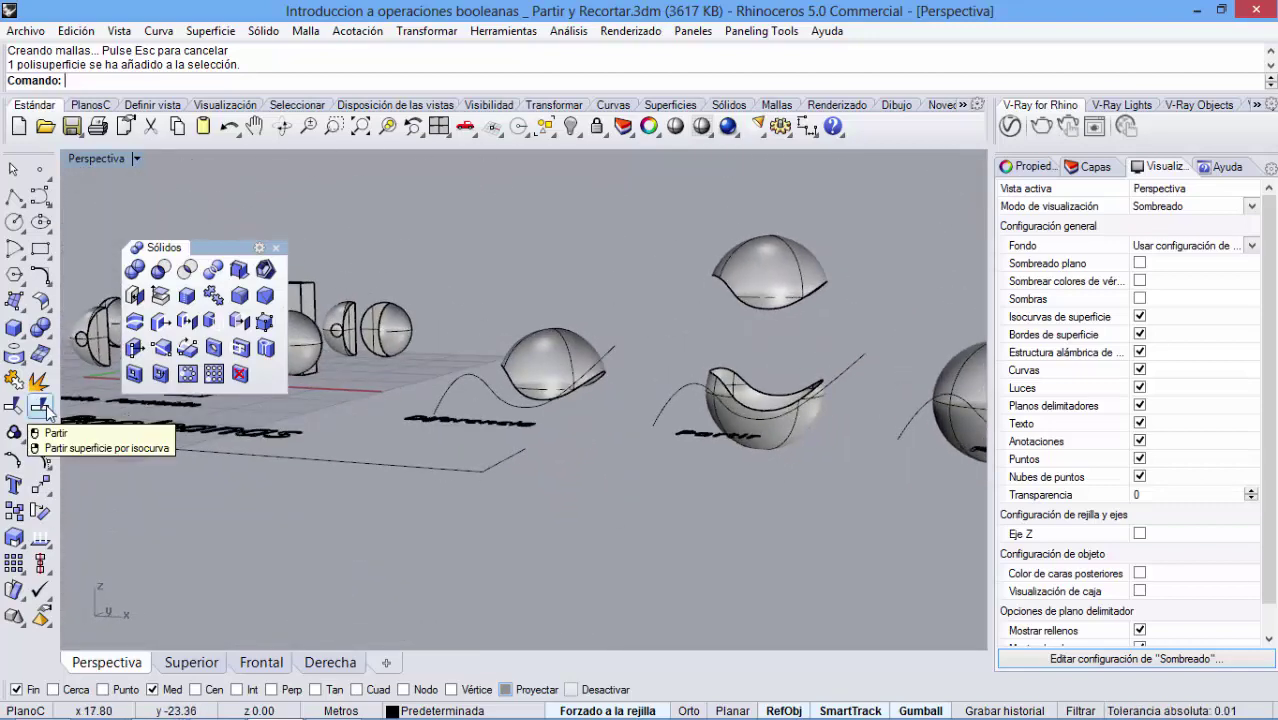
{"action": "scroll", "coordinate": [743, 395], "scroll_direction": "up", "scroll_amount": 6}
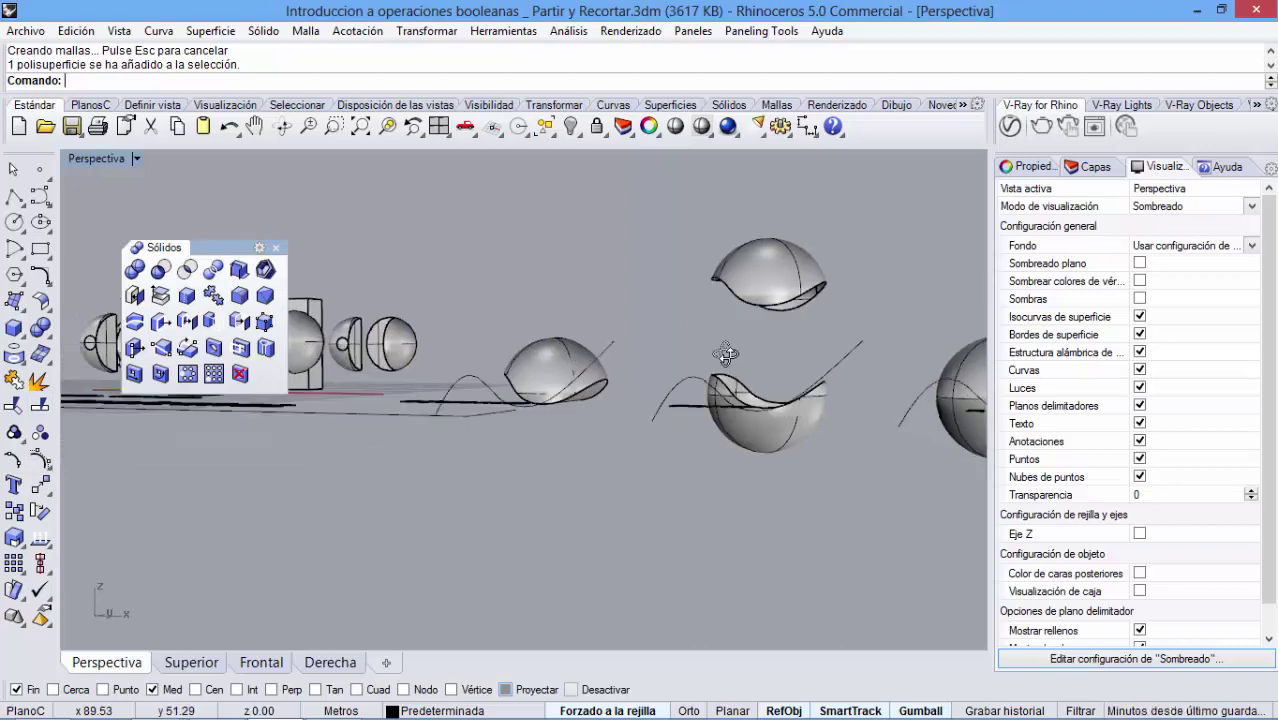
{"action": "scroll", "coordinate": [766, 394], "scroll_direction": "up", "scroll_amount": 6}
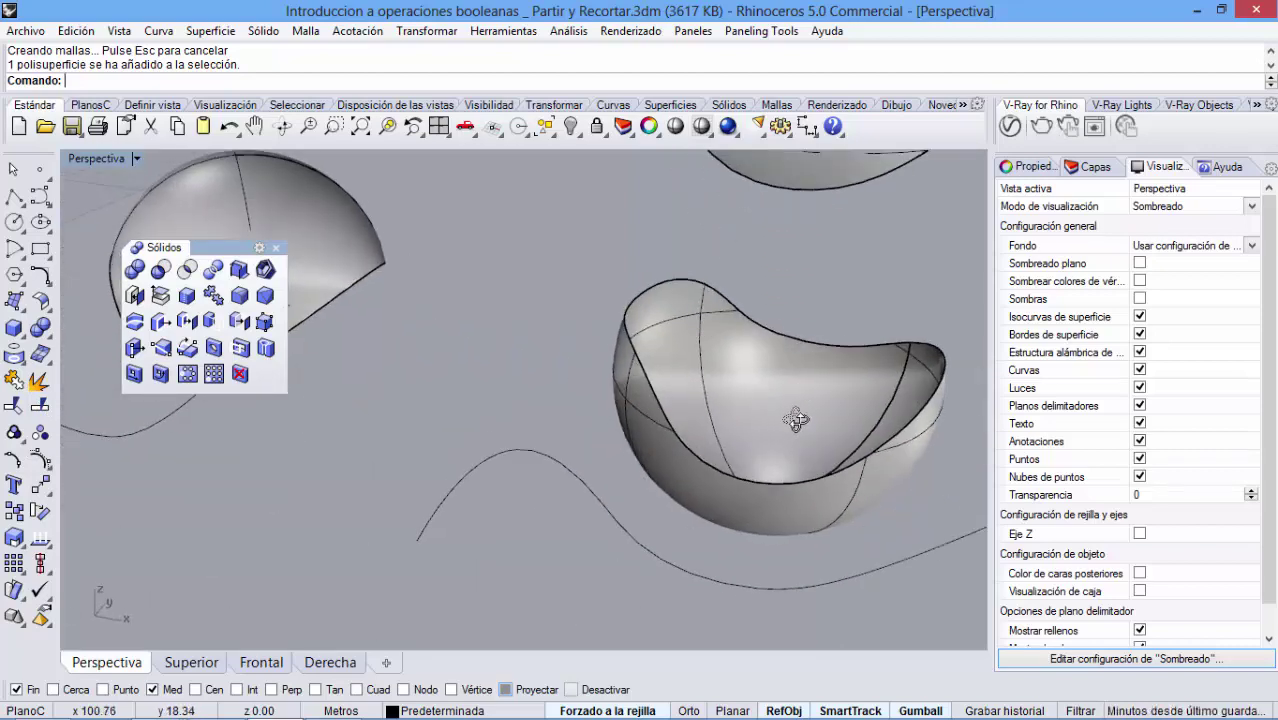
{"action": "right_click_drag", "start_coordinate": [713, 483], "coordinate": [698, 445]}
{"action": "scroll", "coordinate": [680, 449], "scroll_direction": "down", "scroll_amount": 8}
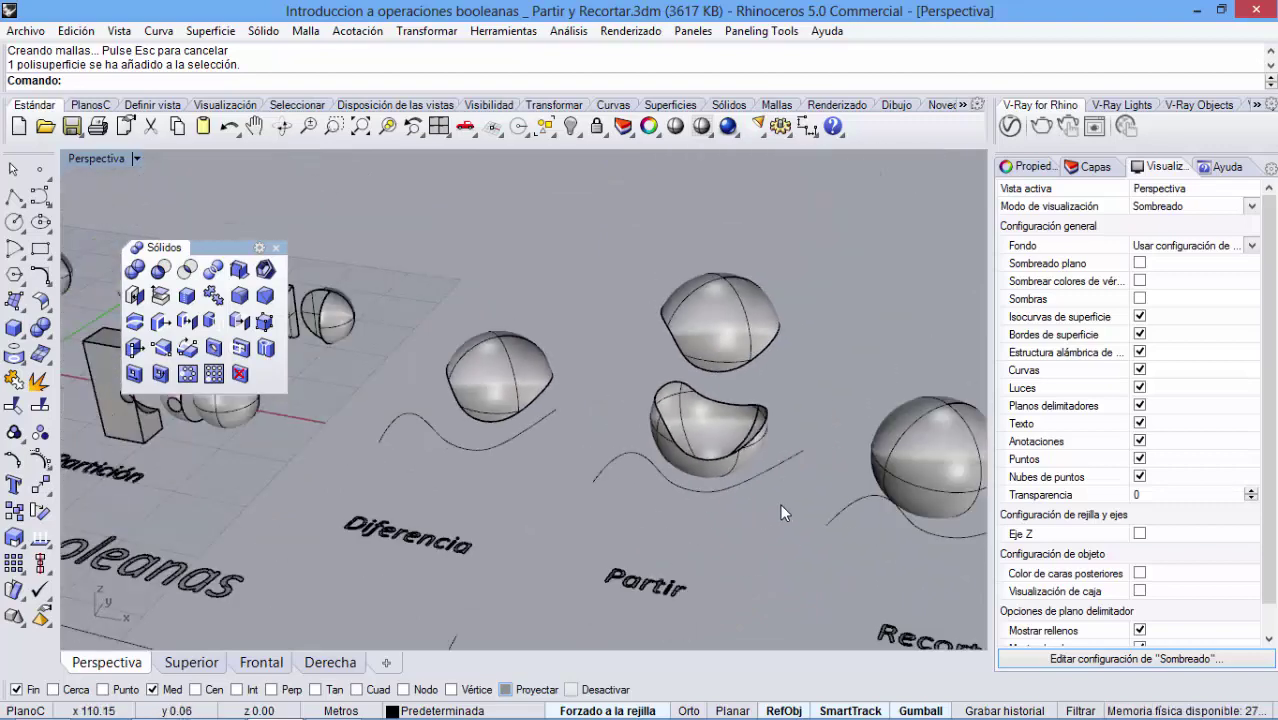
{"action": "right_click_drag", "start_coordinate": [780, 504], "coordinate": [535, 342], "text": "shift"}
{"action": "right_click_drag", "start_coordinate": [575, 447], "coordinate": [602, 458]}
- Trim away the lower part of the Recortar sphere in the Frontal view, using its wavy curve as the cutting object
{"action": "left_click", "coordinate": [271, 667]}
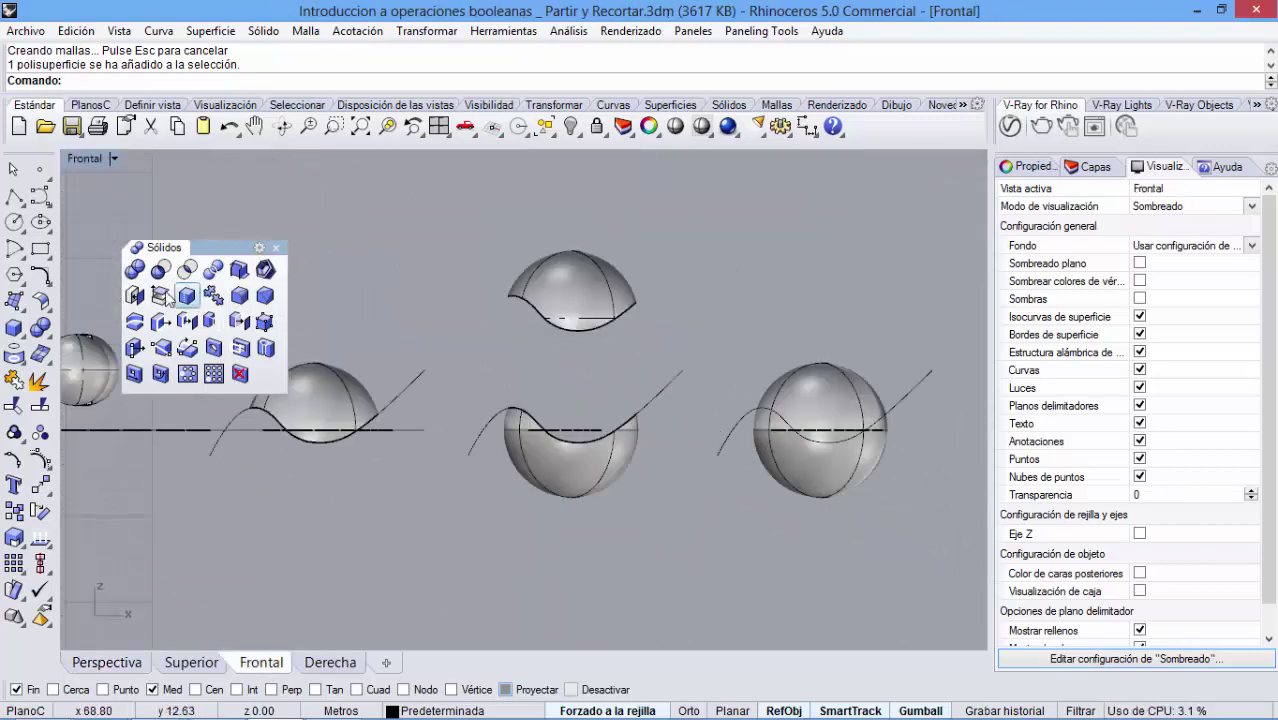
{"action": "left_click", "coordinate": [13, 406]}
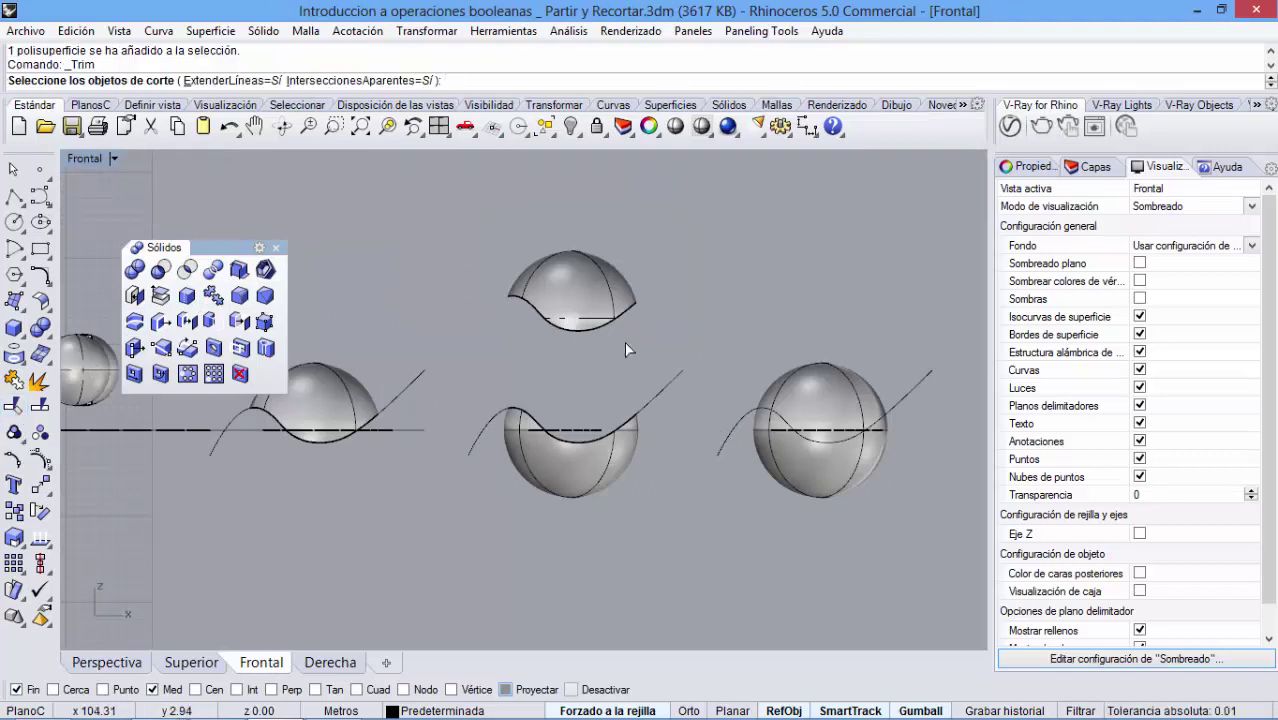
{"action": "left_click", "coordinate": [921, 381]}
{"action": "key", "text": "Return"}
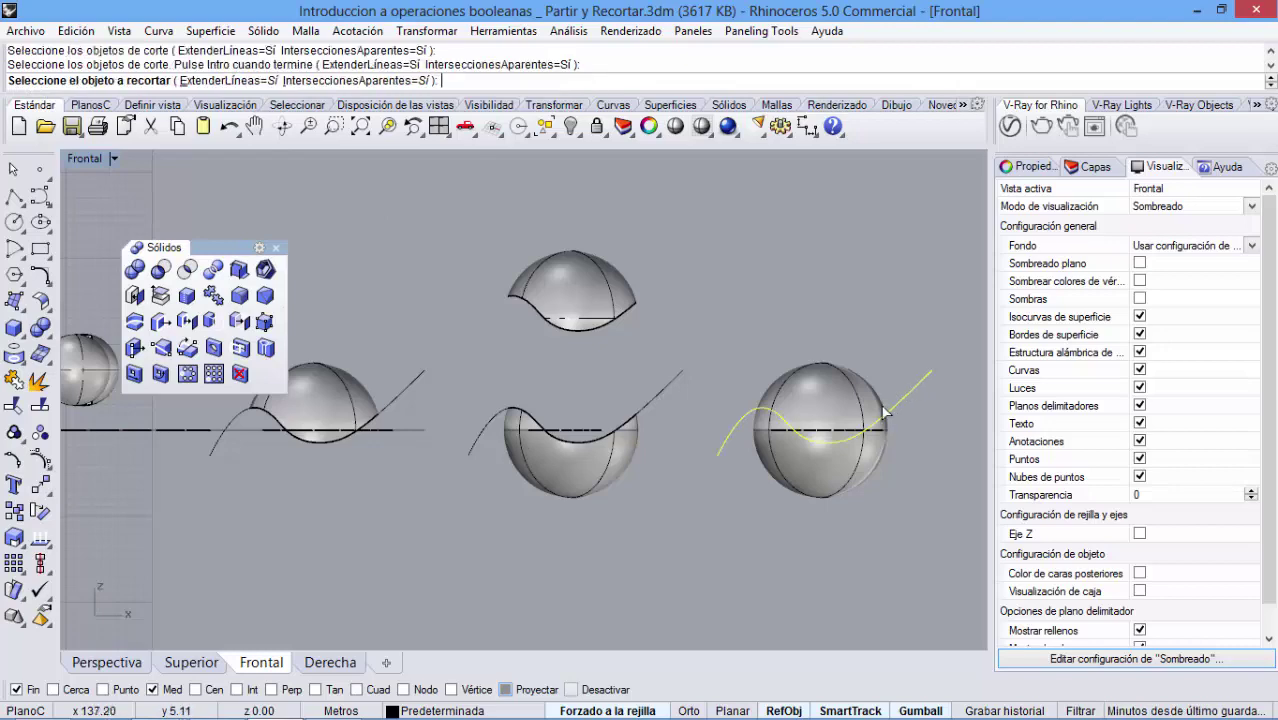
{"action": "left_click", "coordinate": [860, 481]}
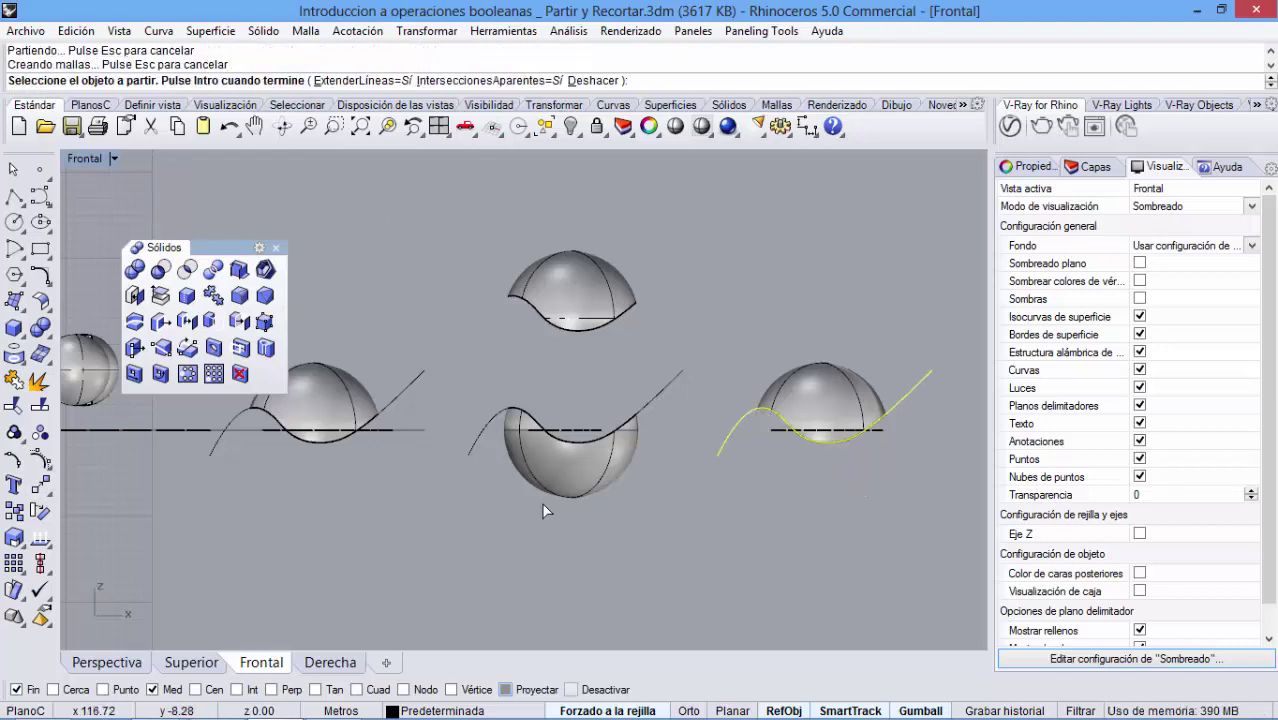
- Examine the trimmed Recortar sphere in perspective from below and above, comparing it with the Partir and Diferencia pieces
{"action": "left_click", "coordinate": [104, 670]}
{"action": "right_click_drag", "start_coordinate": [748, 391], "coordinate": [665, 360]}
{"action": "scroll", "coordinate": [670, 330], "scroll_direction": "up", "scroll_amount": 4}
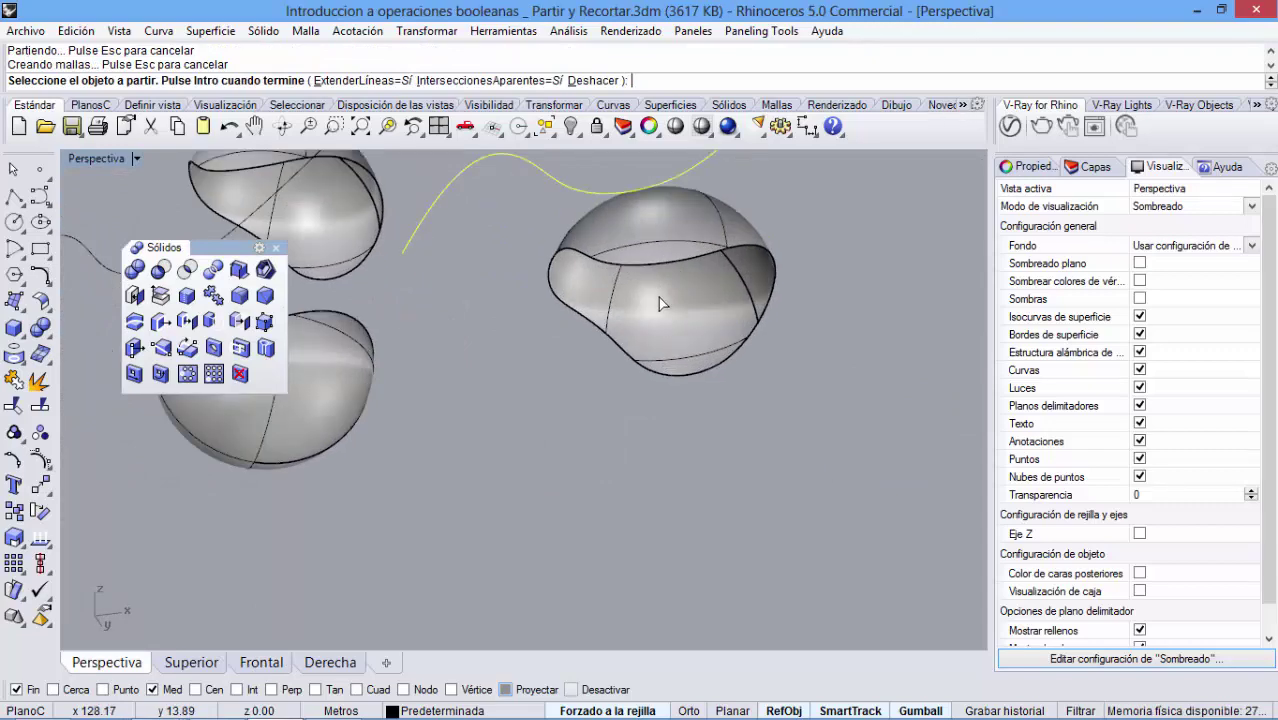
{"action": "scroll", "coordinate": [687, 295], "scroll_direction": "down", "scroll_amount": 5}
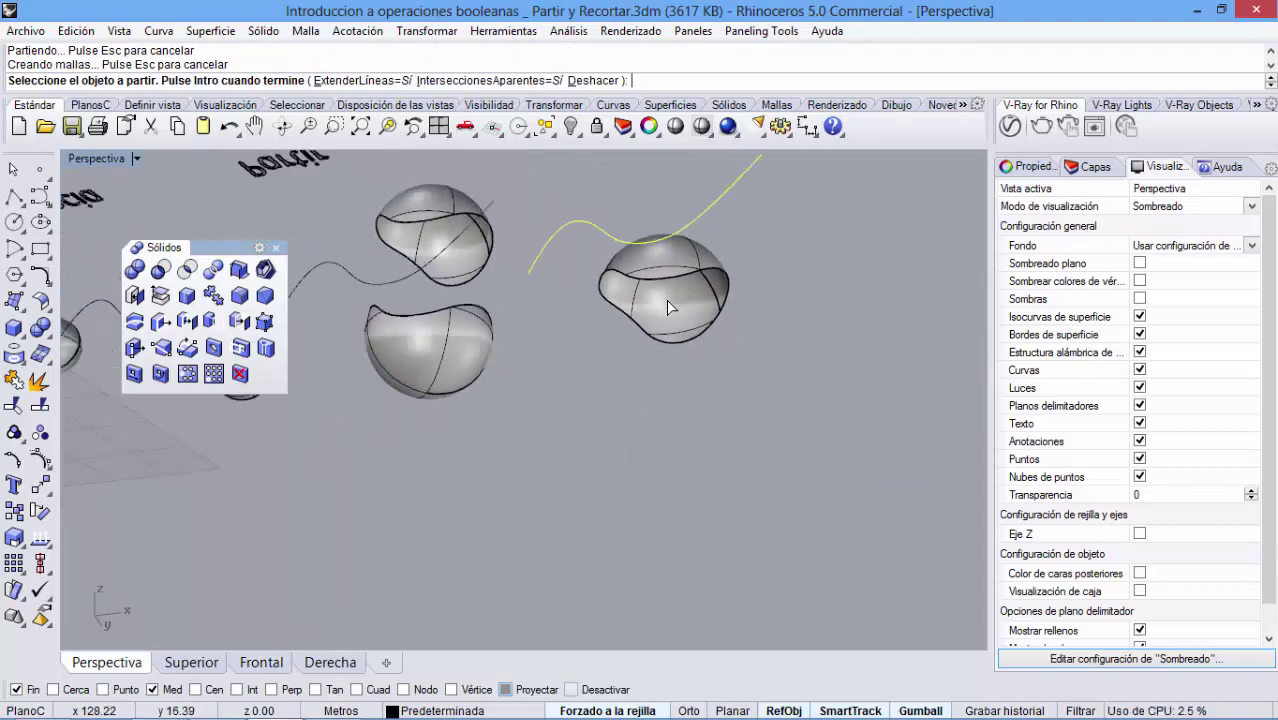
{"action": "scroll", "coordinate": [676, 300], "scroll_direction": "up", "scroll_amount": 2}
{"action": "scroll", "coordinate": [668, 337], "scroll_direction": "up", "scroll_amount": 2}
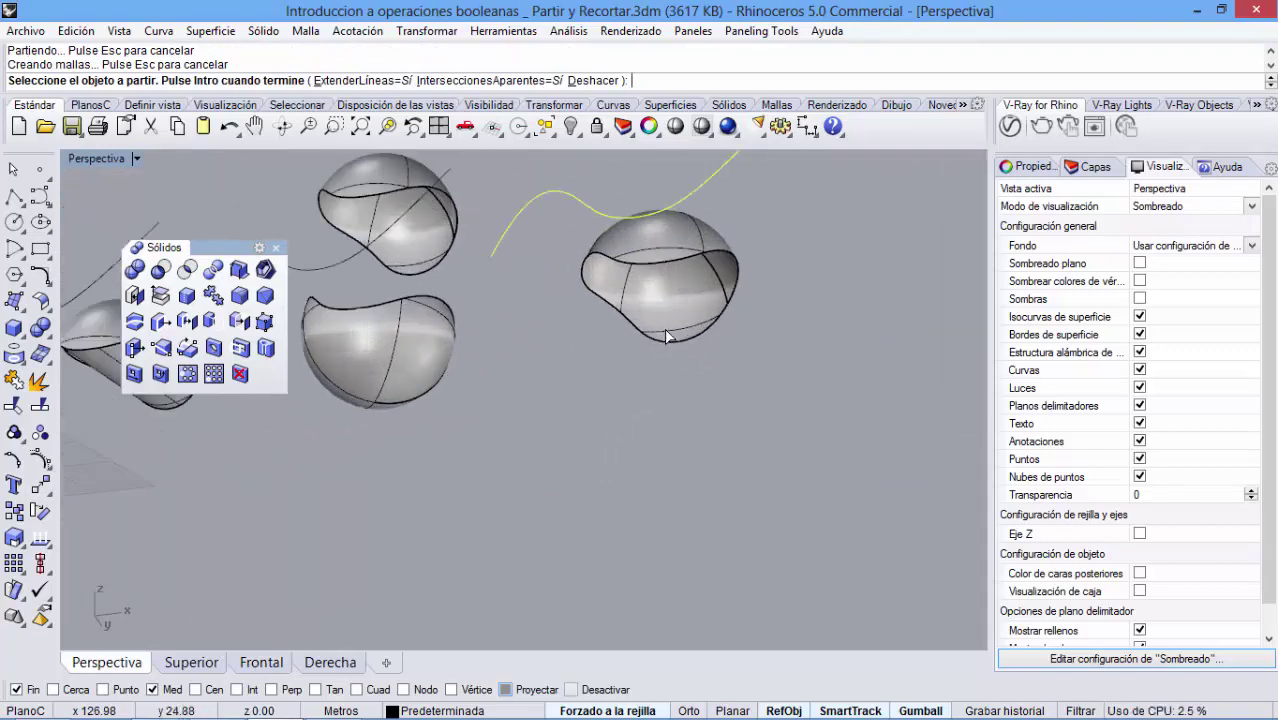
{"action": "scroll", "coordinate": [643, 300], "scroll_direction": "down", "scroll_amount": 6}
{"action": "right_click_drag", "start_coordinate": [637, 295], "coordinate": [588, 437]}
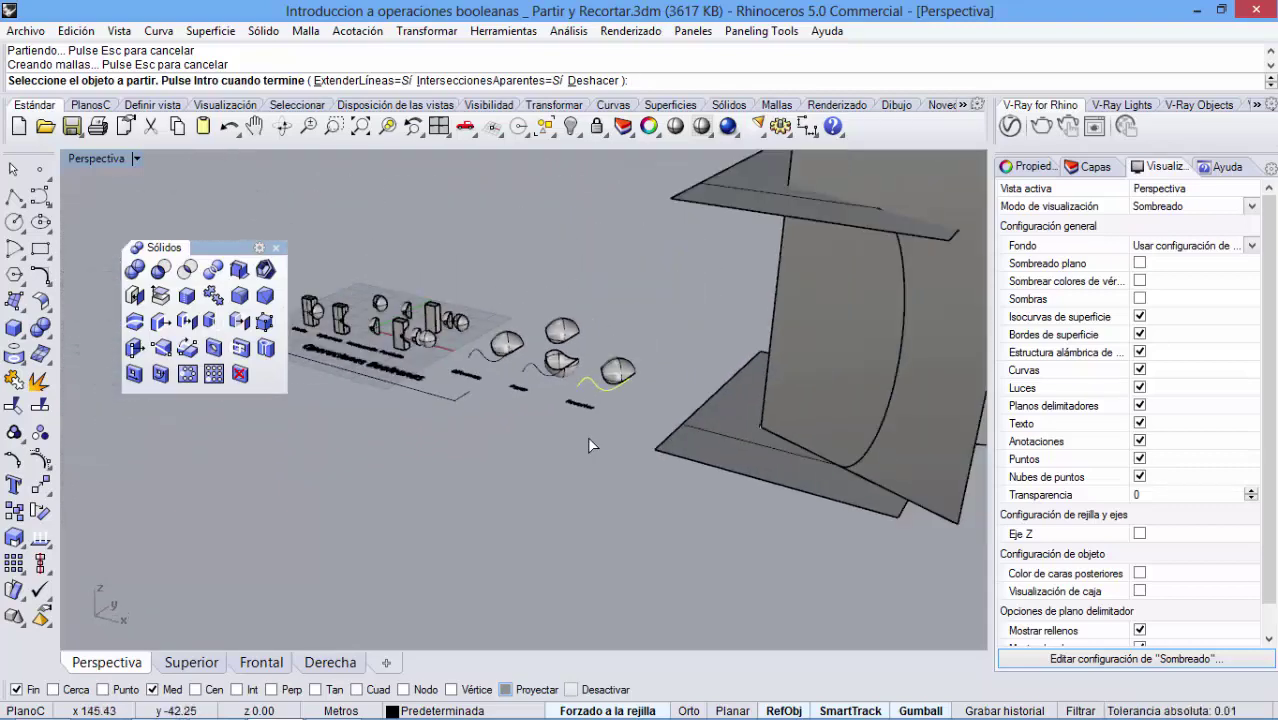
{"action": "scroll", "coordinate": [591, 378], "scroll_direction": "up", "scroll_amount": 6}
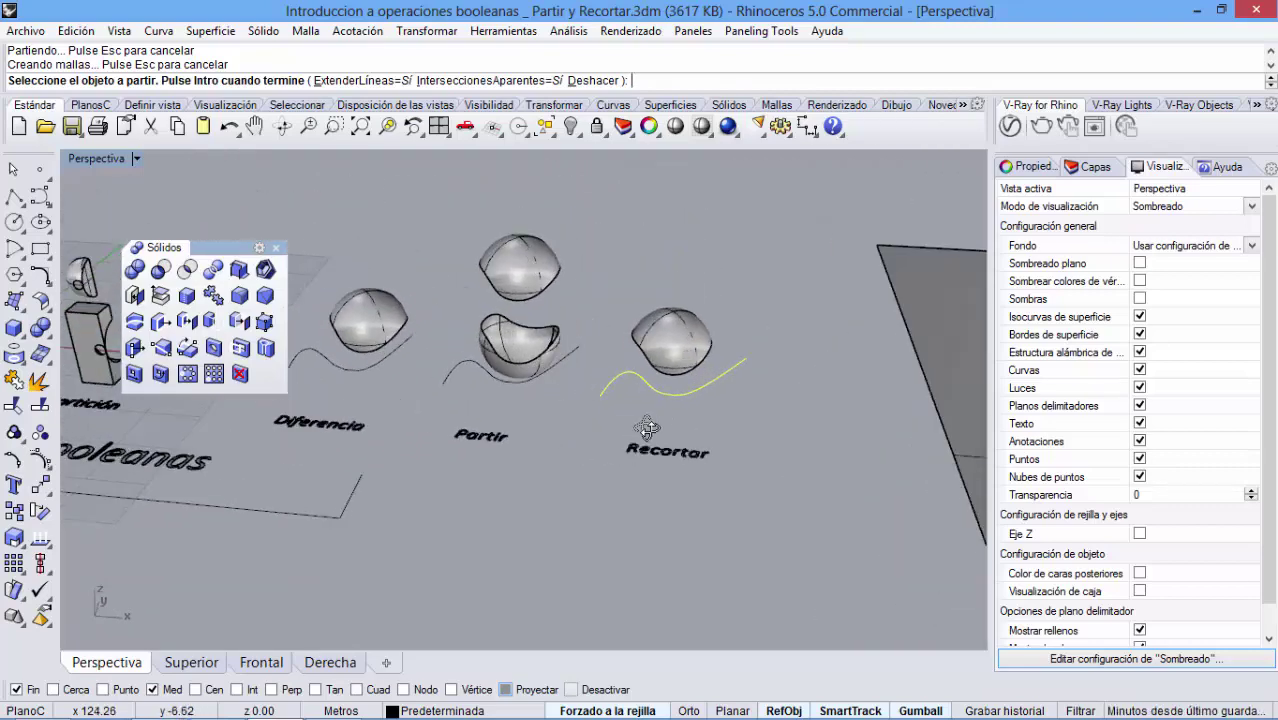
{"action": "right_click_drag", "start_coordinate": [600, 444], "coordinate": [600, 443]}
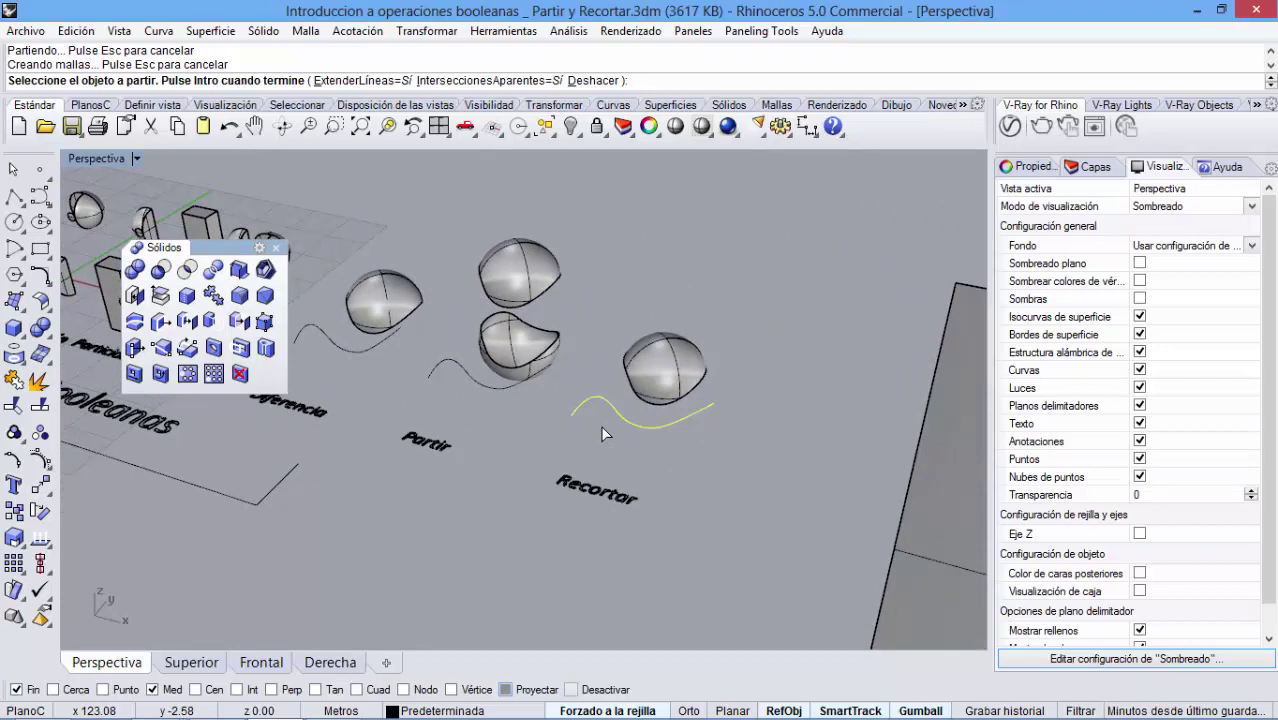
{"action": "mouse_move", "coordinate": [515, 414]}
{"action": "right_mouse_down"}
{"action": "mouse_move", "coordinate": [529, 348]}
{"action": "mouse_move", "coordinate": [515, 414]}
{"action": "right_mouse_up"}
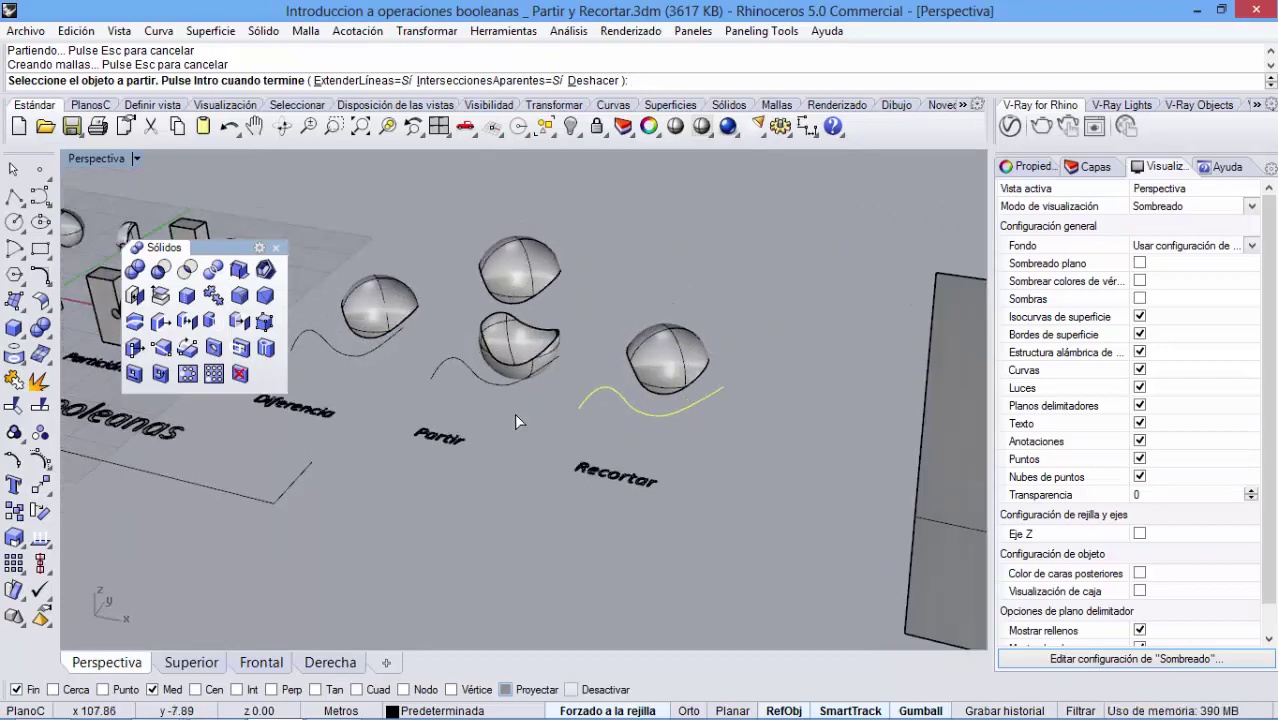
- Undo the Recortar trim, the Diferencia Boolean difference and the move of the Partir sphere's upper piece
{"action": "key", "text": "ctrl+z"}
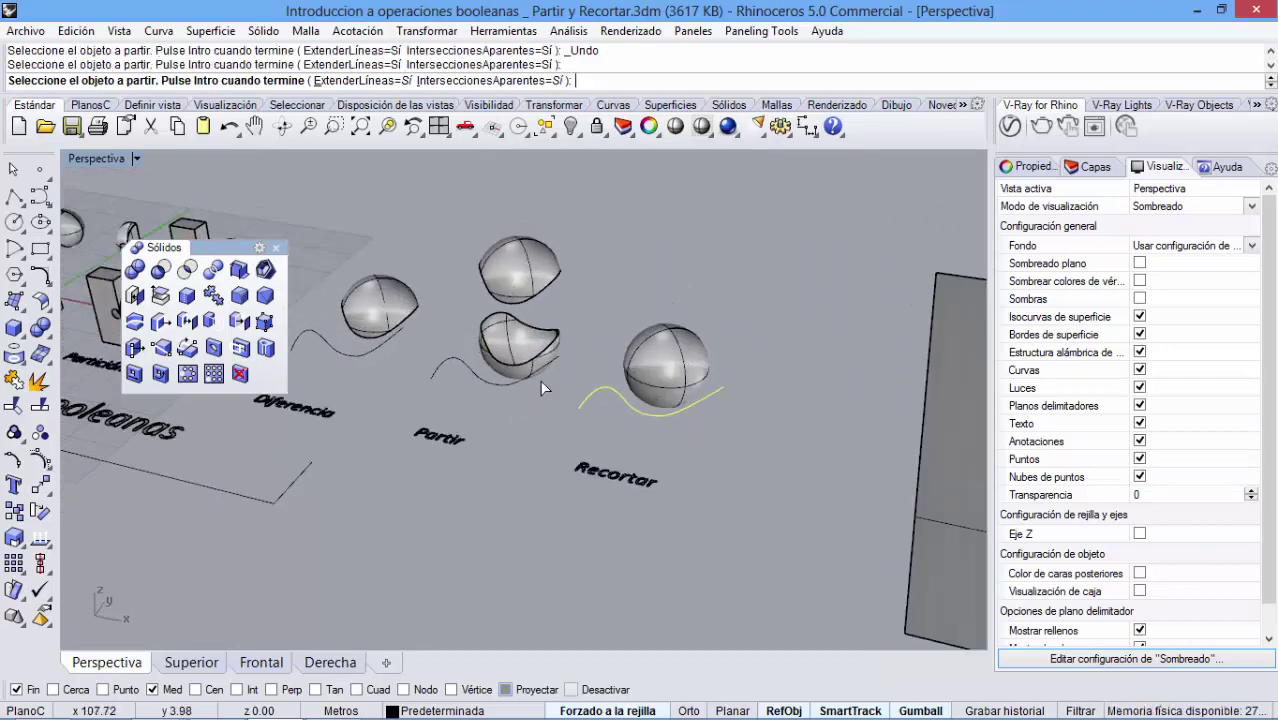
{"action": "key", "text": "Escape"}
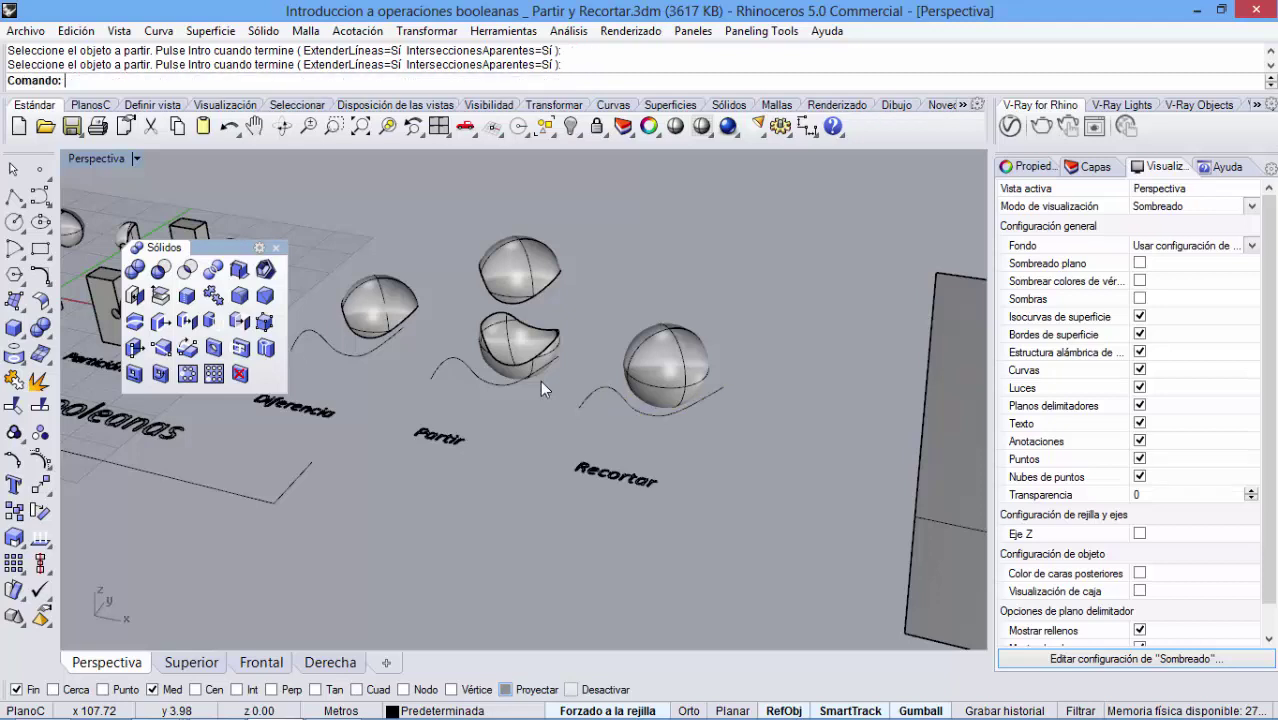
{"action": "key", "text": "ctrl+z"}
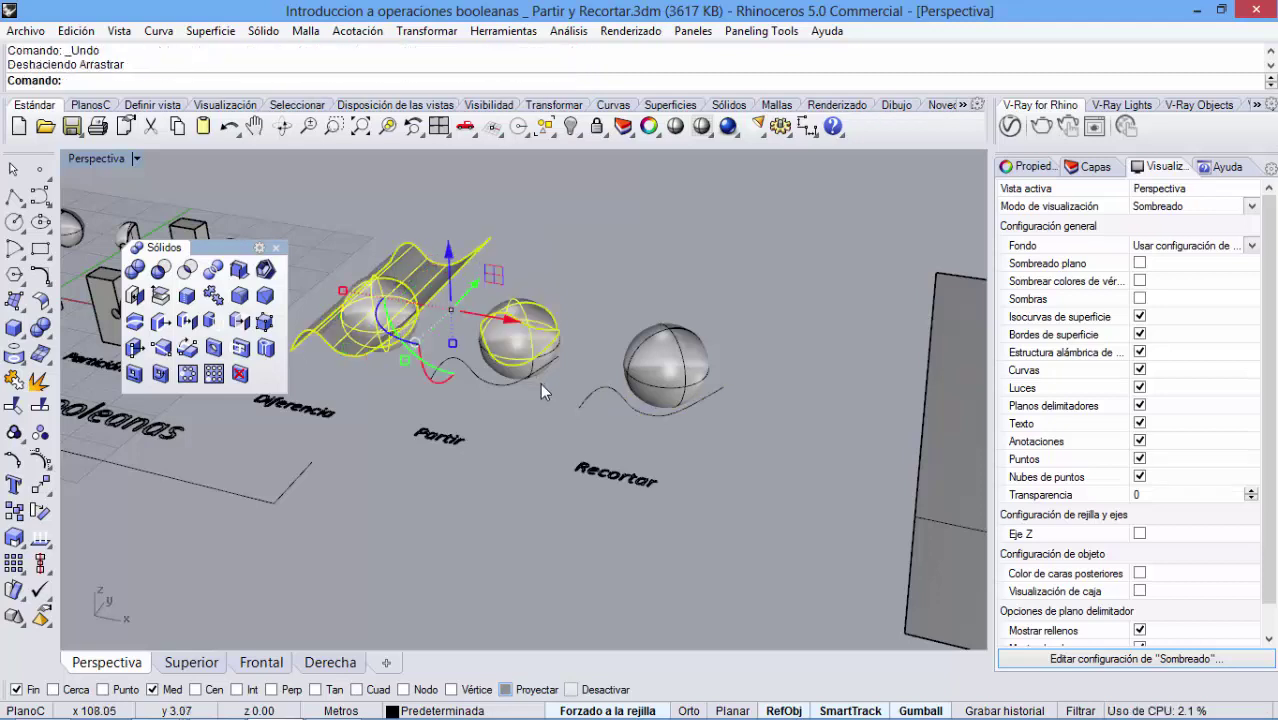
- Undo the split of the Partir sphere
{"action": "left_click", "coordinate": [519, 427]}
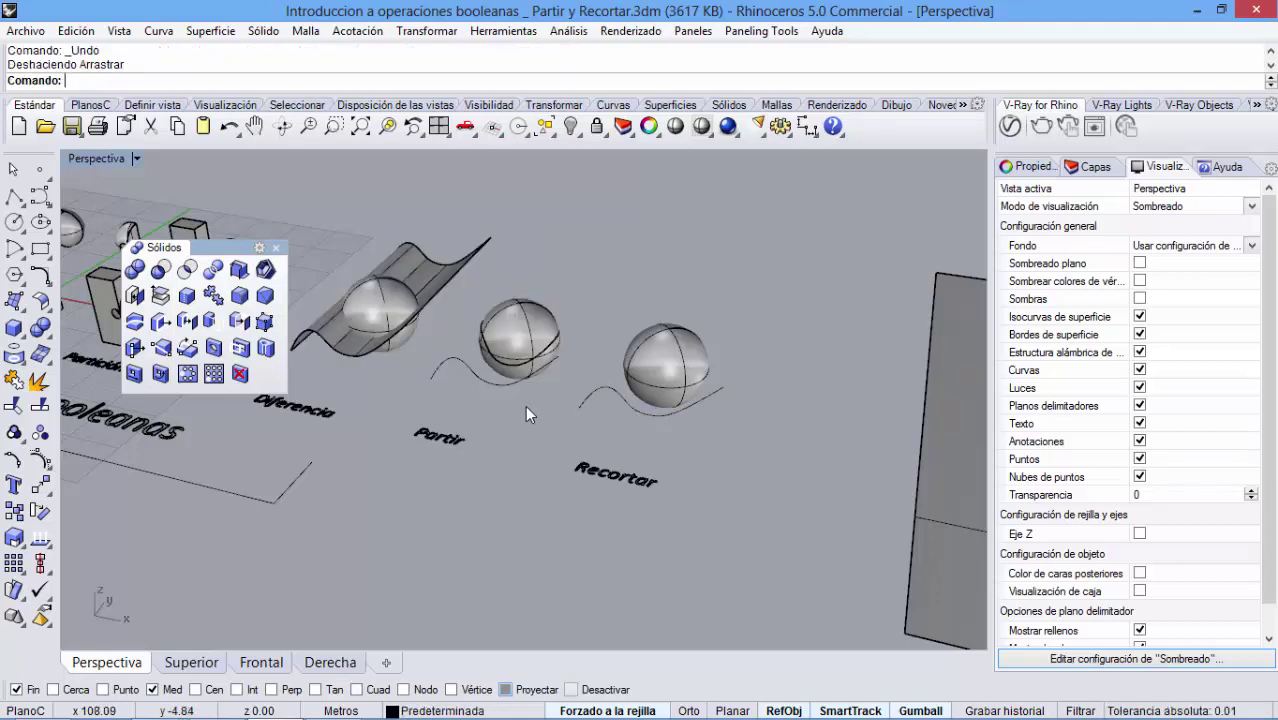
{"action": "key", "text": "ctrl+z"}
{"action": "key", "text": "Escape"}
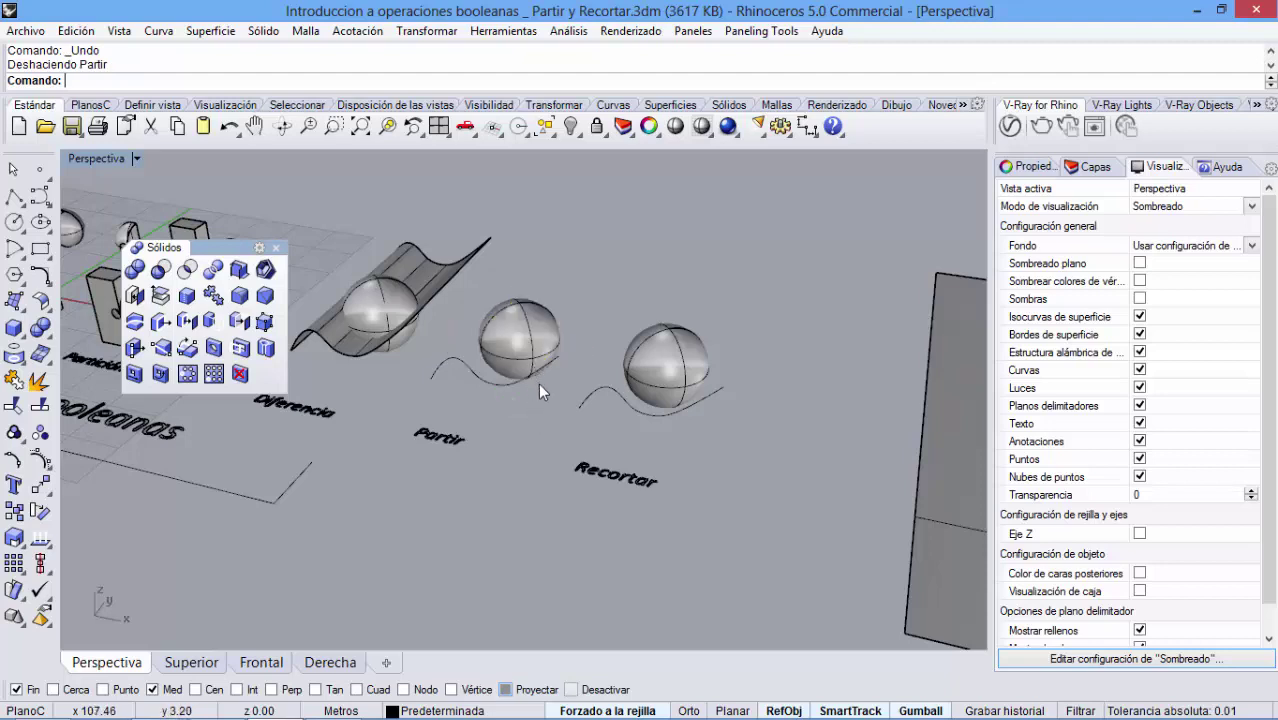
- Extrude the Partir wavy curve straight into a surface about 37 m long that passes through its sphere
{"action": "right_click_drag", "start_coordinate": [539, 382], "coordinate": [504, 410]}
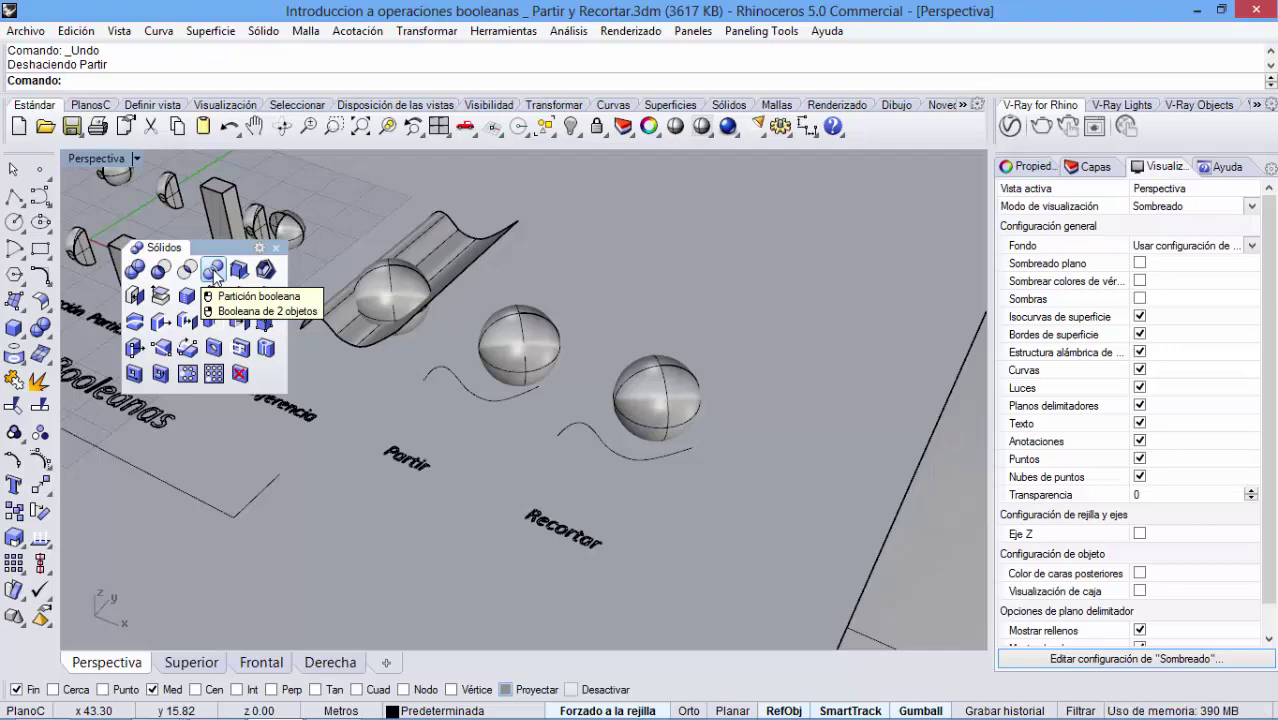
{"action": "scroll", "coordinate": [511, 404], "scroll_direction": "up", "scroll_amount": 2}
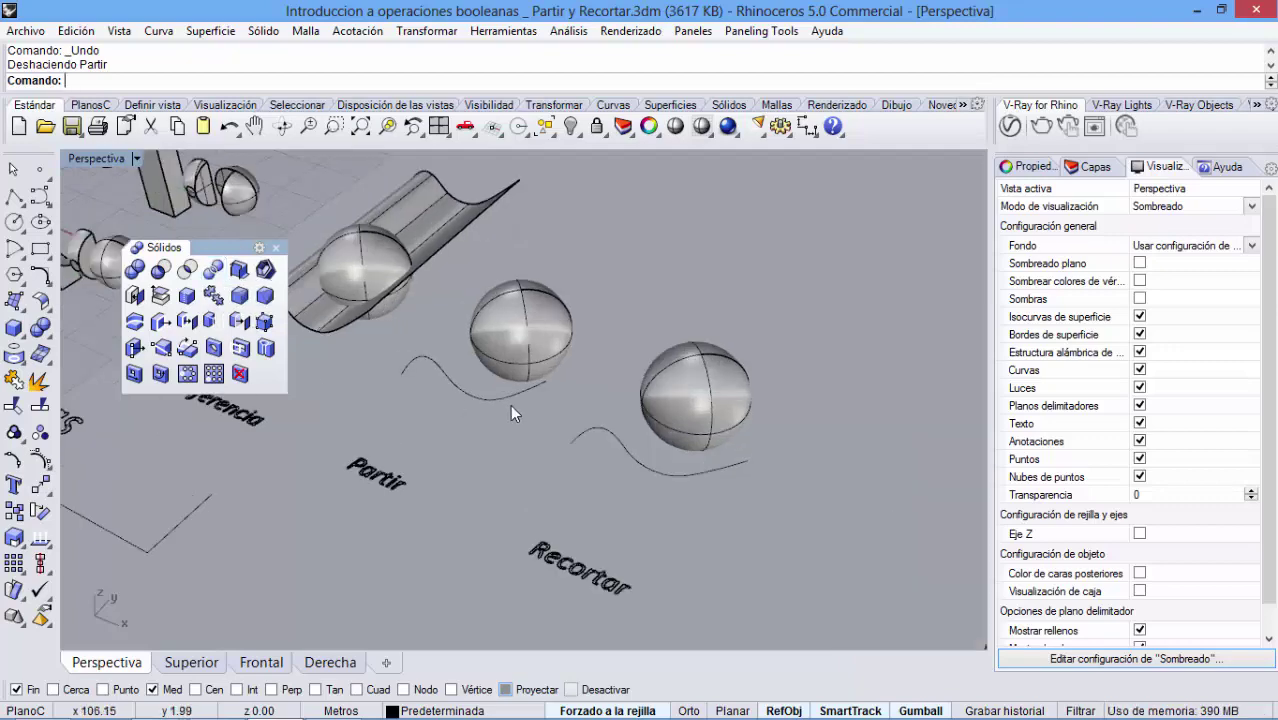
{"action": "left_click", "coordinate": [506, 395]}
{"action": "left_click", "coordinate": [212, 36]}
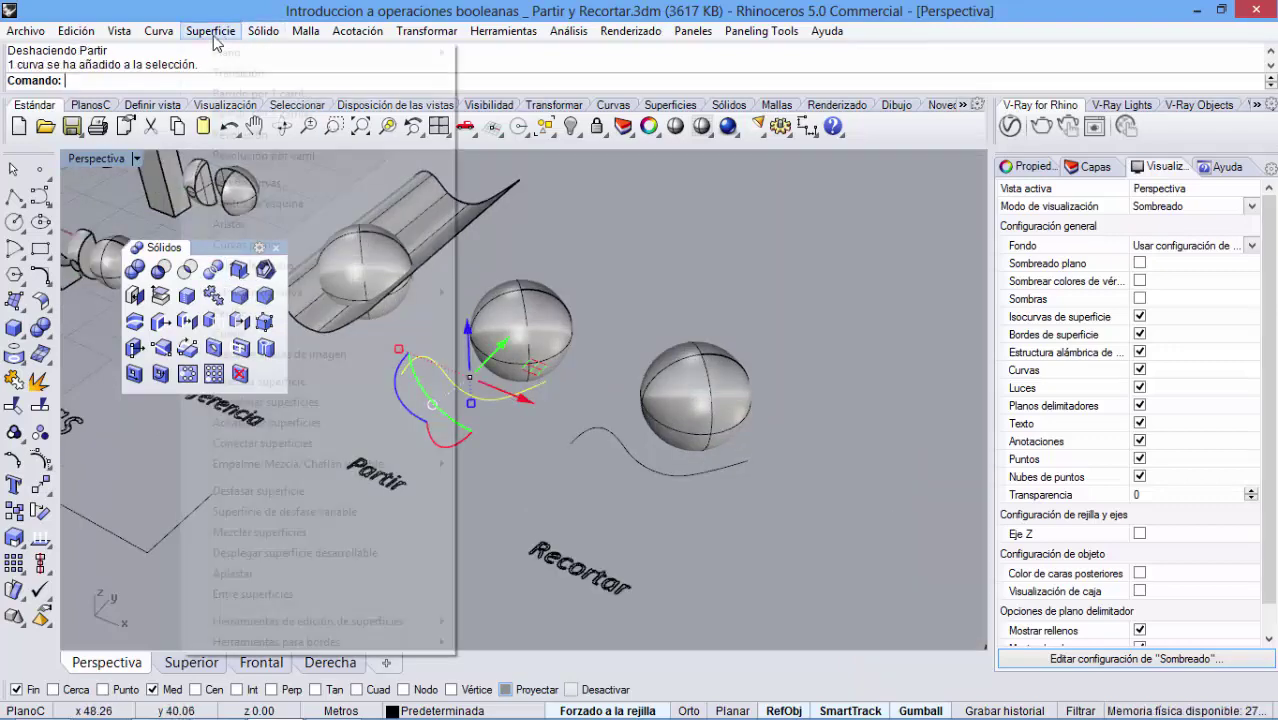
{"action": "mouse_move", "coordinate": [280, 296]}
{"action": "left_click", "coordinate": [483, 294]}
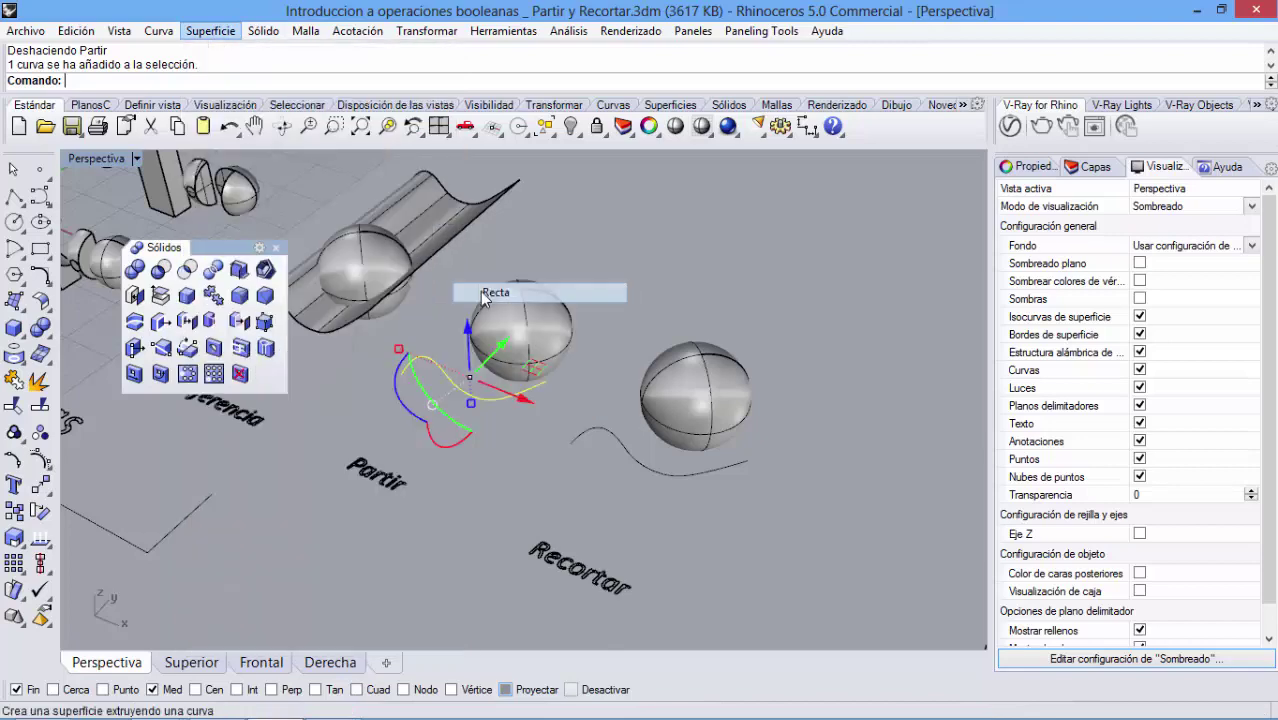
{"action": "left_click", "coordinate": [625, 280]}
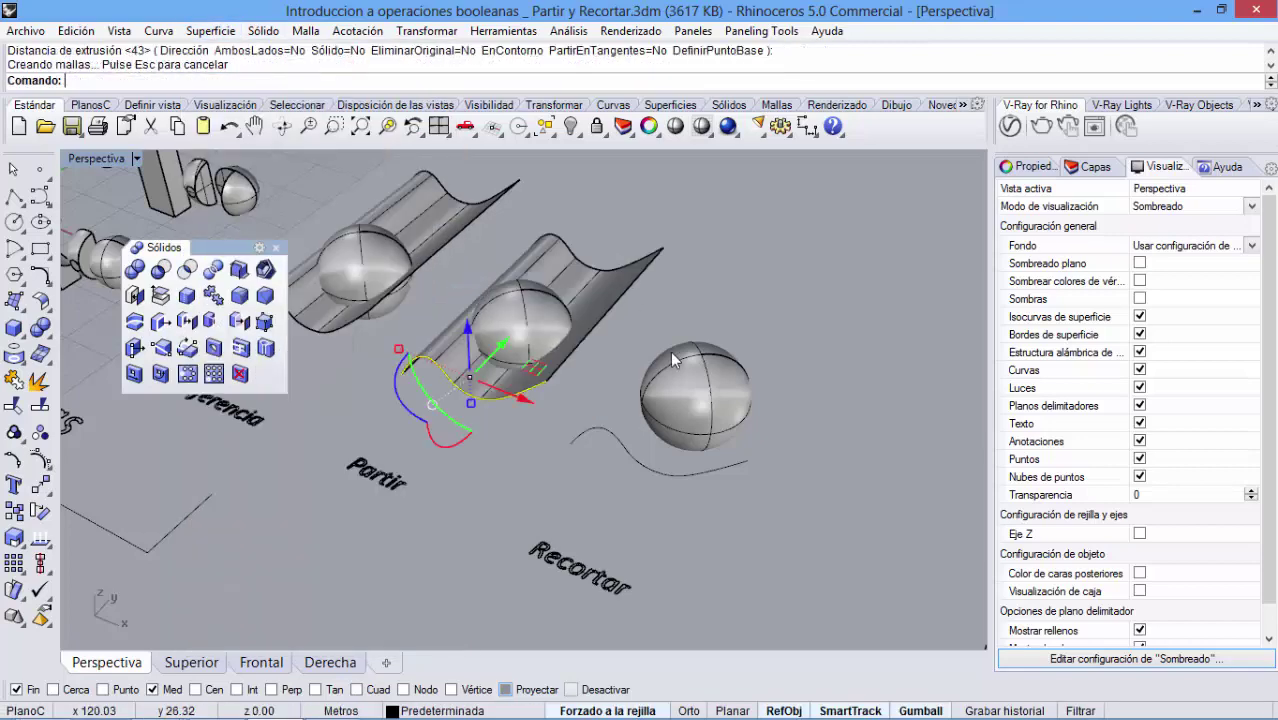
- Extrude the Recortar wavy curve straight into an open surface that passes completely through its sphere
{"action": "left_click", "coordinate": [631, 461]}
{"action": "right_click", "coordinate": [634, 463]}
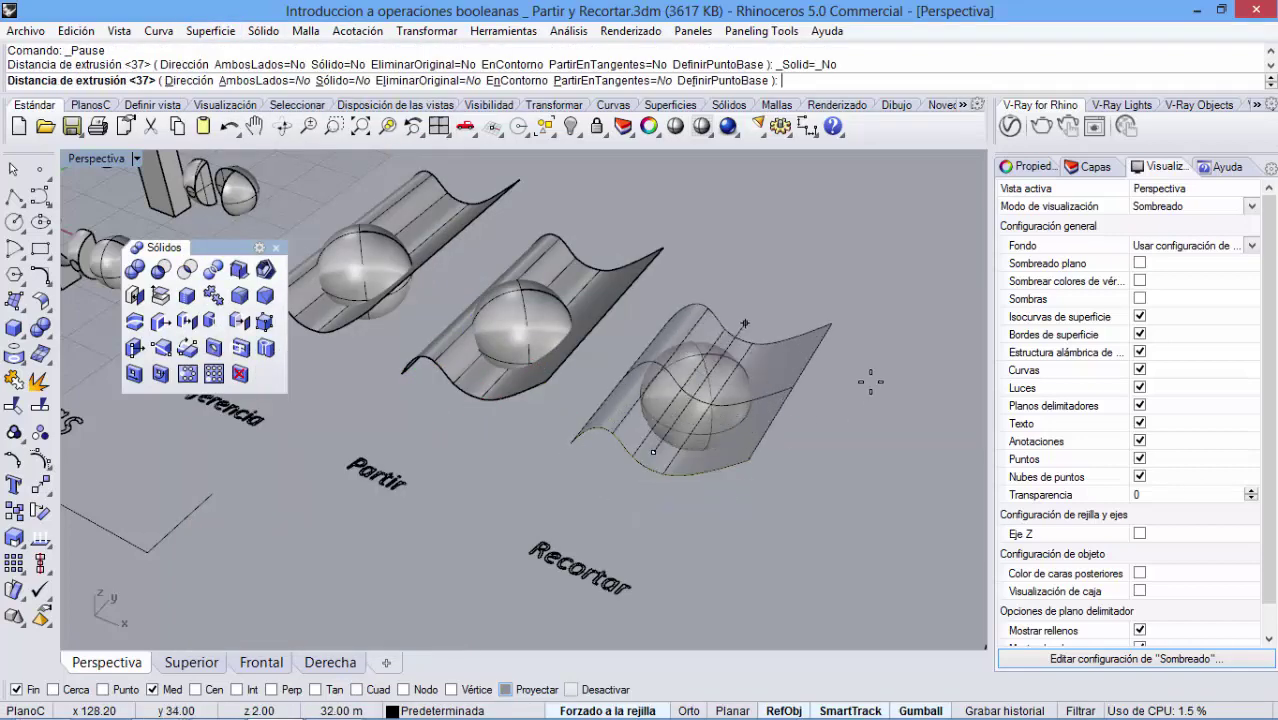
{"action": "left_click", "coordinate": [820, 498]}
- Boolean-split the Partir sphere, using its extruded wavy surface as the cutting object
{"action": "right_click_drag", "start_coordinate": [632, 464], "coordinate": [701, 413]}
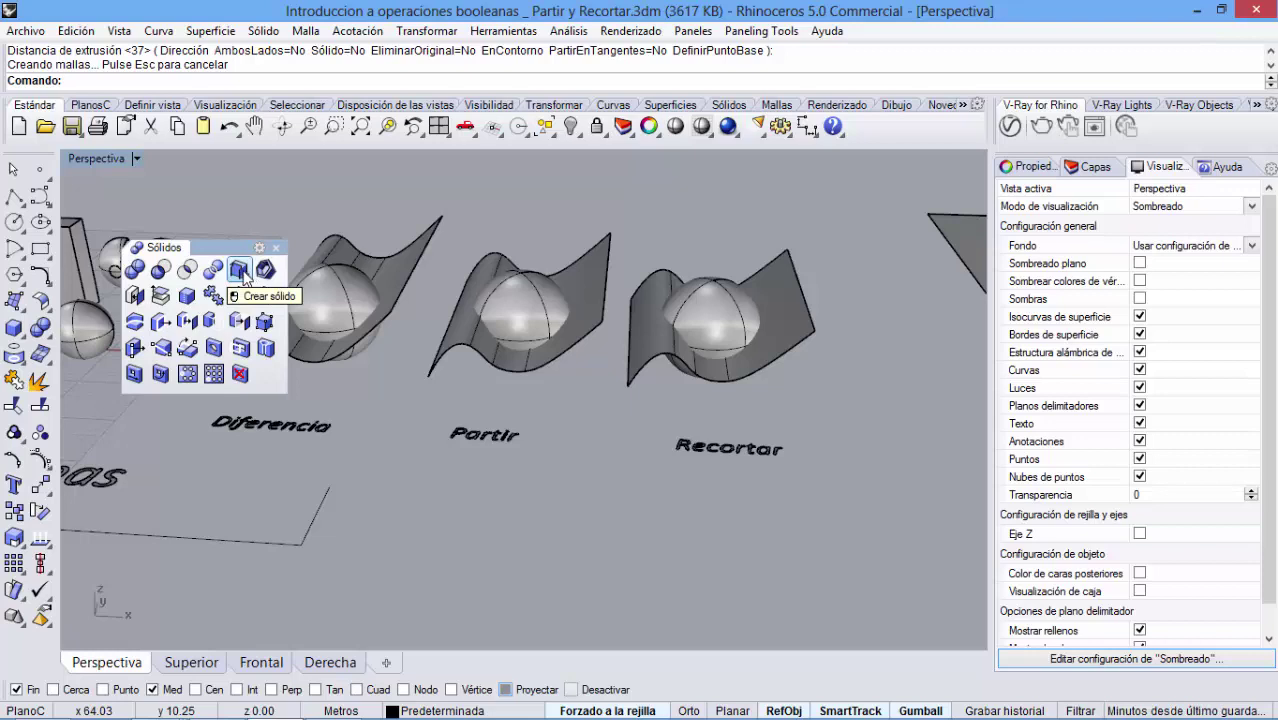
{"action": "left_click", "coordinate": [214, 272]}
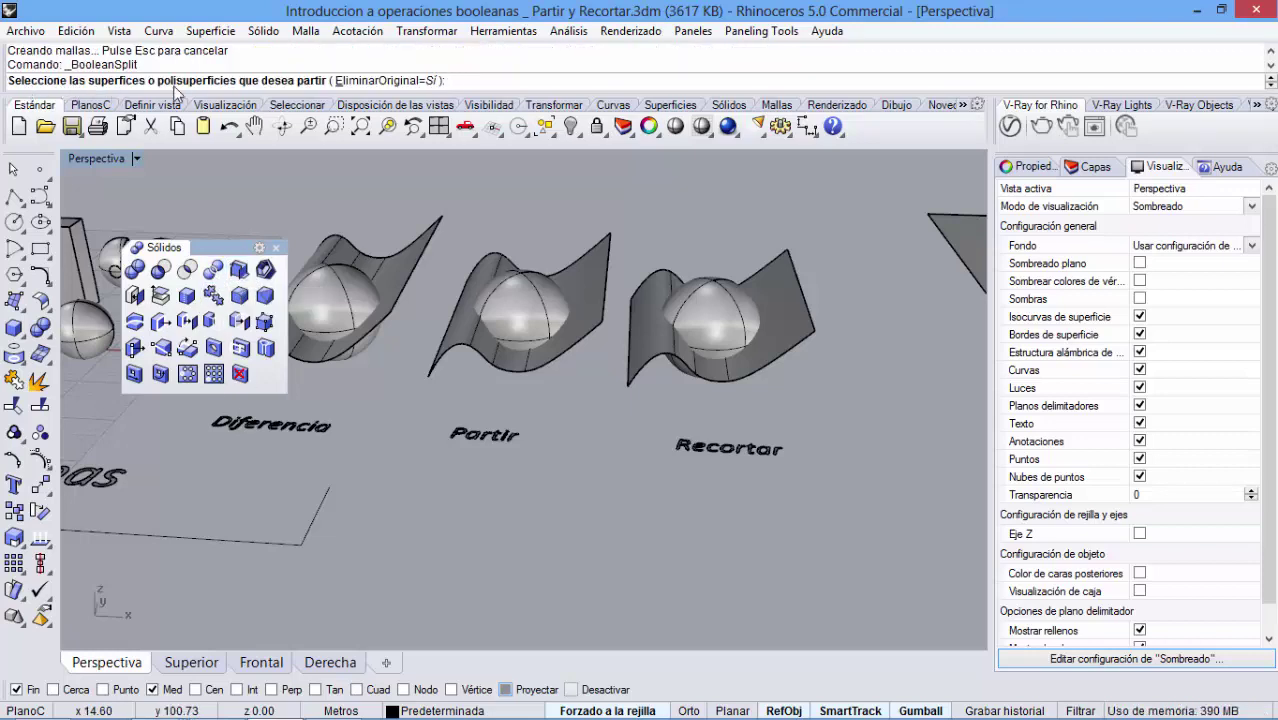
{"action": "left_click", "coordinate": [543, 301]}
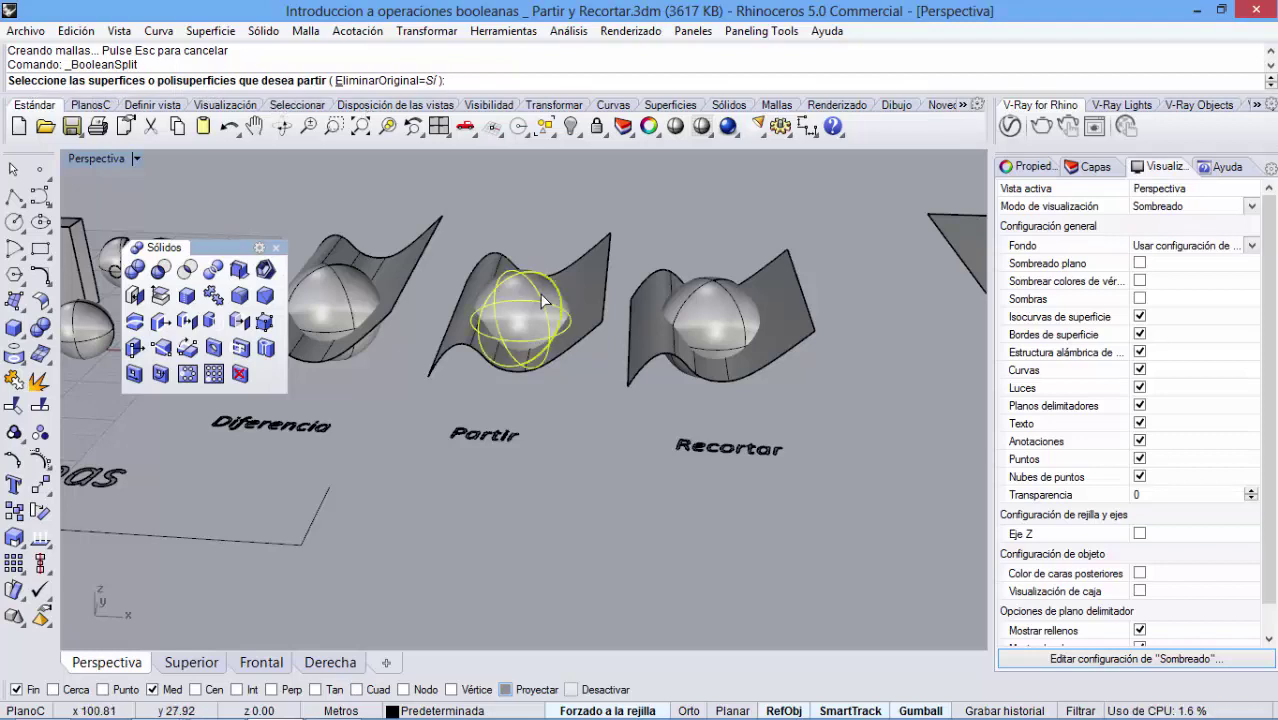
{"action": "key", "text": "Return"}
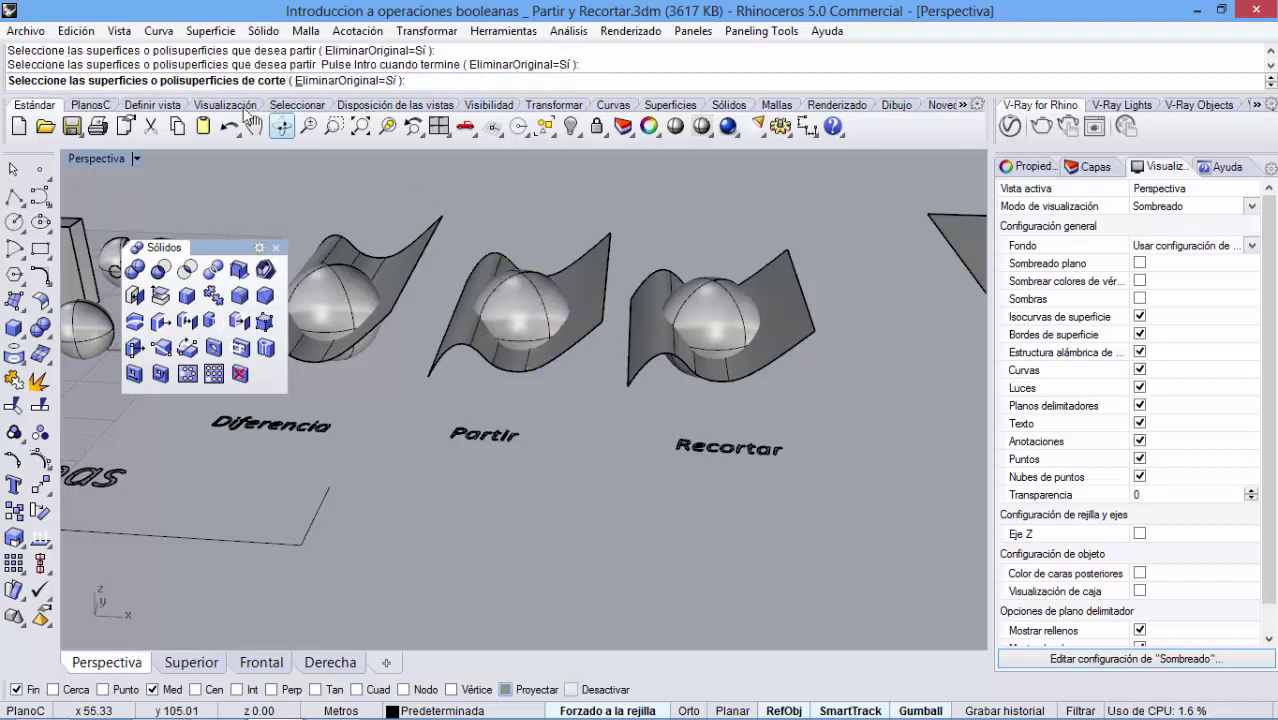
{"action": "left_click", "coordinate": [591, 272]}
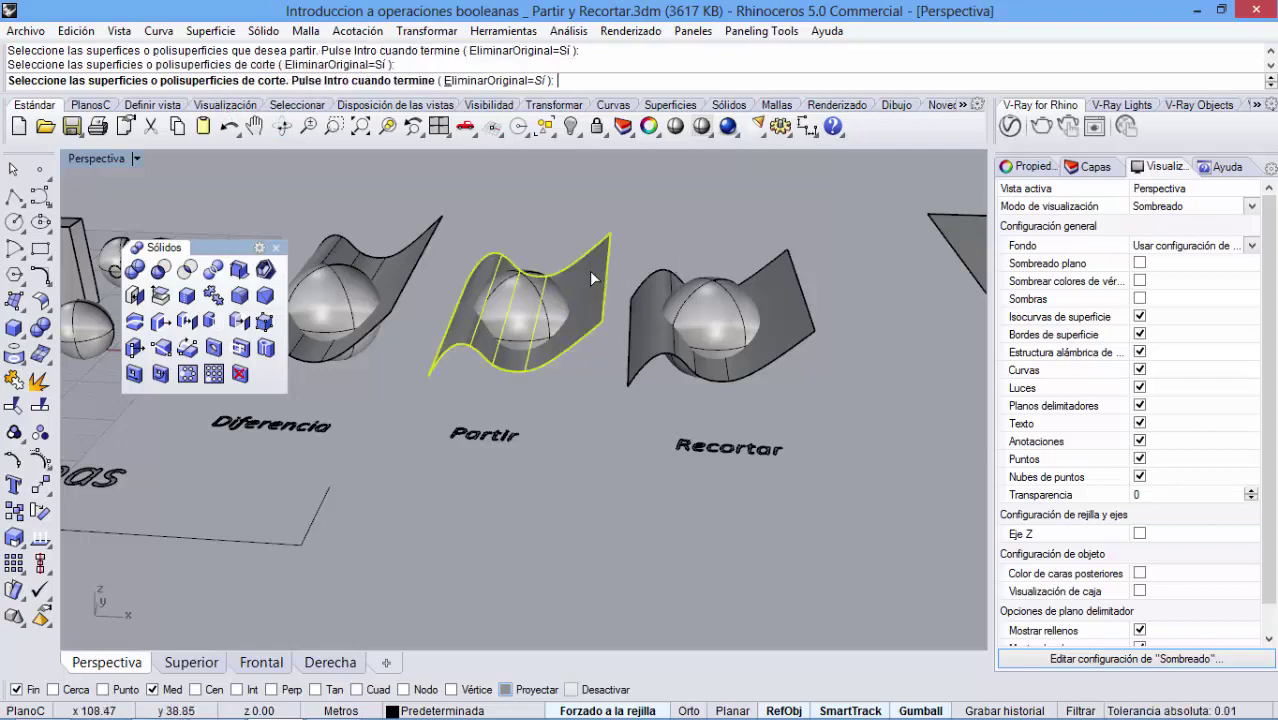
{"action": "key", "text": "Return"}
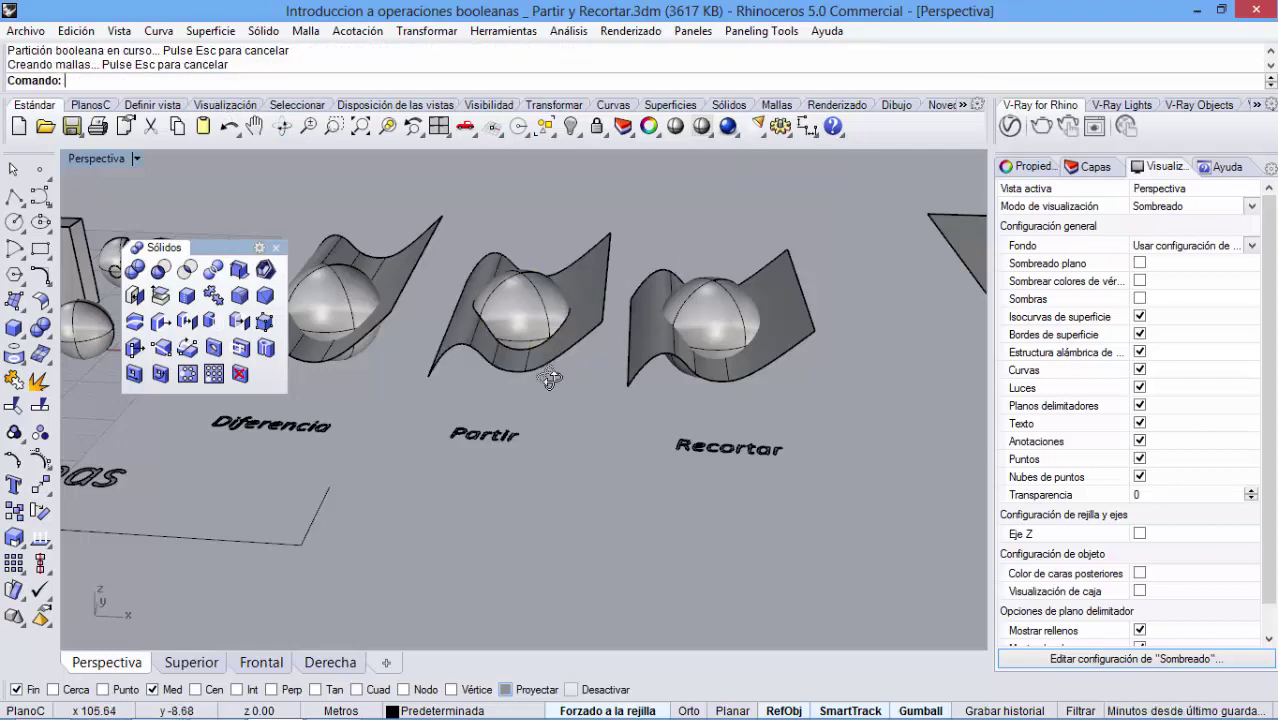
- Raise the upper piece of the Partir sphere above the lower one and hide the wavy cutting surface
{"action": "right_click_drag", "start_coordinate": [550, 377], "coordinate": [540, 351]}
{"action": "left_click", "coordinate": [532, 282]}
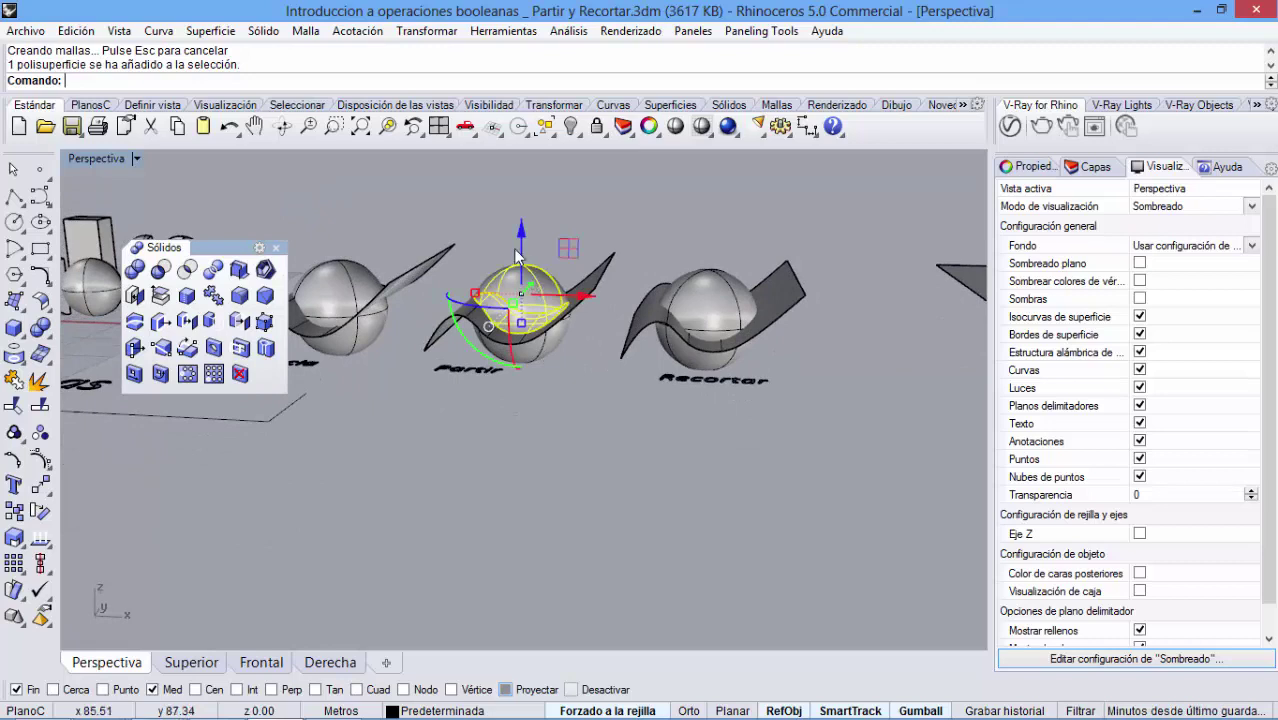
{"action": "left_click_drag", "start_coordinate": [520, 247], "coordinate": [520, 162]}
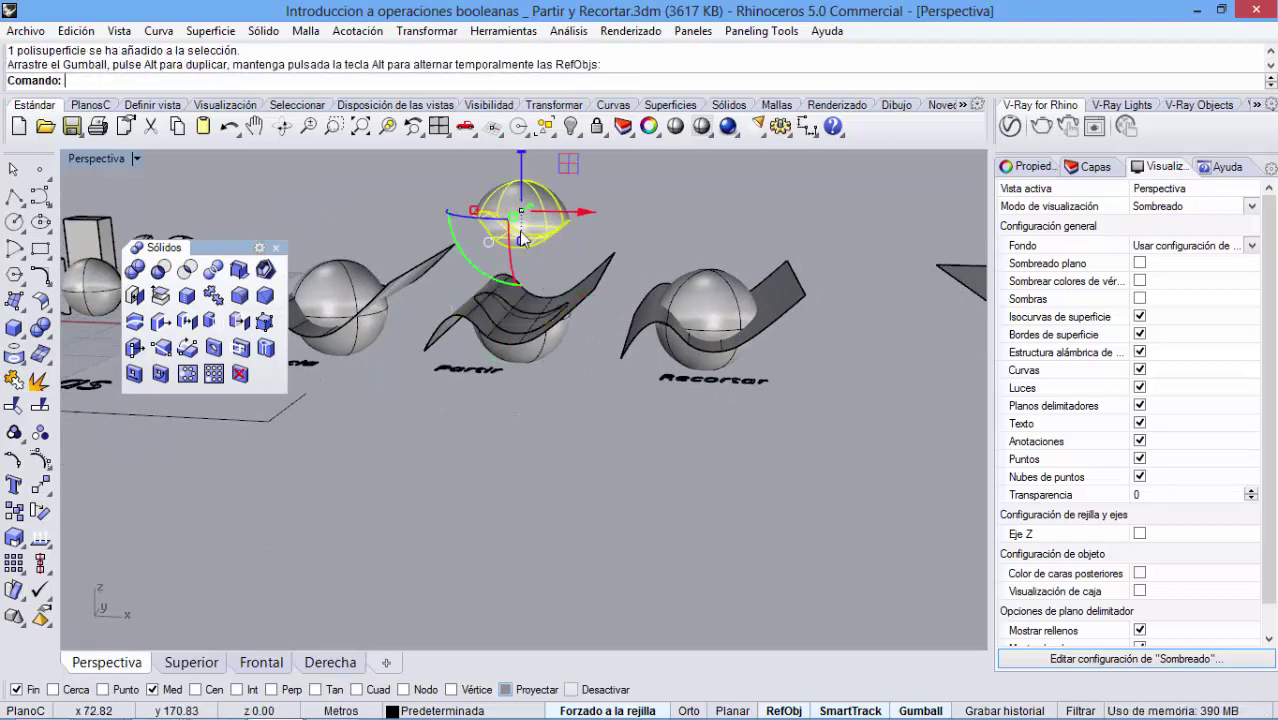
{"action": "left_click", "coordinate": [576, 298]}
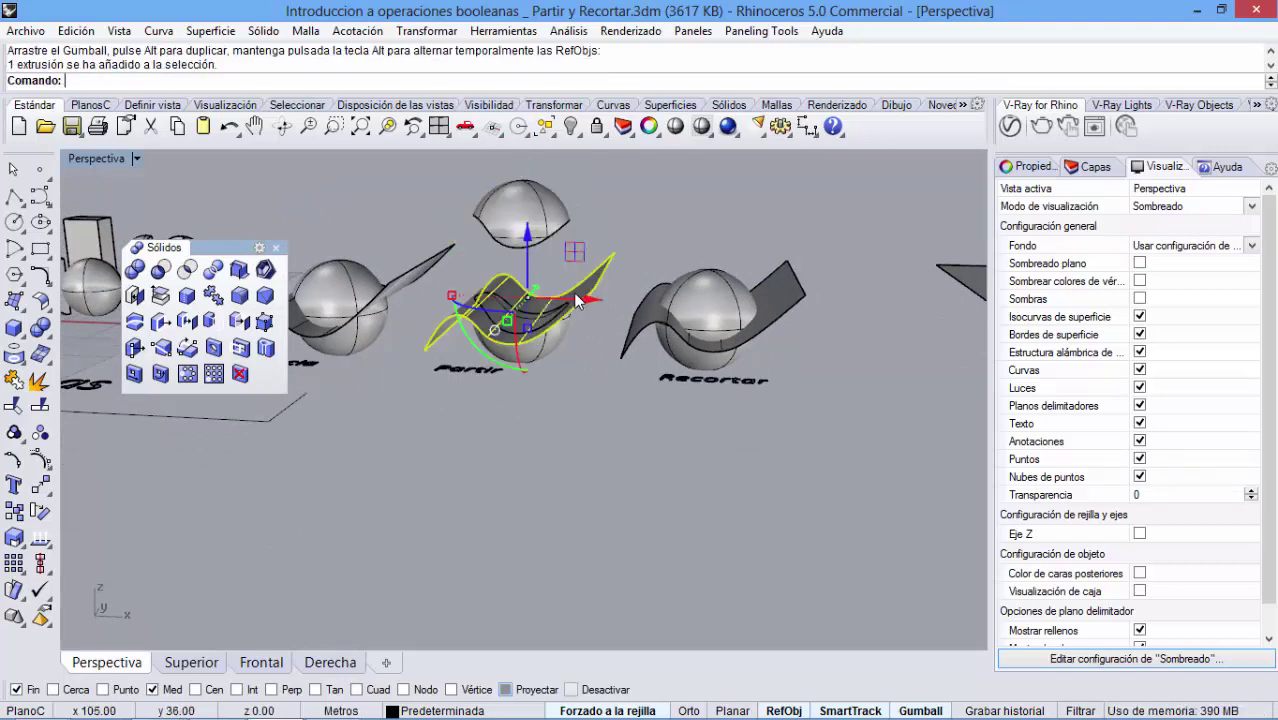
{"action": "left_click", "coordinate": [579, 136]}
- Examine the cut faces of both Partir sphere pieces from above and below
{"action": "right_click_drag", "start_coordinate": [565, 243], "coordinate": [523, 330]}
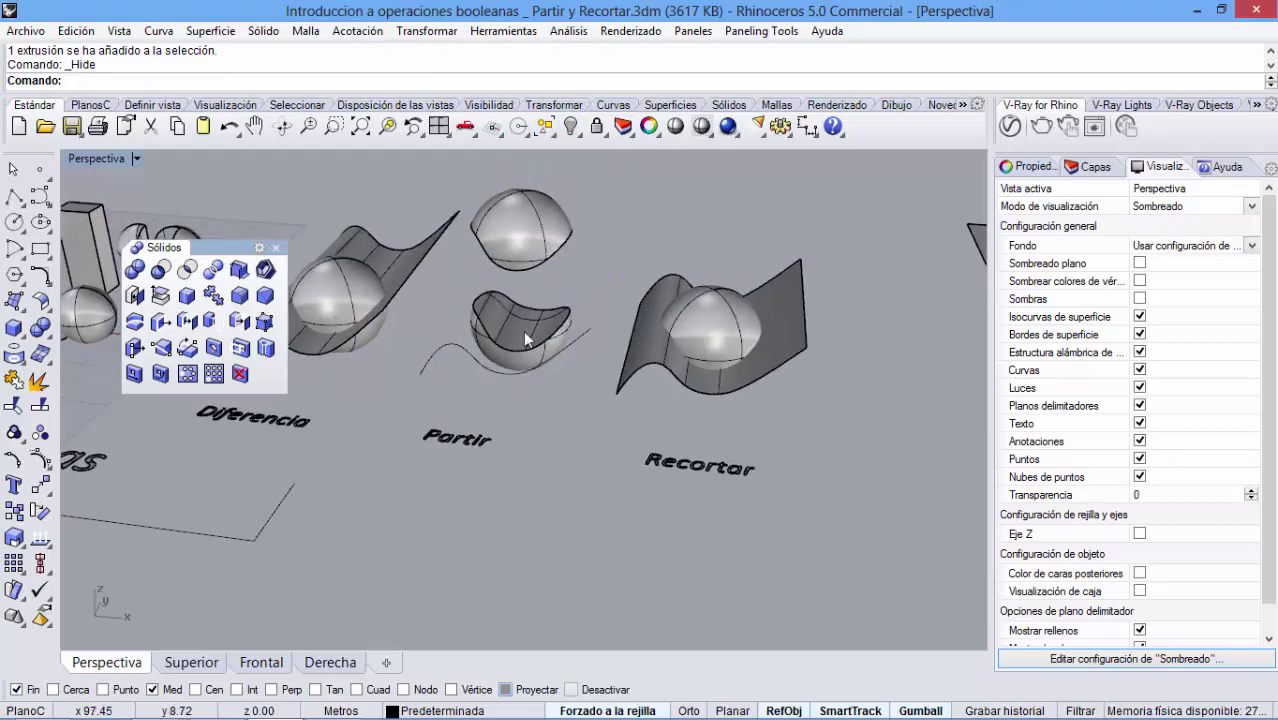
{"action": "scroll", "coordinate": [535, 336], "scroll_direction": "up", "scroll_amount": 8}
{"action": "right_click_drag", "start_coordinate": [540, 385], "coordinate": [612, 310]}
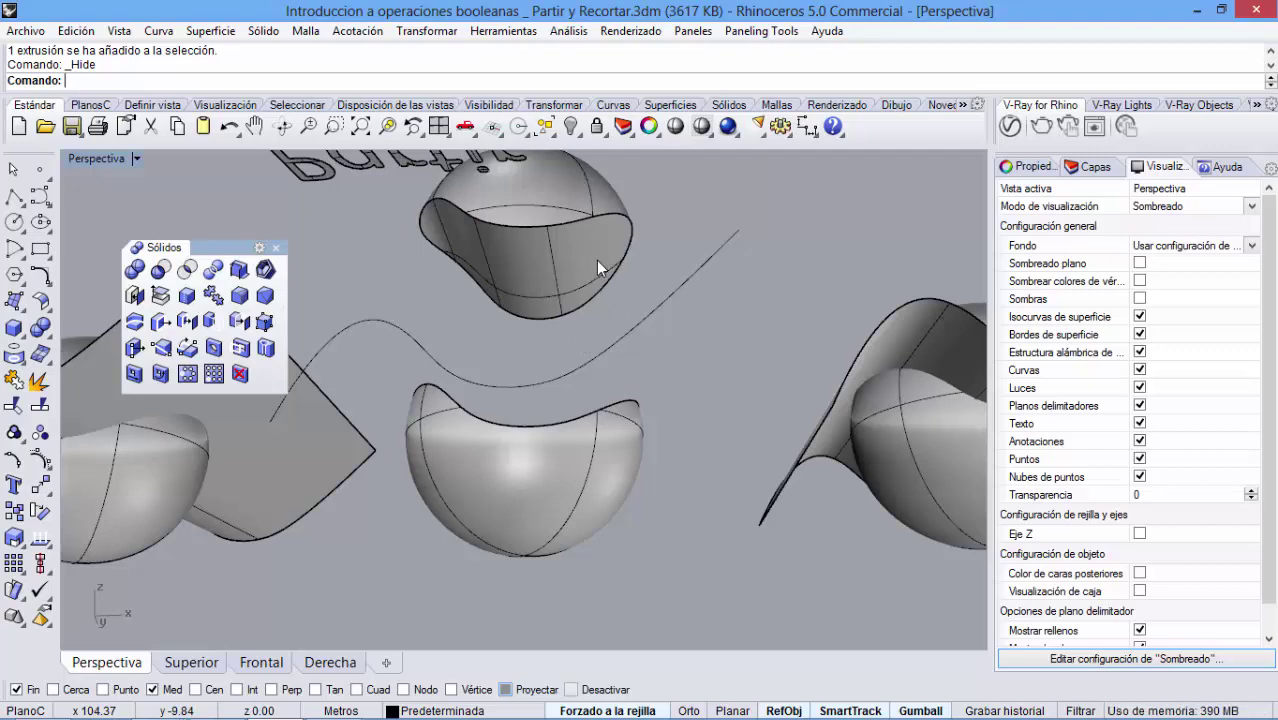
{"action": "right_click_drag", "start_coordinate": [596, 259], "coordinate": [533, 392]}
{"action": "scroll", "coordinate": [533, 392], "scroll_direction": "down", "scroll_amount": 5}
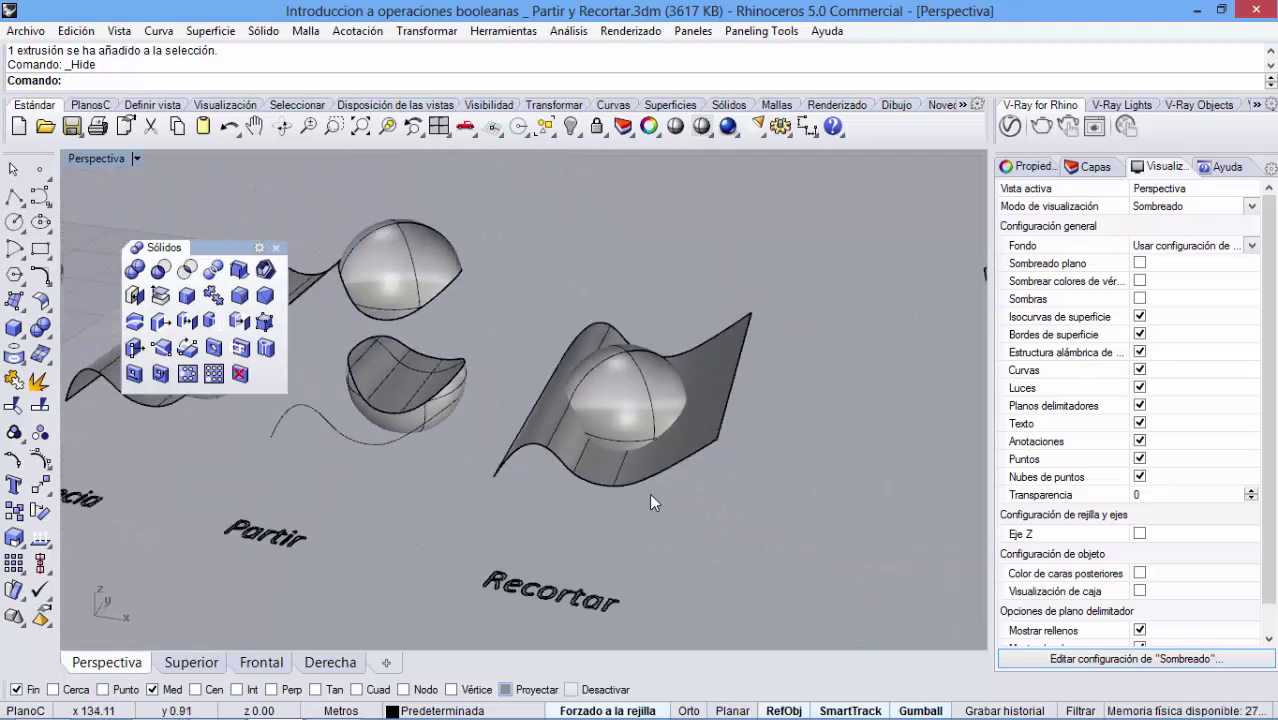
- Split the Recortar sphere with the regular Split command, using its extruded wavy surface as the cutting object
{"action": "right_click_drag", "start_coordinate": [649, 493], "coordinate": [634, 440]}
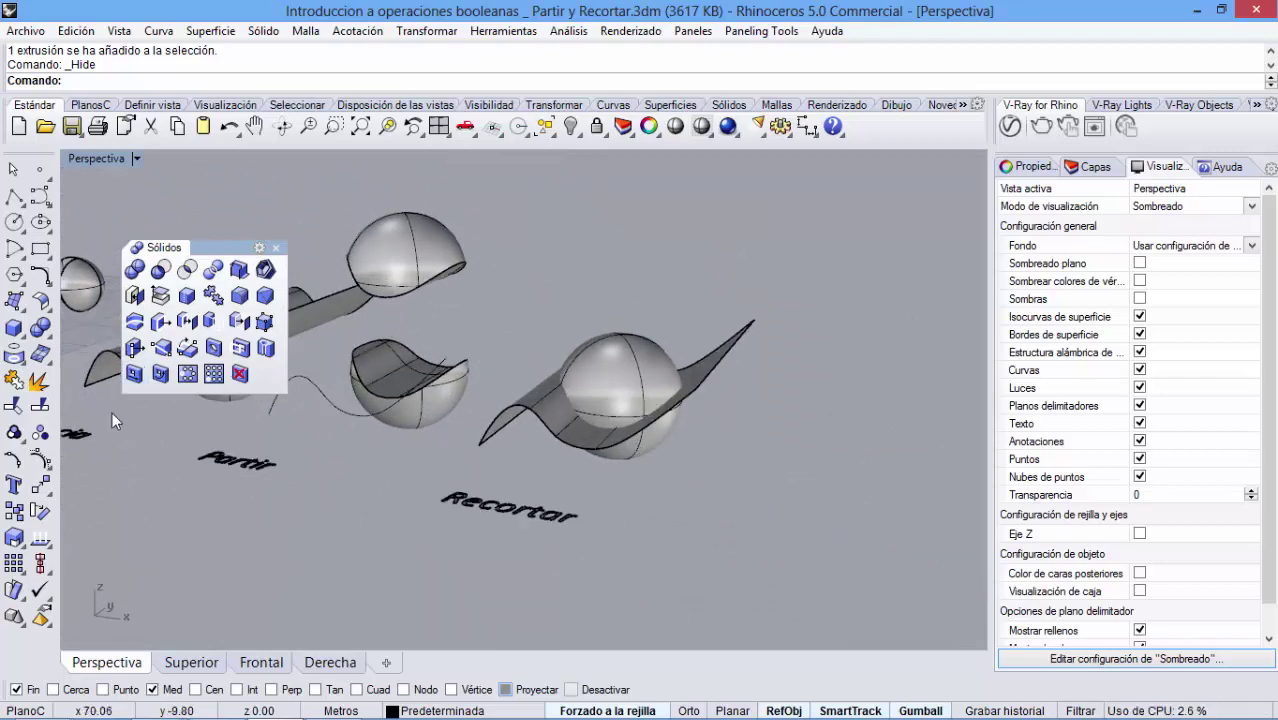
{"action": "left_click", "coordinate": [41, 405]}
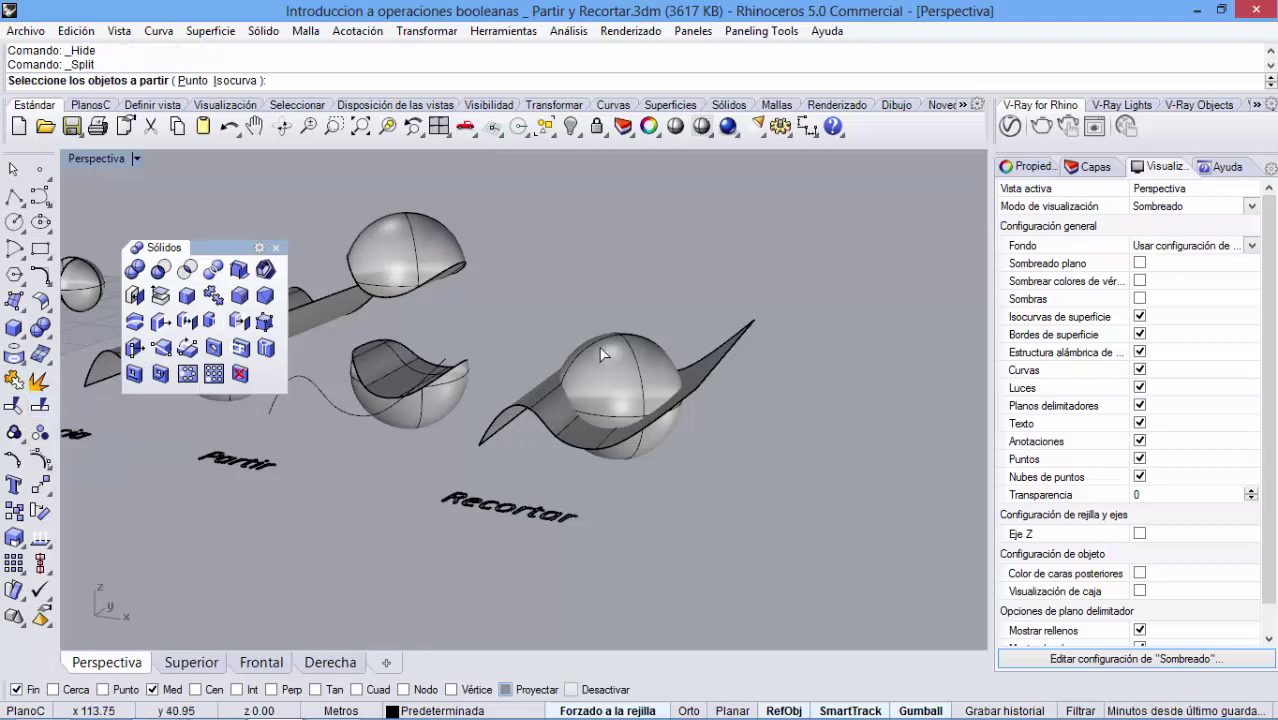
{"action": "left_click", "coordinate": [645, 360]}
{"action": "key", "text": "Return"}
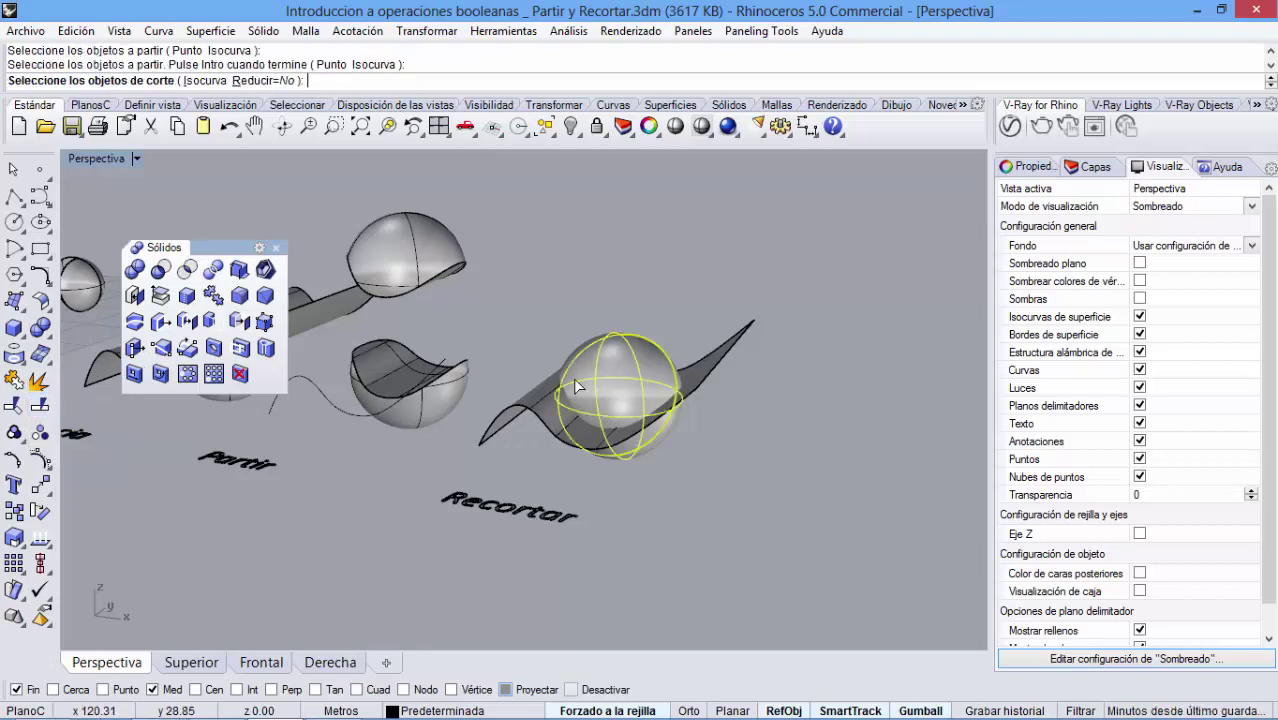
{"action": "left_click", "coordinate": [542, 391]}
{"action": "key", "text": "Return"}
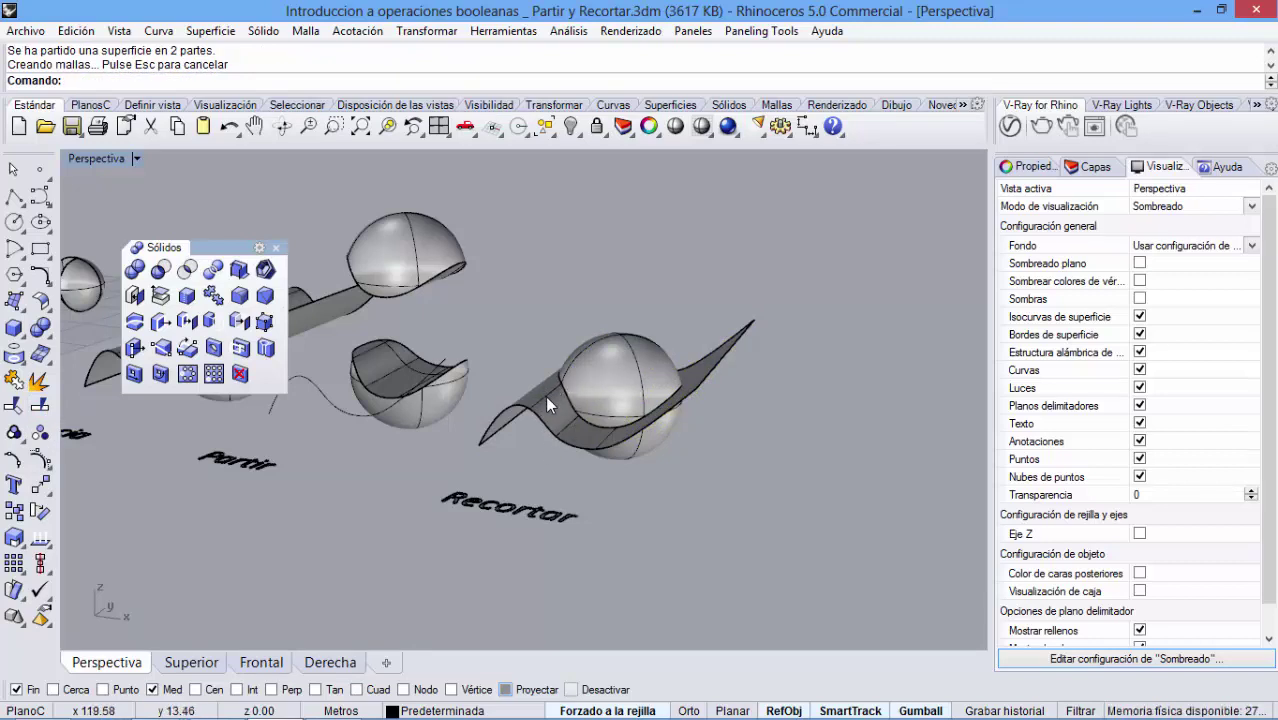
- Raise the upper piece of the Recortar sphere about 13 m and hide its wavy cutting surface
{"action": "left_click", "coordinate": [603, 357]}
{"action": "left_click_drag", "start_coordinate": [622, 307], "coordinate": [622, 197]}
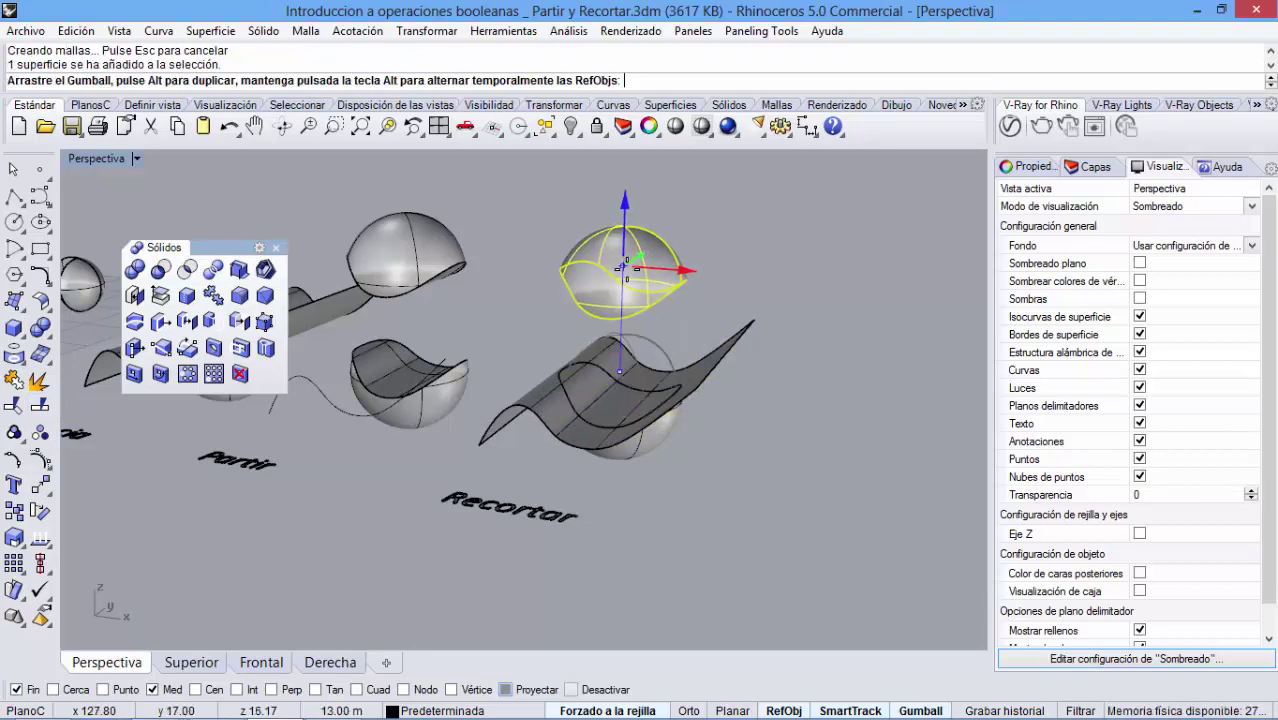
{"action": "left_click", "coordinate": [636, 444]}
{"action": "left_click", "coordinate": [686, 380]}
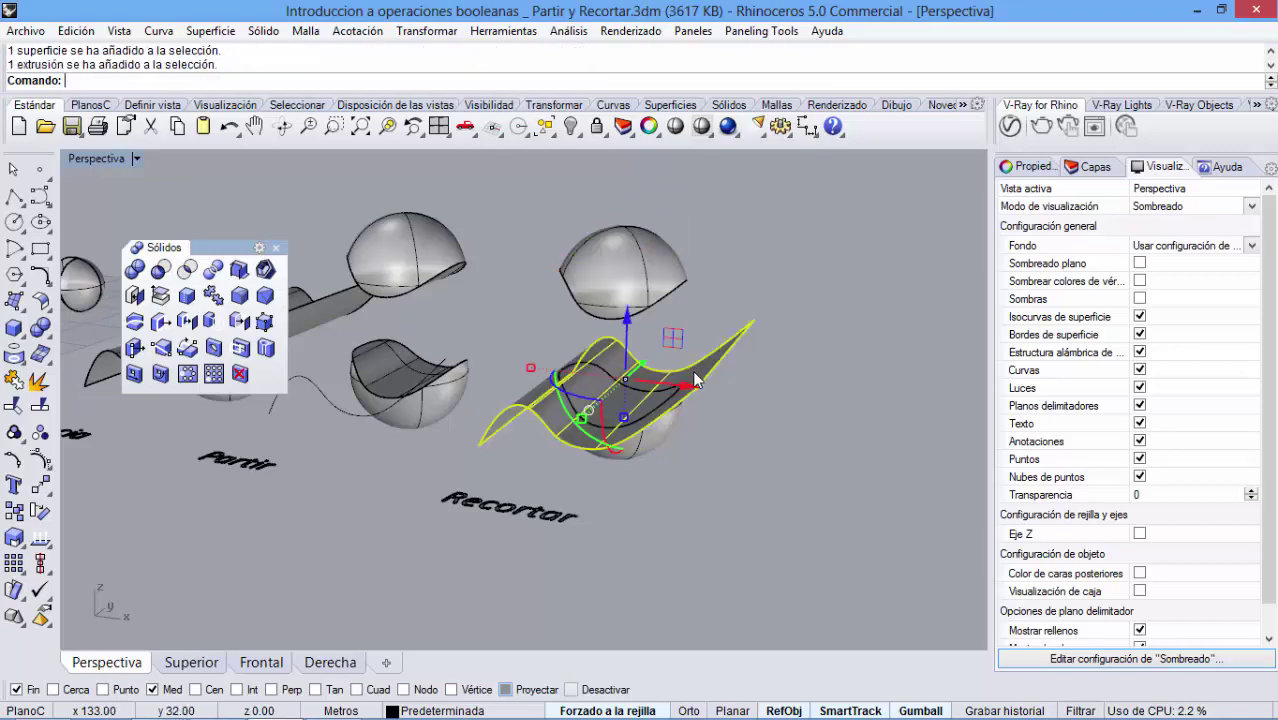
{"action": "left_click", "coordinate": [571, 126]}
- Examine the Recortar sphere pieces from above and below and compare their cut openings with the Boolean-split Partir pieces
{"action": "right_click_drag", "start_coordinate": [592, 402], "coordinate": [619, 426]}
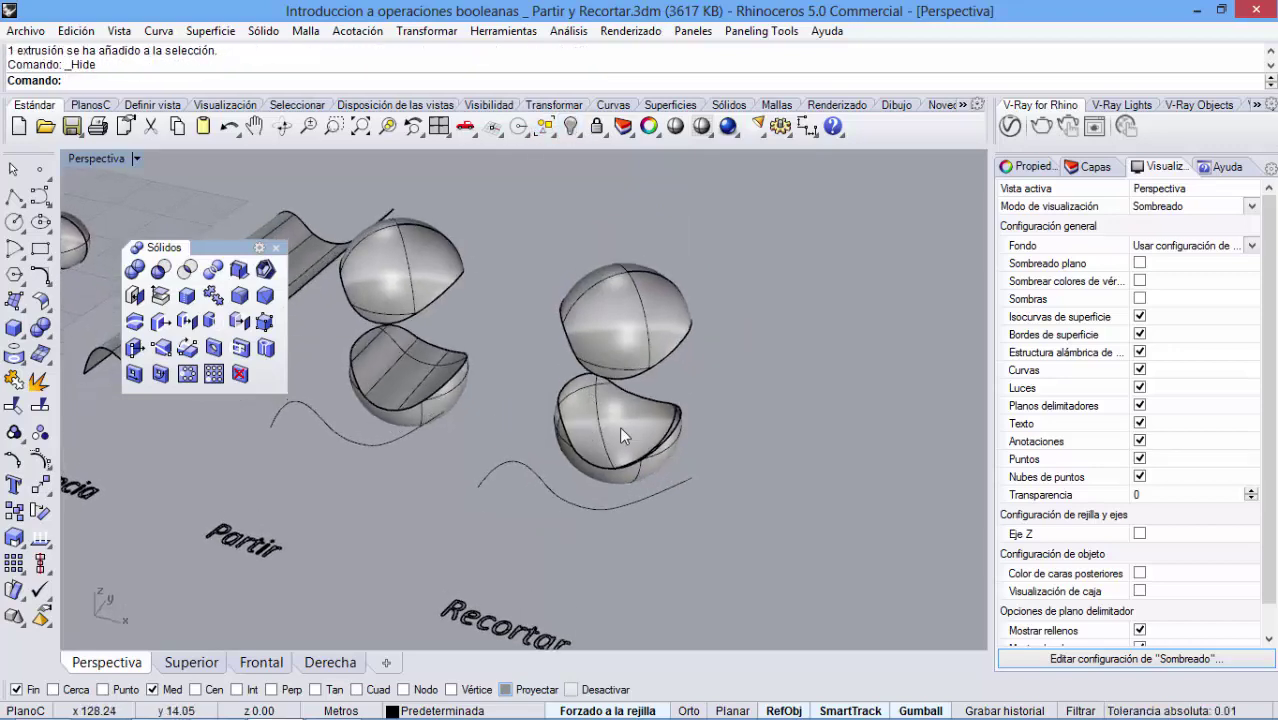
{"action": "scroll", "coordinate": [619, 426], "scroll_direction": "up", "scroll_amount": 4}
{"action": "right_click_drag", "start_coordinate": [605, 378], "coordinate": [810, 226]}
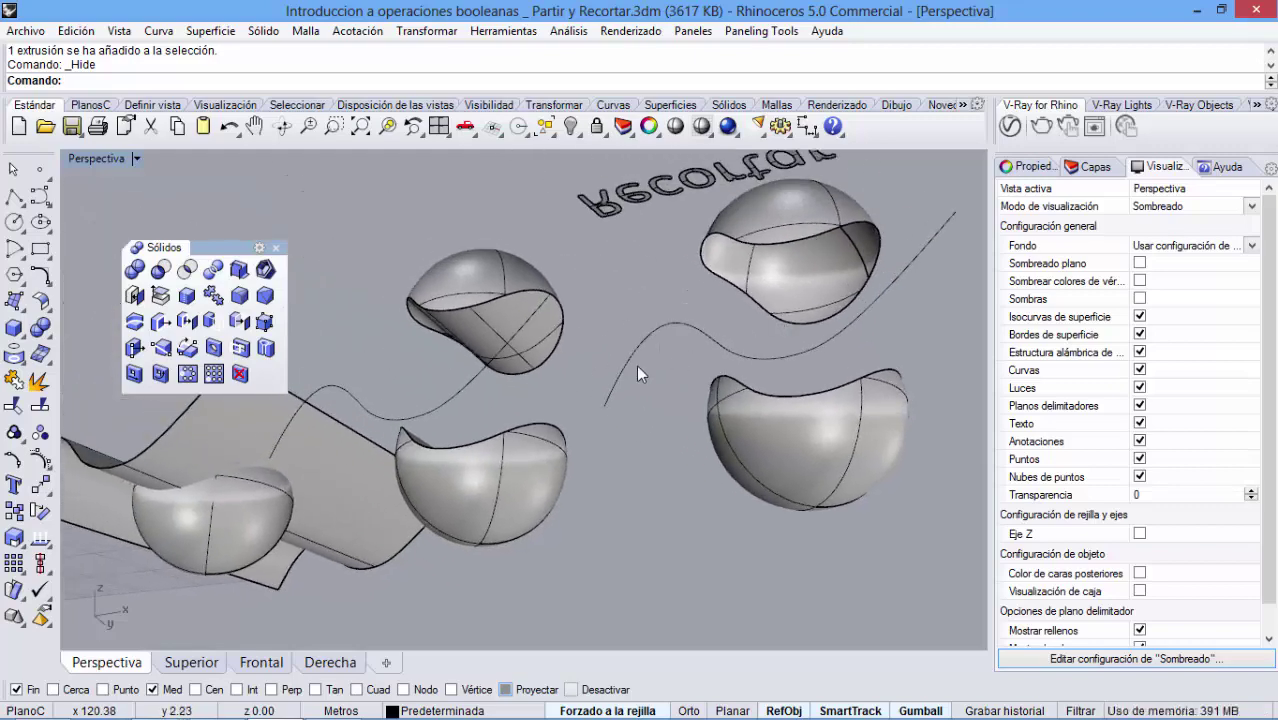
{"action": "right_click_drag", "start_coordinate": [545, 320], "coordinate": [545, 425]}
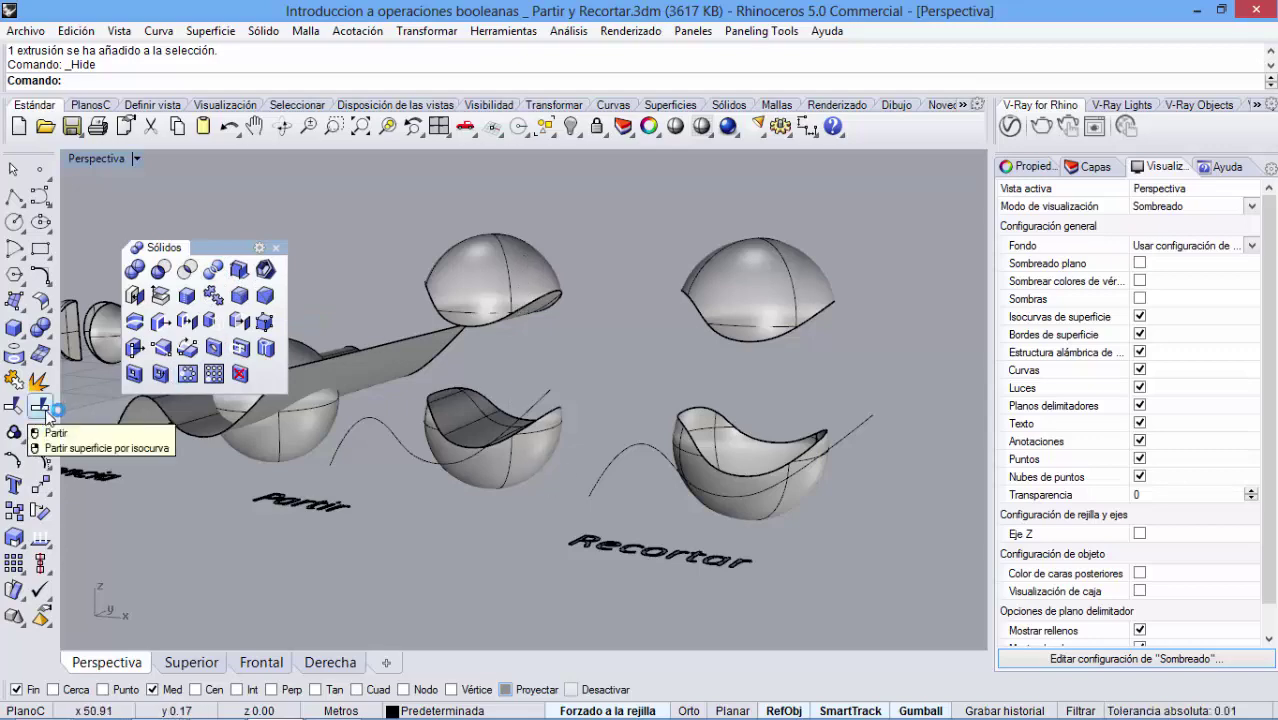
{"action": "right_click_drag", "start_coordinate": [773, 445], "coordinate": [745, 561]}
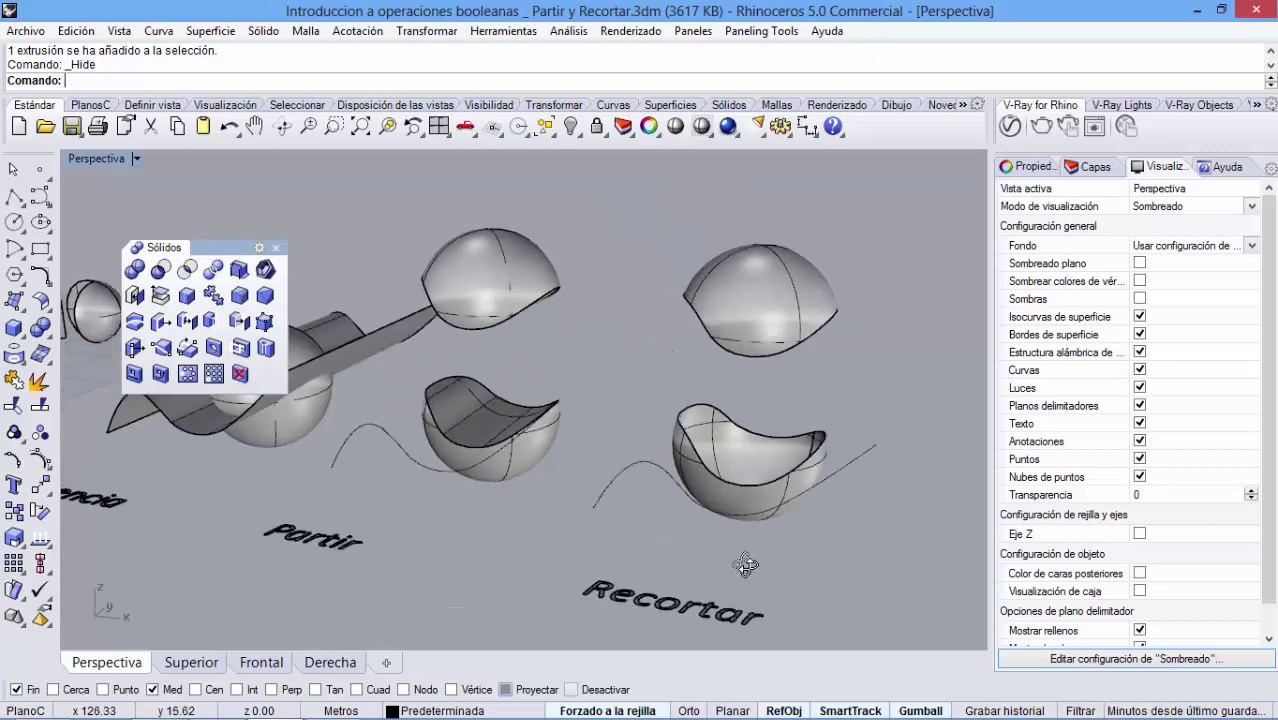
{"action": "scroll", "coordinate": [713, 525], "scroll_direction": "down", "scroll_amount": 8}
{"action": "right_click_drag", "start_coordinate": [752, 441], "coordinate": [700, 460], "text": "shift"}
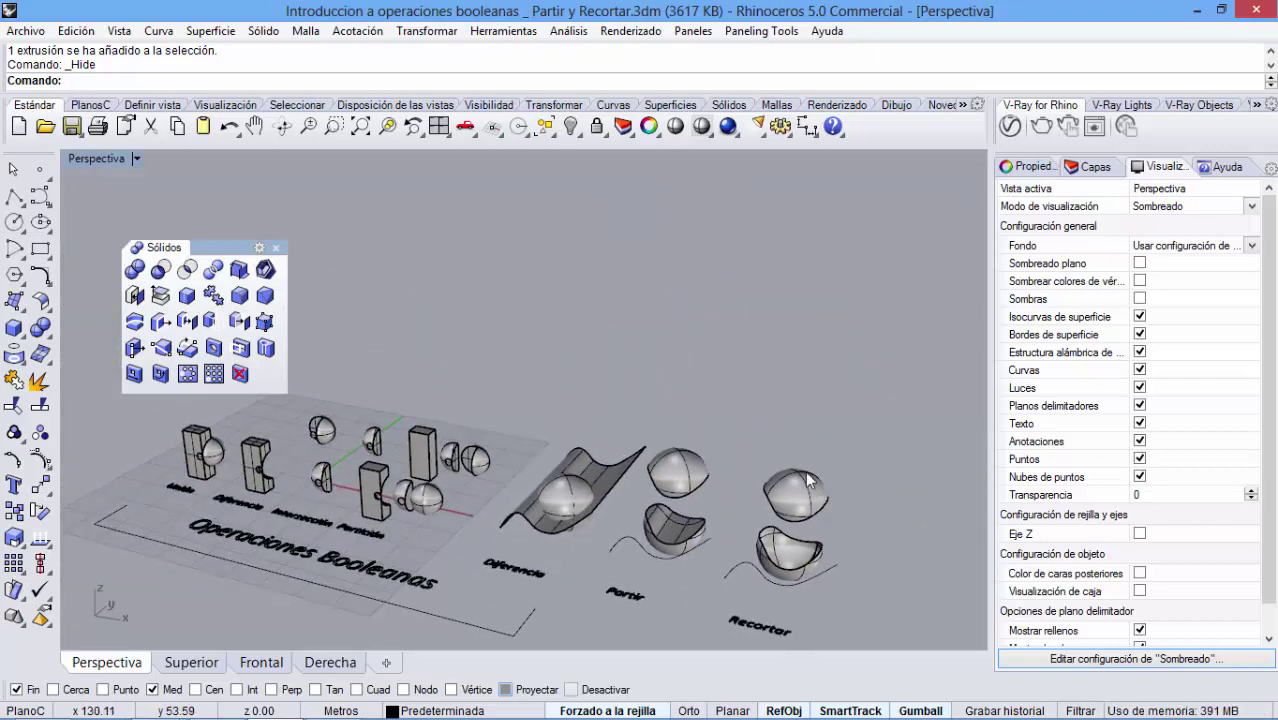
{"action": "right_click_drag", "start_coordinate": [494, 384], "coordinate": [573, 347]}
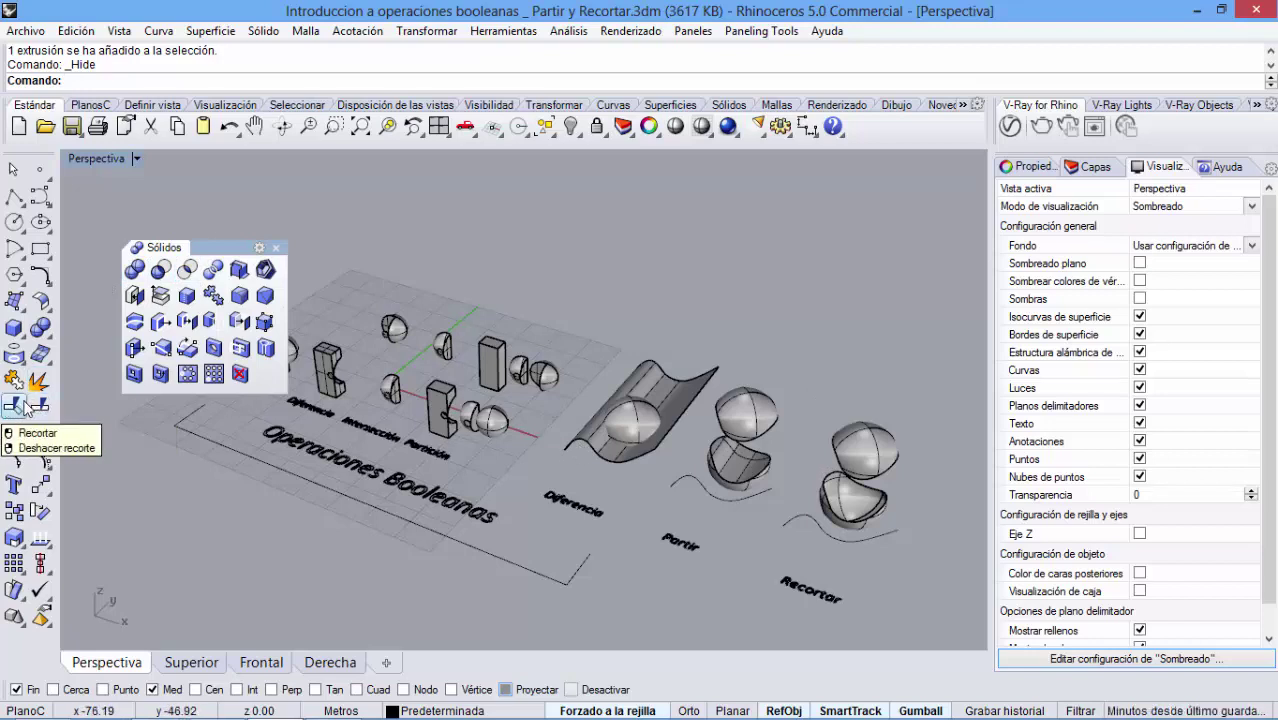
{"action": "right_click_drag", "start_coordinate": [784, 449], "coordinate": [762, 428]}
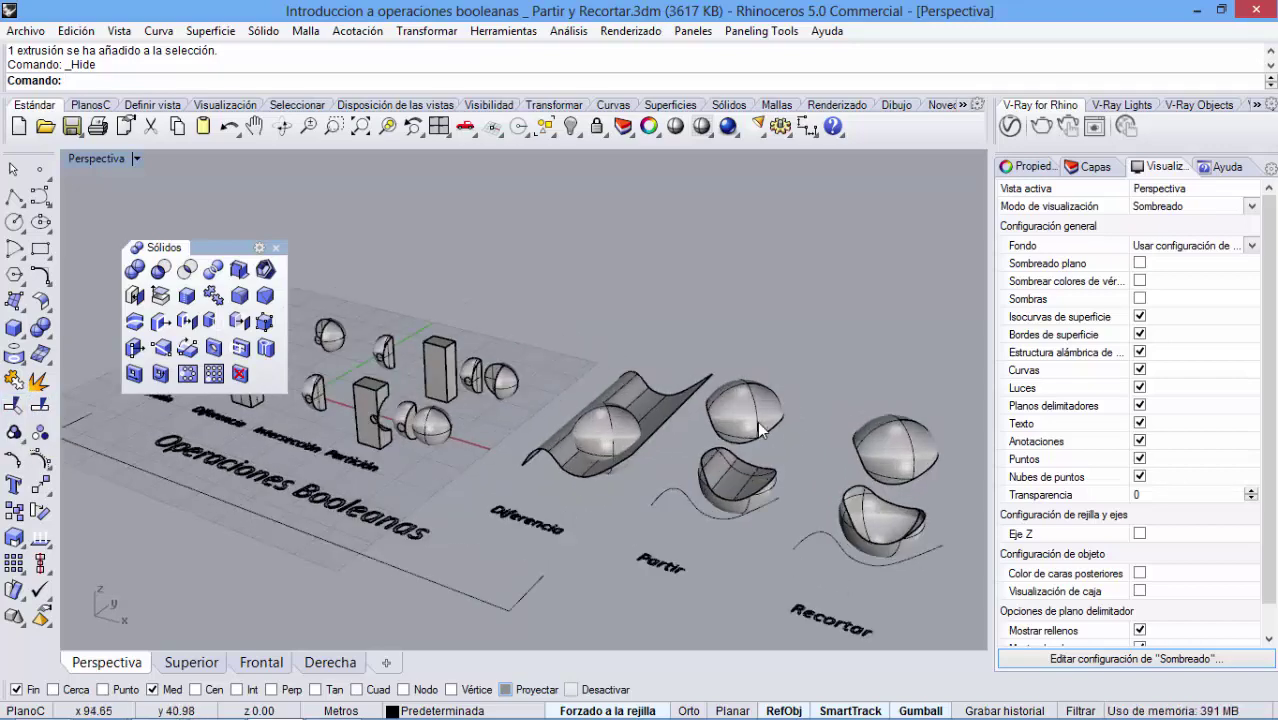